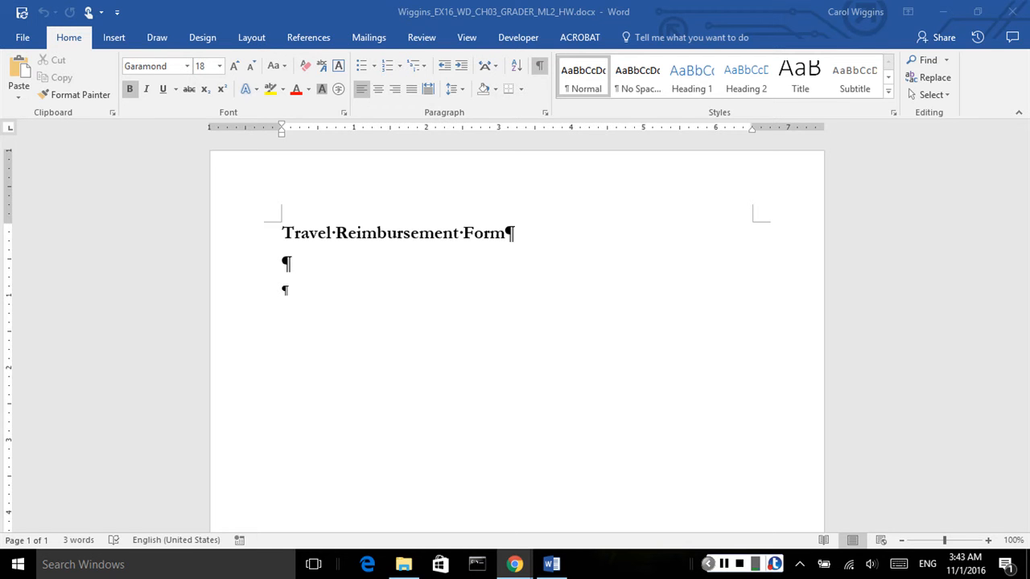
Step: Insert a 2-column, 4-row table on the empty line below the Travel Reimbursement Form title
scroll(516, 337, down, 5)
scroll(516, 338, up, 5)
click(283, 289)
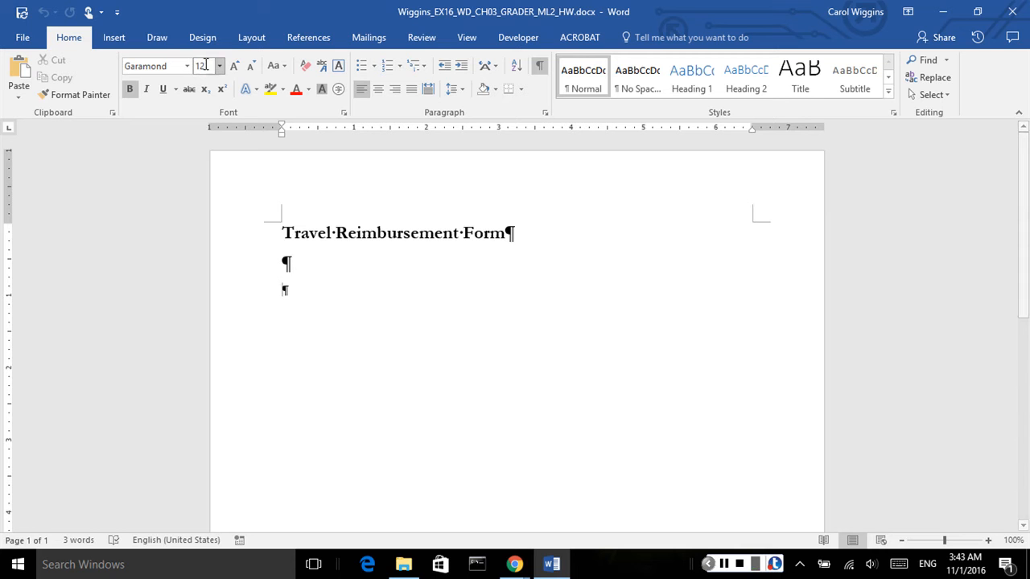
click(113, 37)
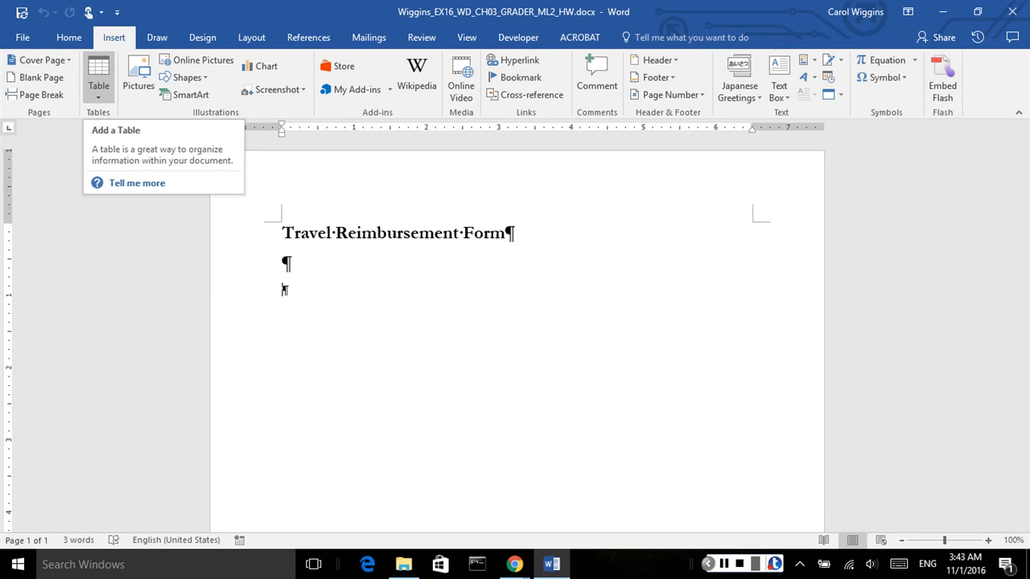
click(98, 87)
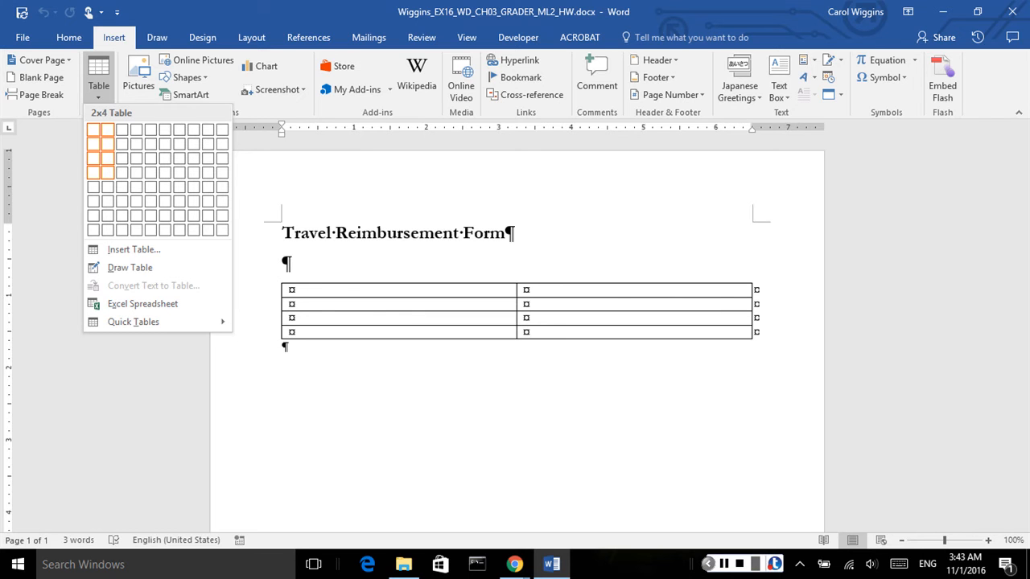
click(107, 172)
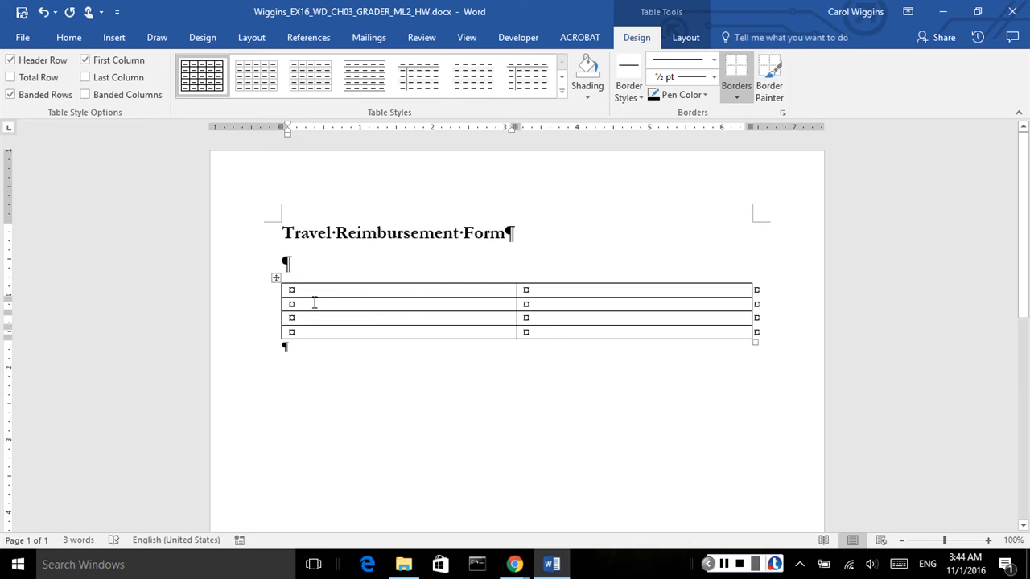
Step: Type 'Consultant/Employee Name', 'Account #' and 'Job #' into the first cells of rows one to three
text(Consulta)
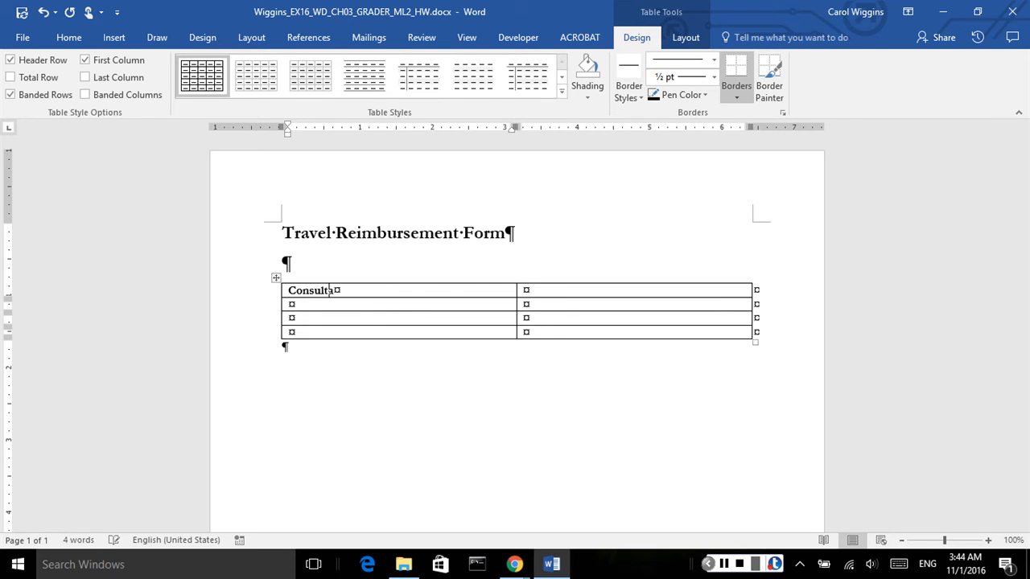
text(nt/Employee N)
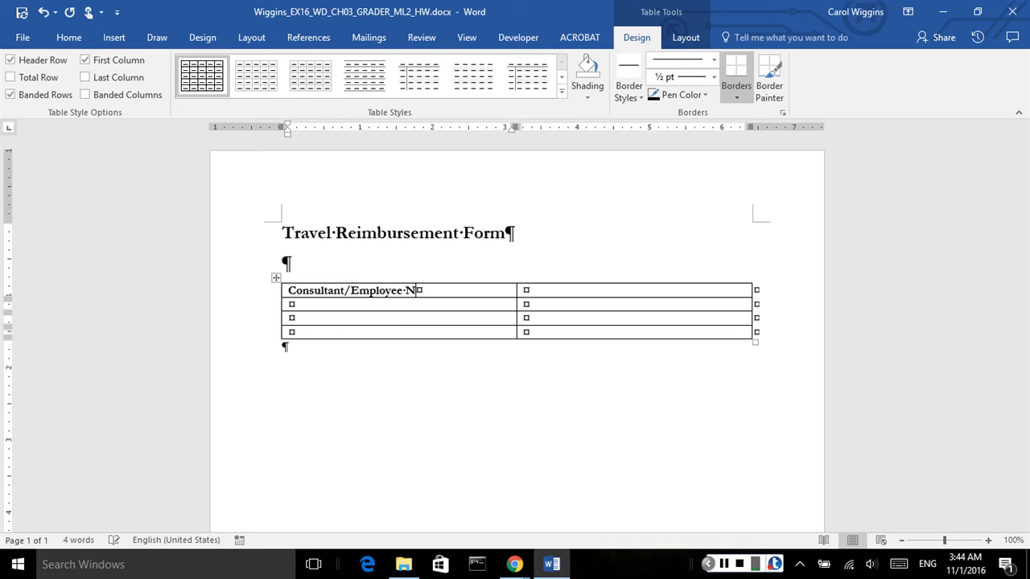
text(ame)
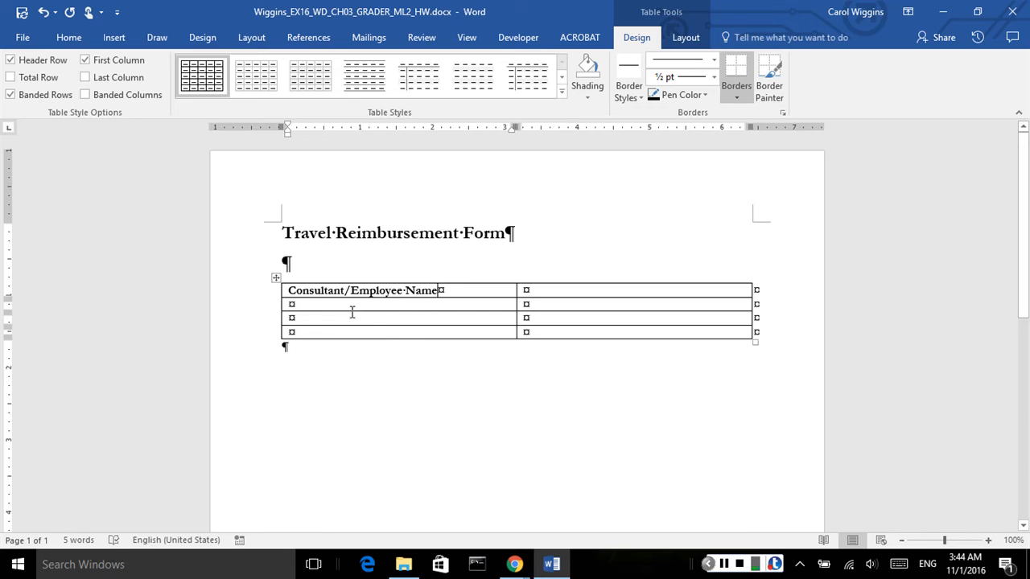
click(298, 306)
text(Account )
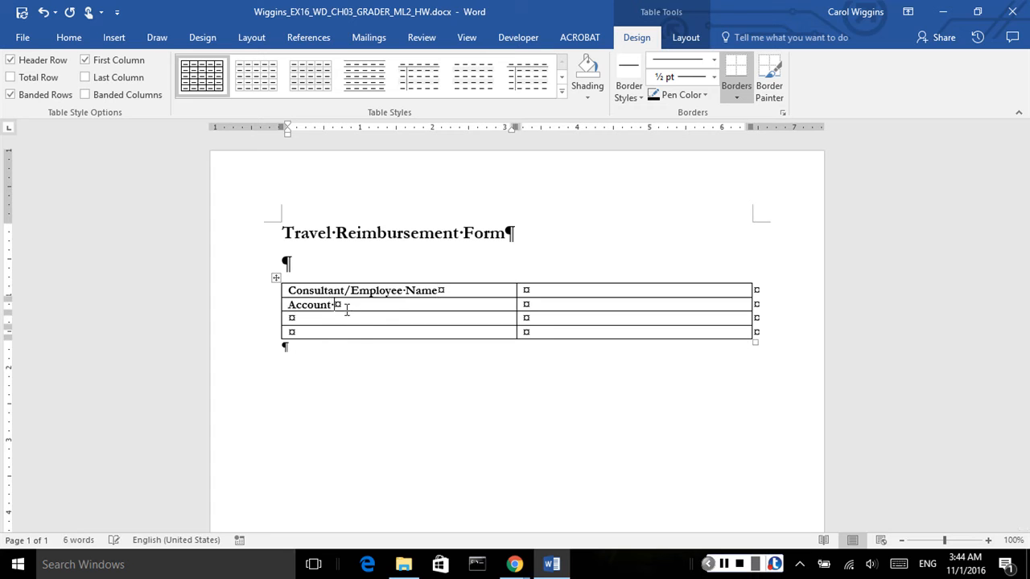
text(#)
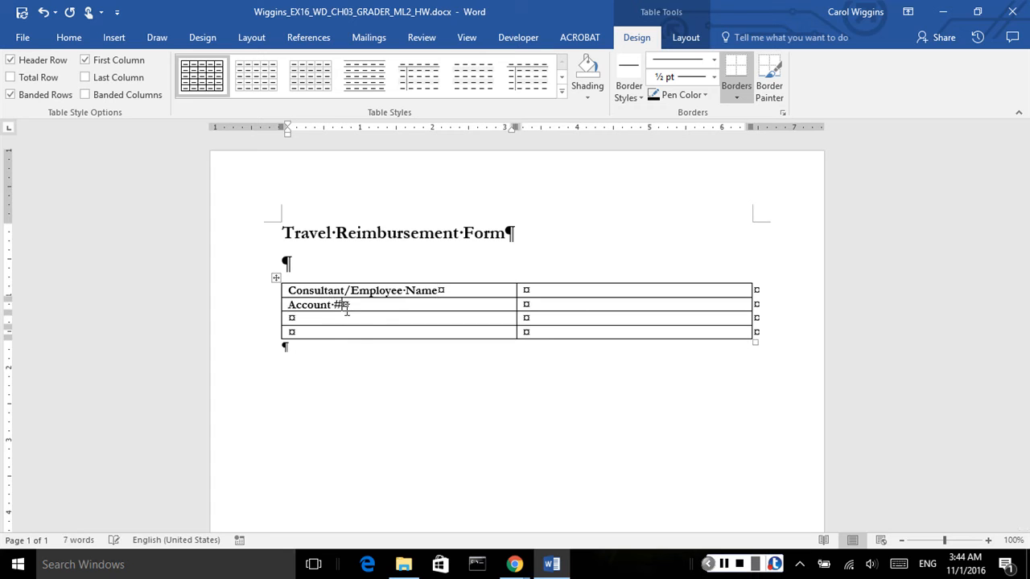
click(292, 319)
text(Job #)
mouse_move(283, 344)
click(243, 341)
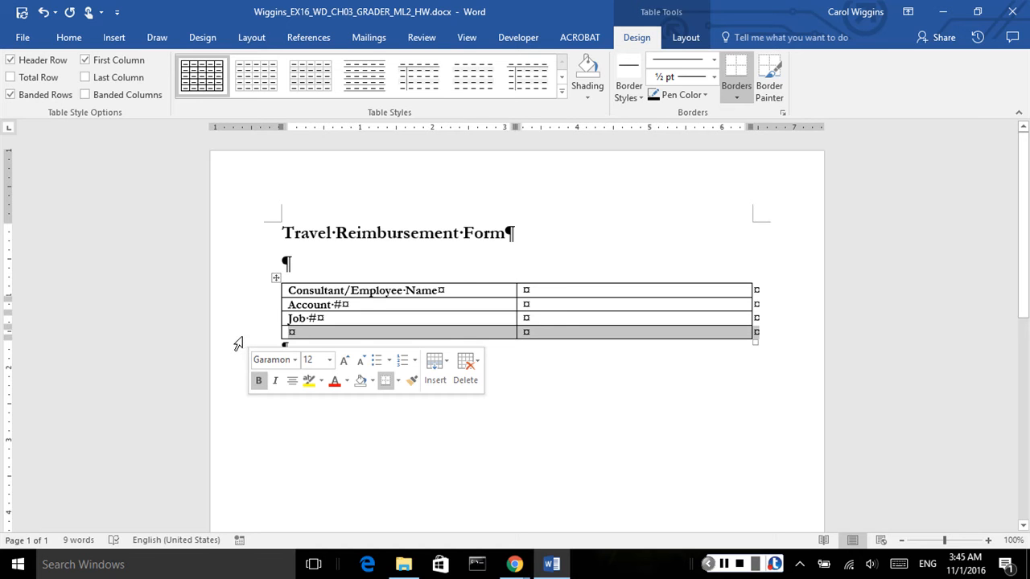
Step: Delete the empty fourth row of the table
mouse_move(274, 326)
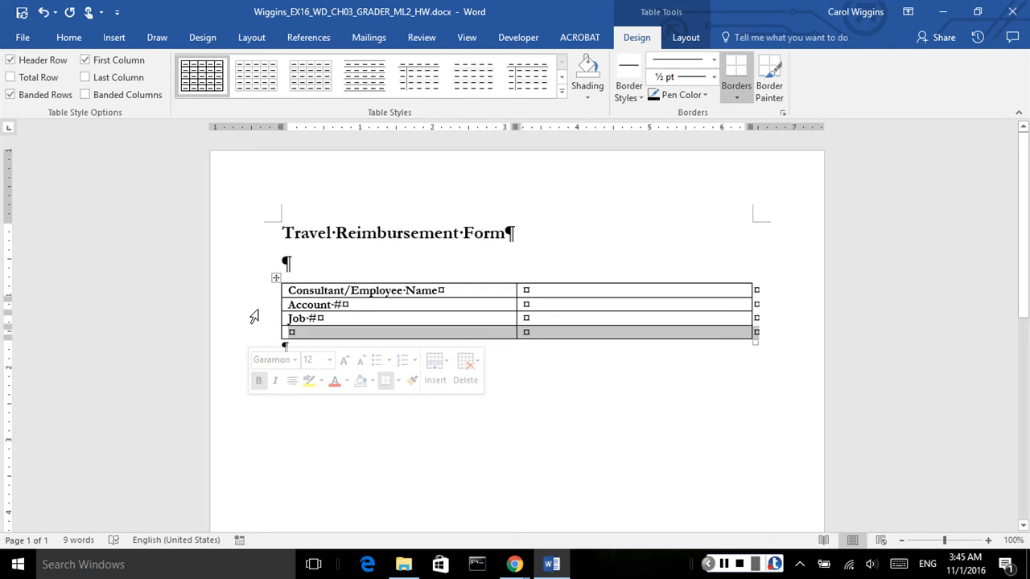
click(255, 311)
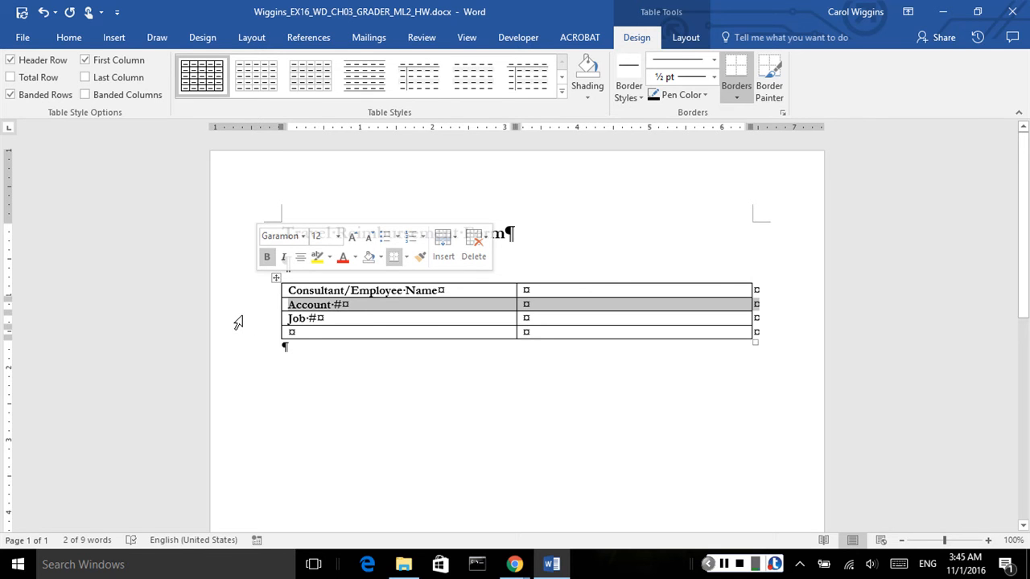
click(232, 337)
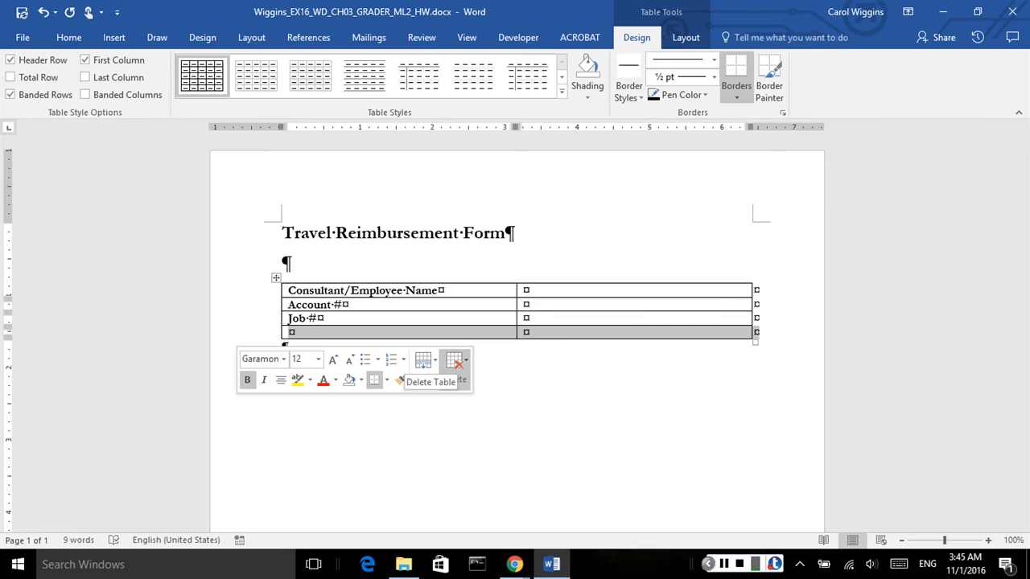
click(454, 364)
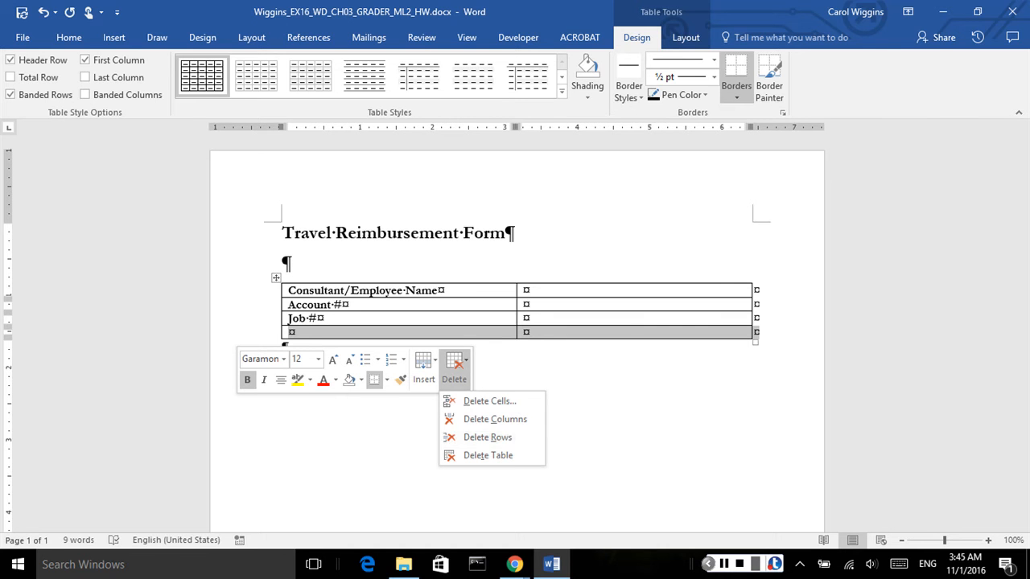
click(491, 437)
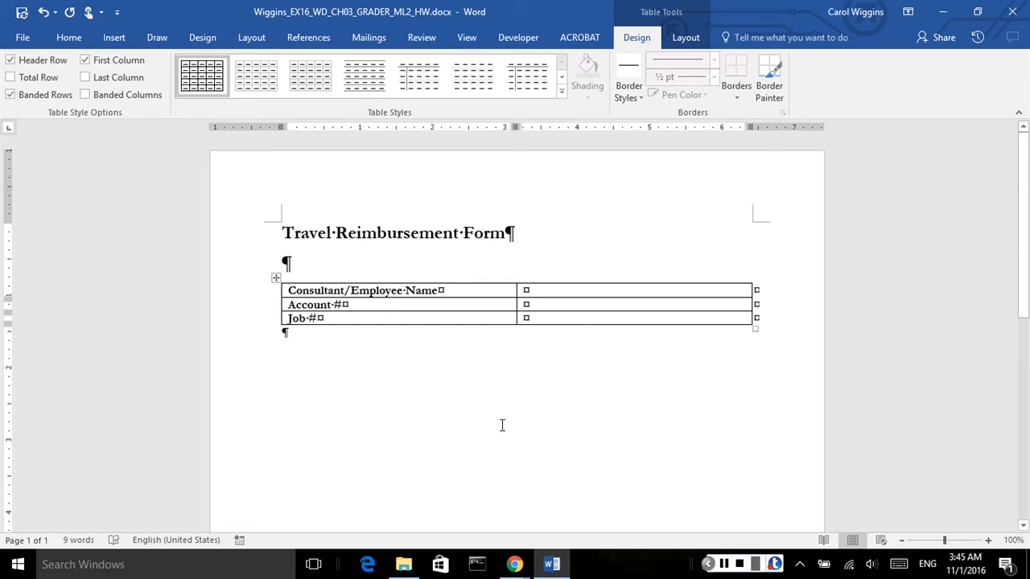
Step: Look through the deletion options for the Job # row without deleting anything, leaving three rows
click(225, 325)
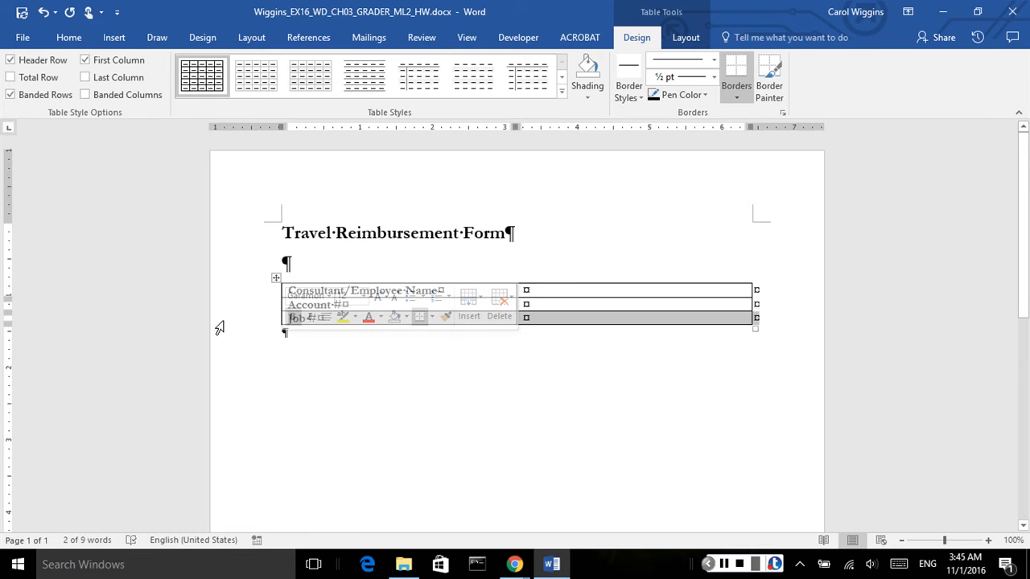
right_click(577, 323)
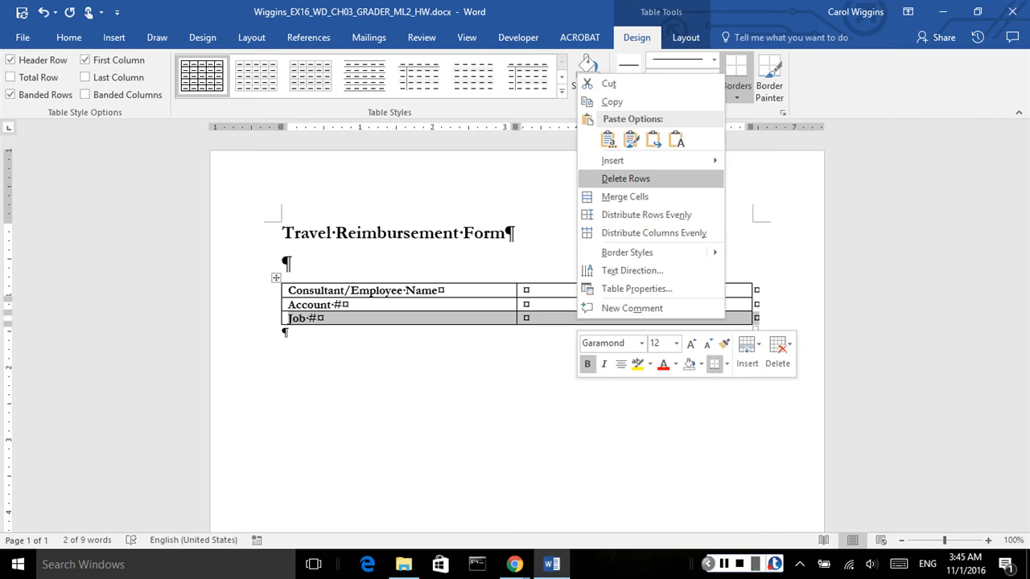
key(Escape)
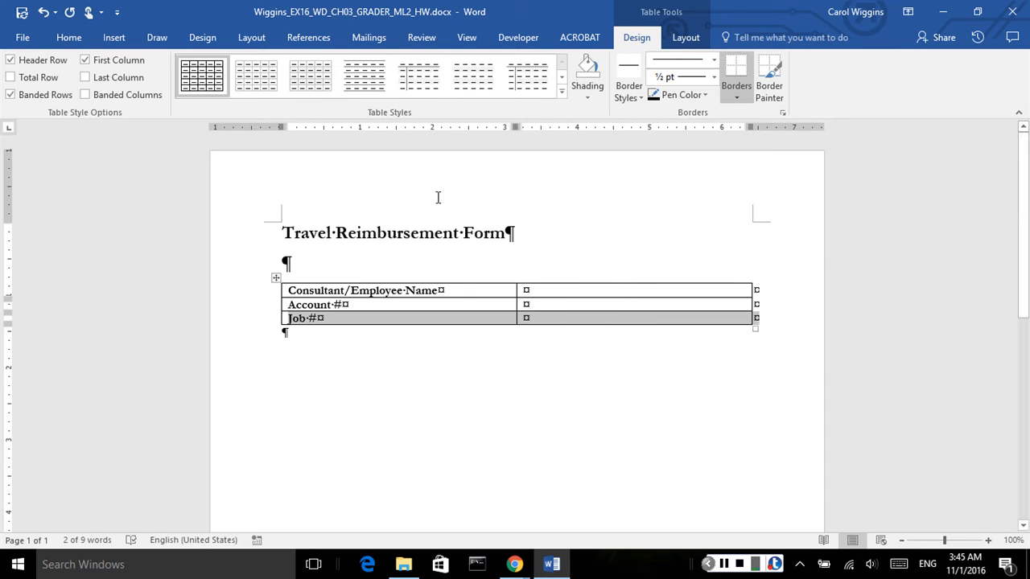
key(alt+j)
key(l)
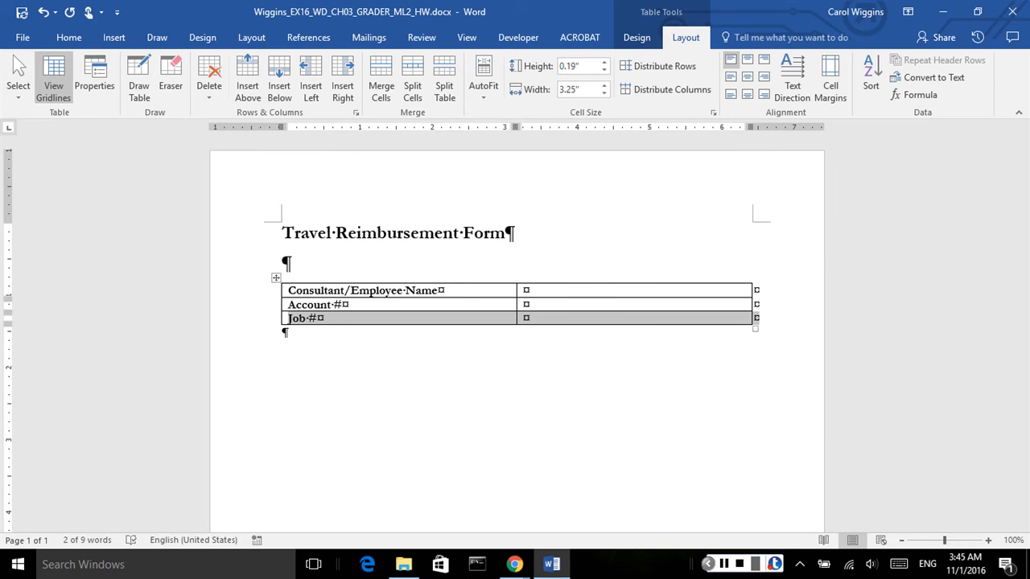
click(209, 81)
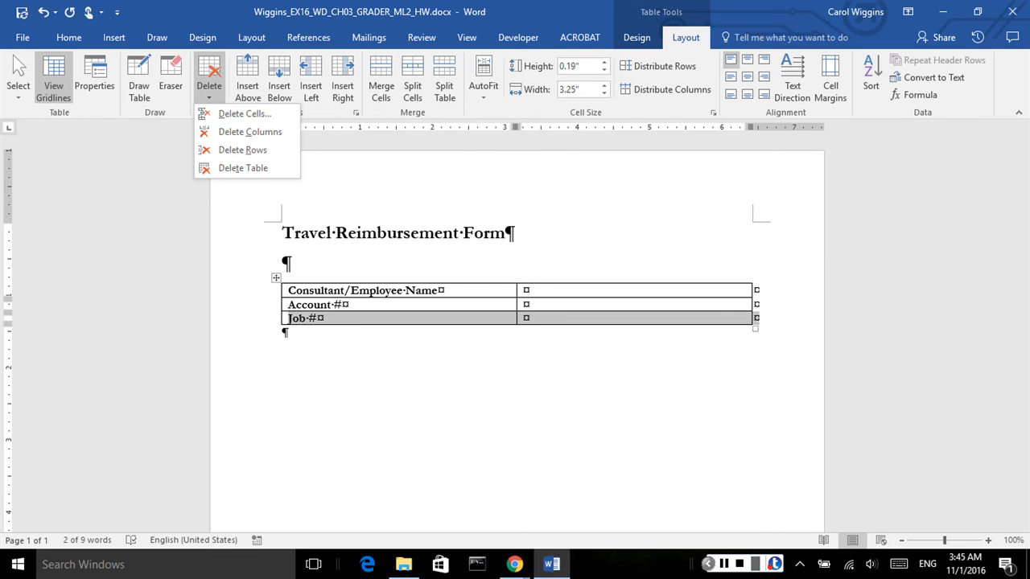
key(Down)
key(Up)
key(Down)
key(Escape)
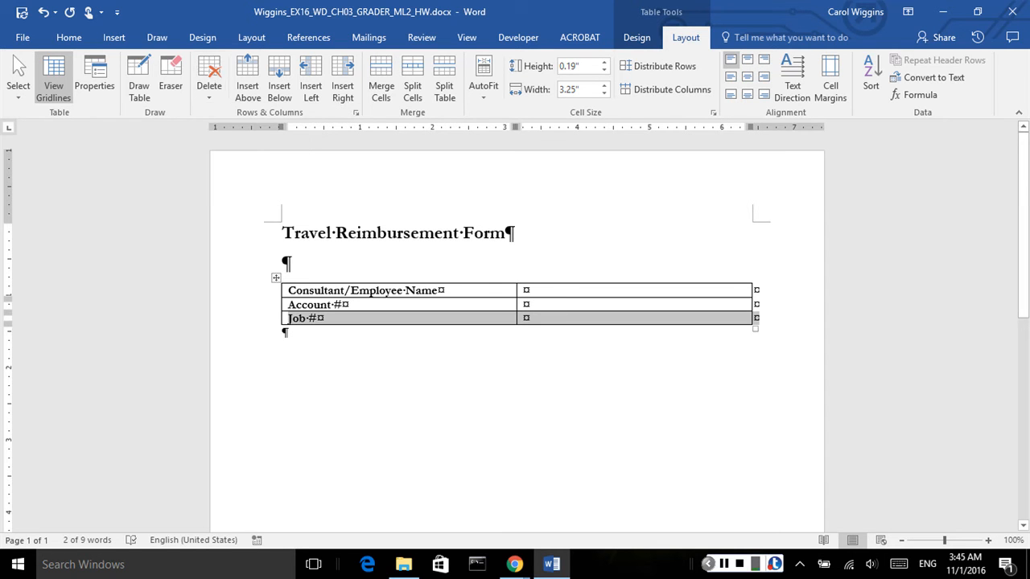
click(316, 338)
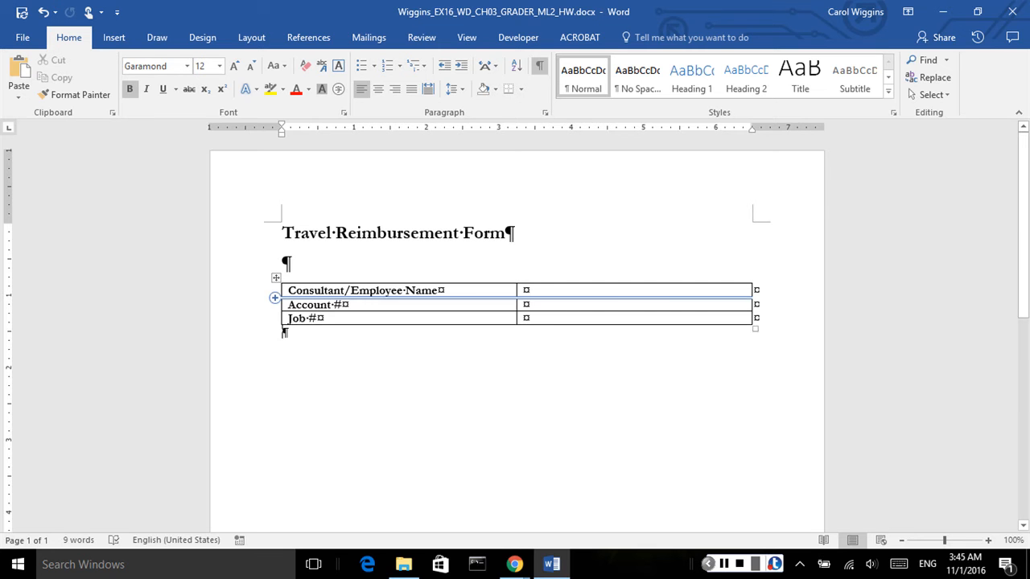
click(276, 278)
click(342, 380)
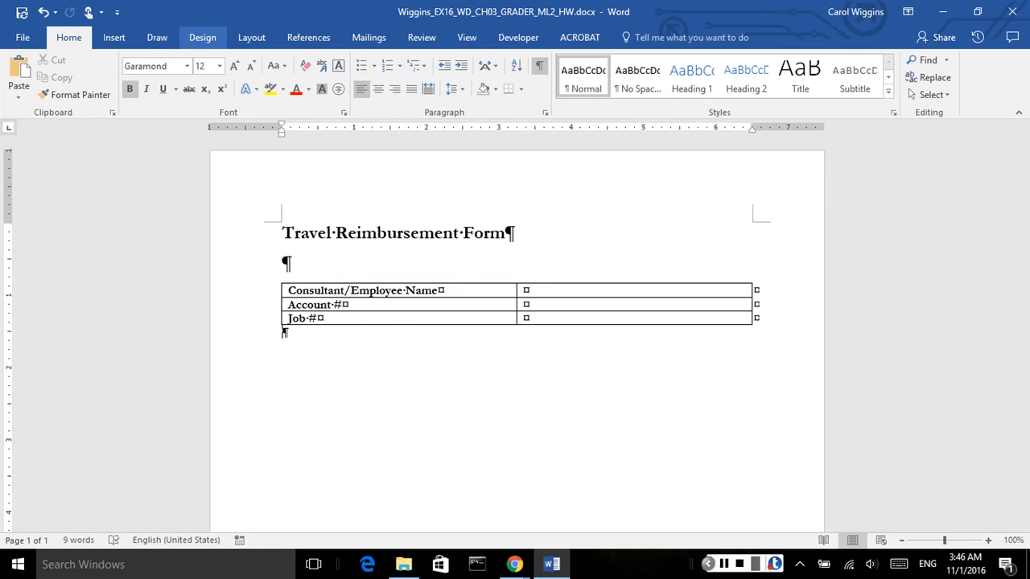
Step: Switch the page orientation to Landscape
click(251, 37)
click(109, 81)
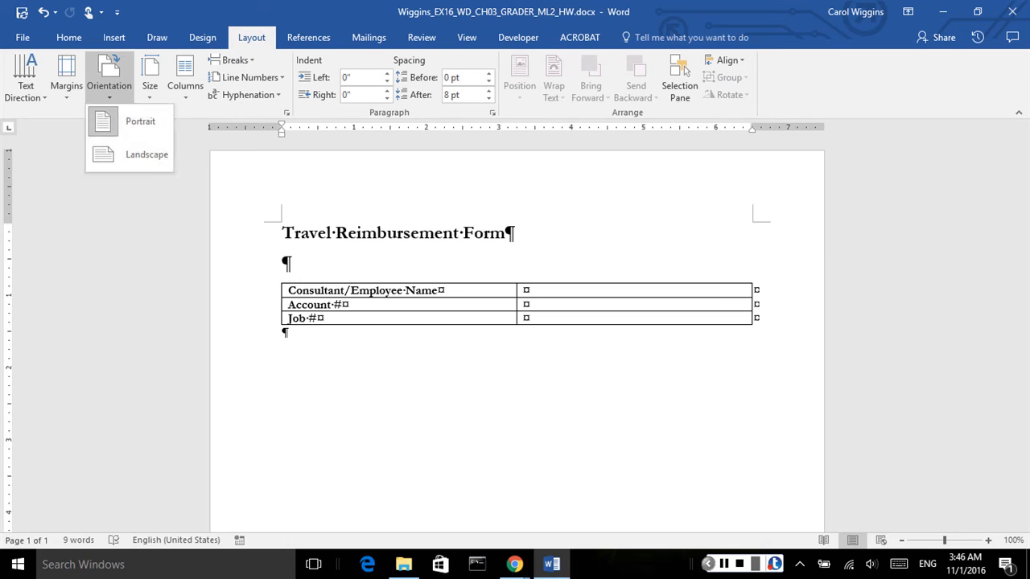
click(133, 157)
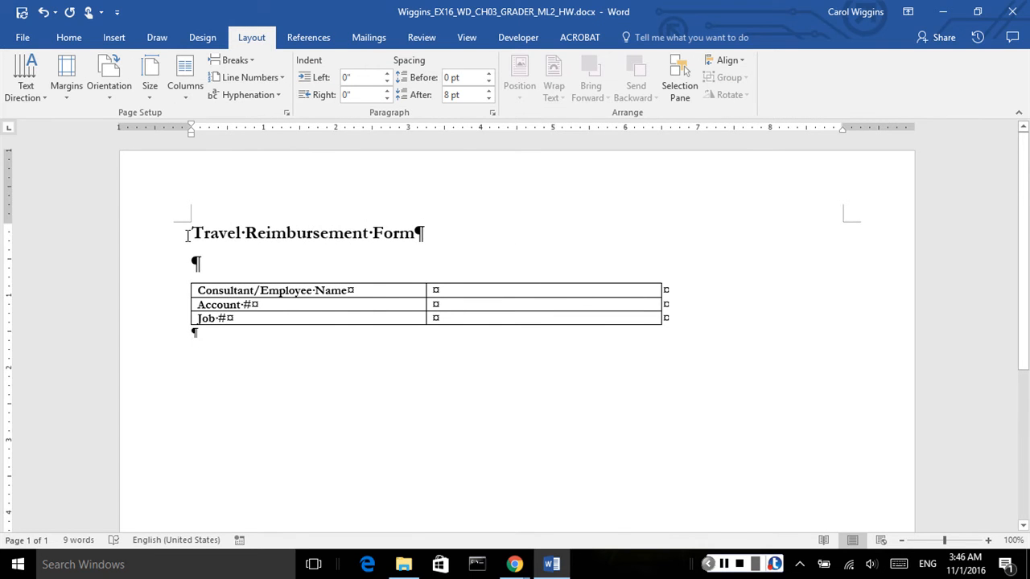
click(238, 280)
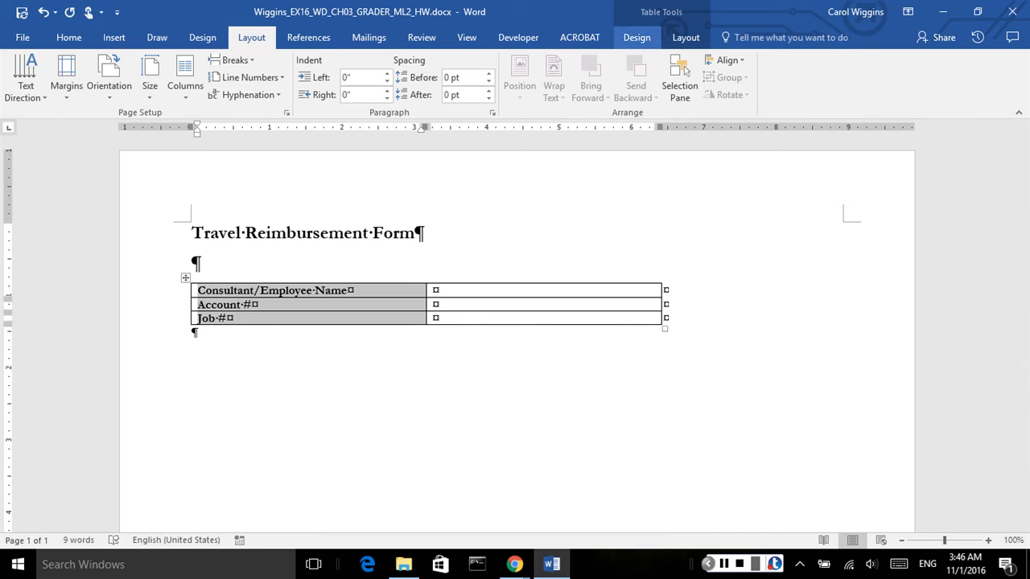
Step: Set the first (label) column width to 2.7 inches
click(685, 37)
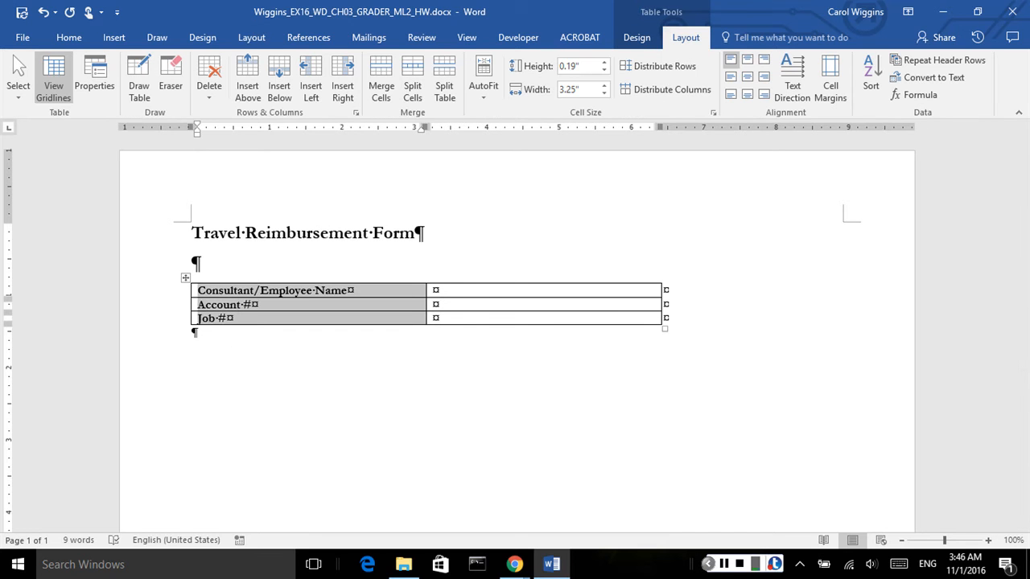
click(591, 89)
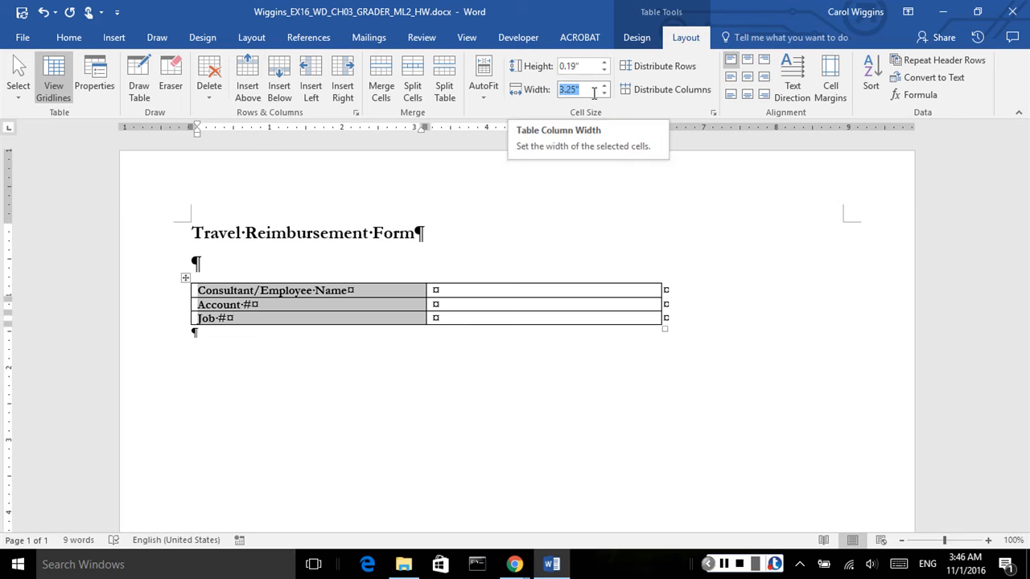
text(2.7)
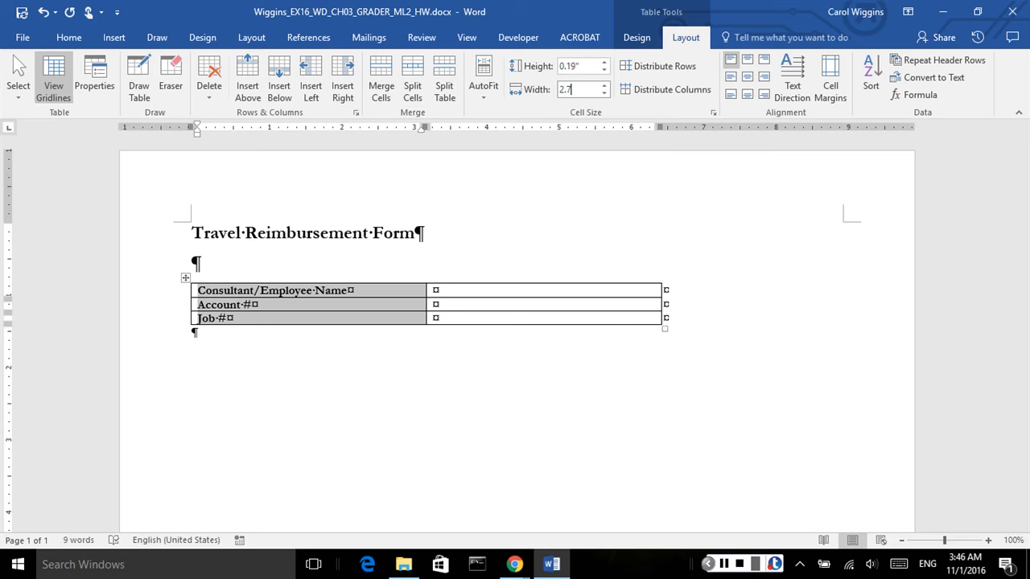
key(Return)
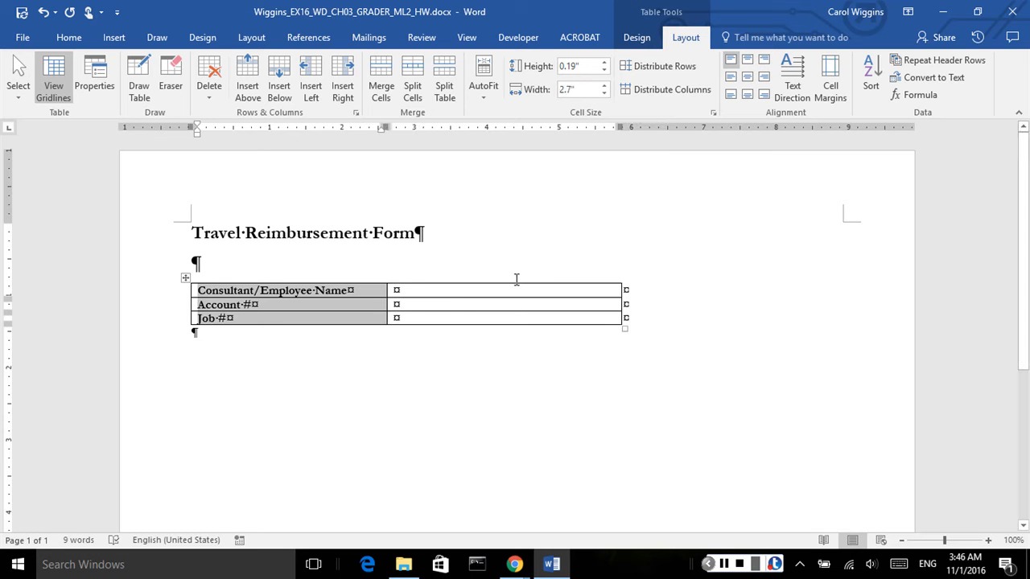
Step: Set the second (entry) column width to 5.5 inches
click(506, 279)
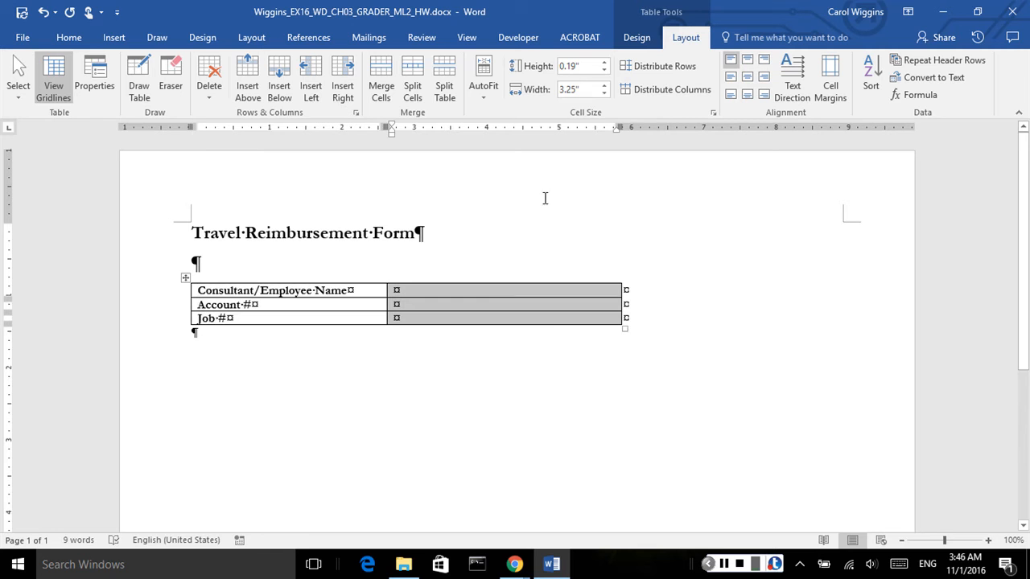
click(560, 89)
drag(560, 89, 581, 90)
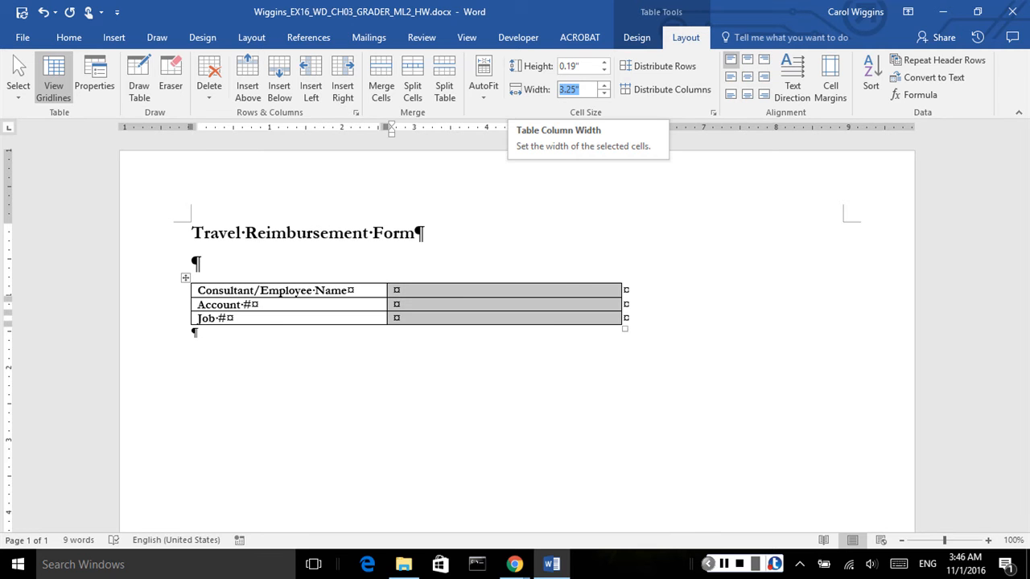
text(5.5)
key(Return)
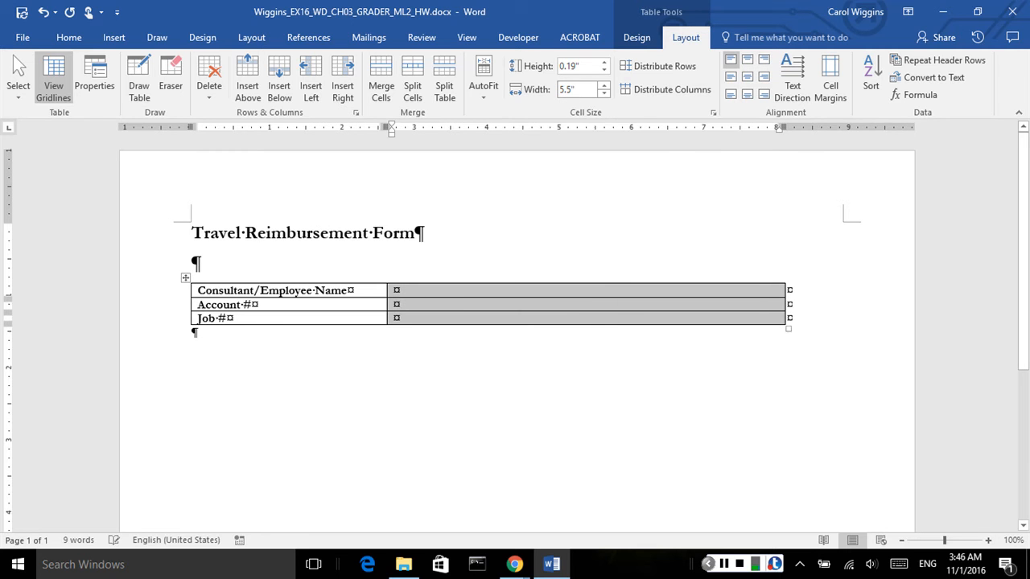
click(592, 247)
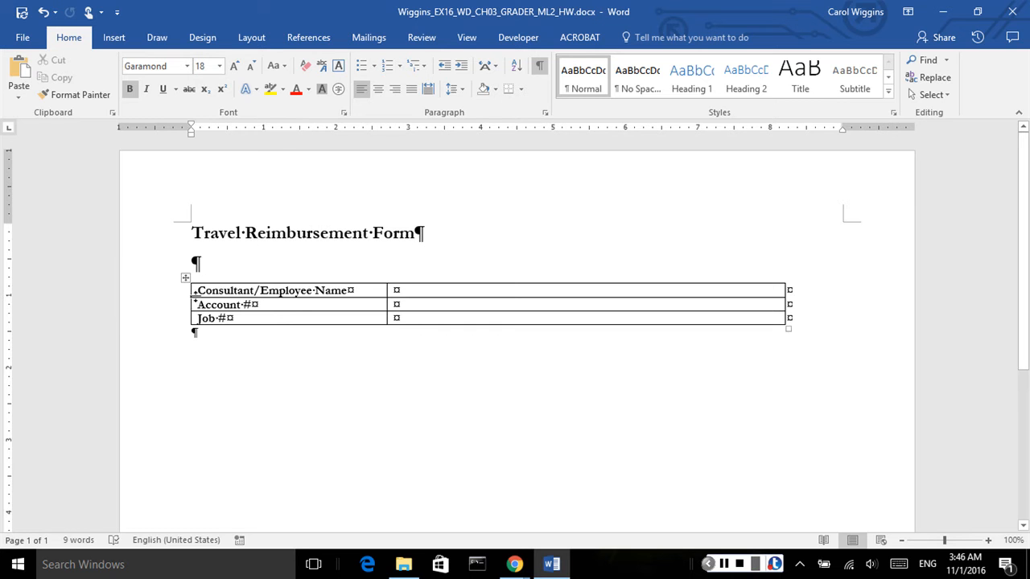
Step: Select the whole table and set the Height of the Name, Account # and Job # rows to 0.5"
drag(131, 292, 131, 317)
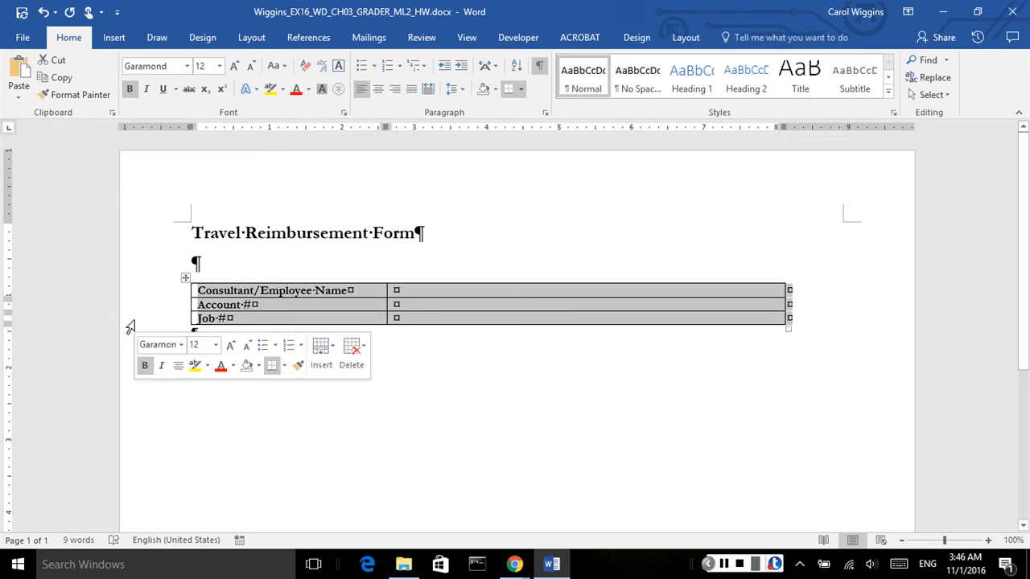
click(413, 361)
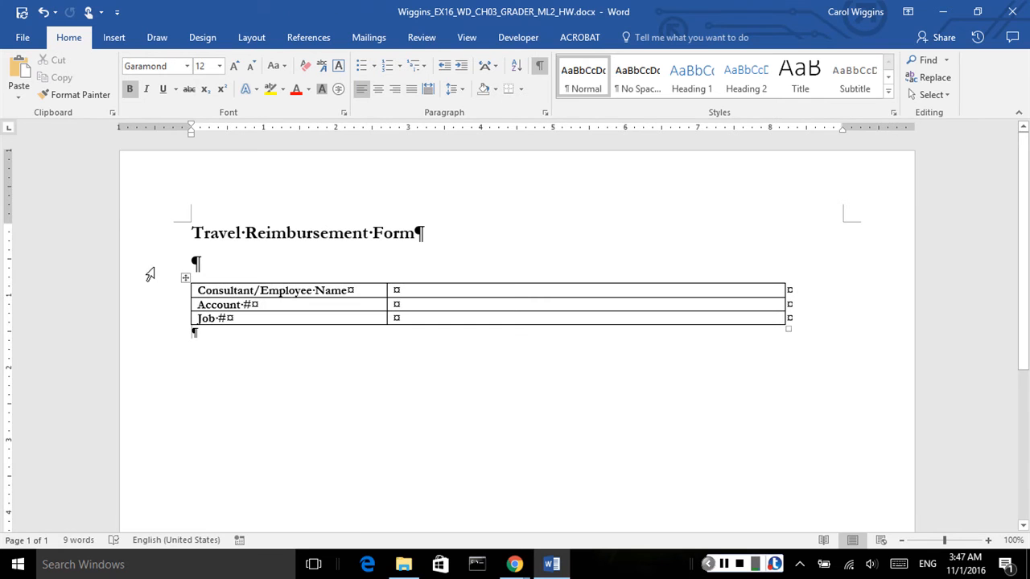
click(213, 293)
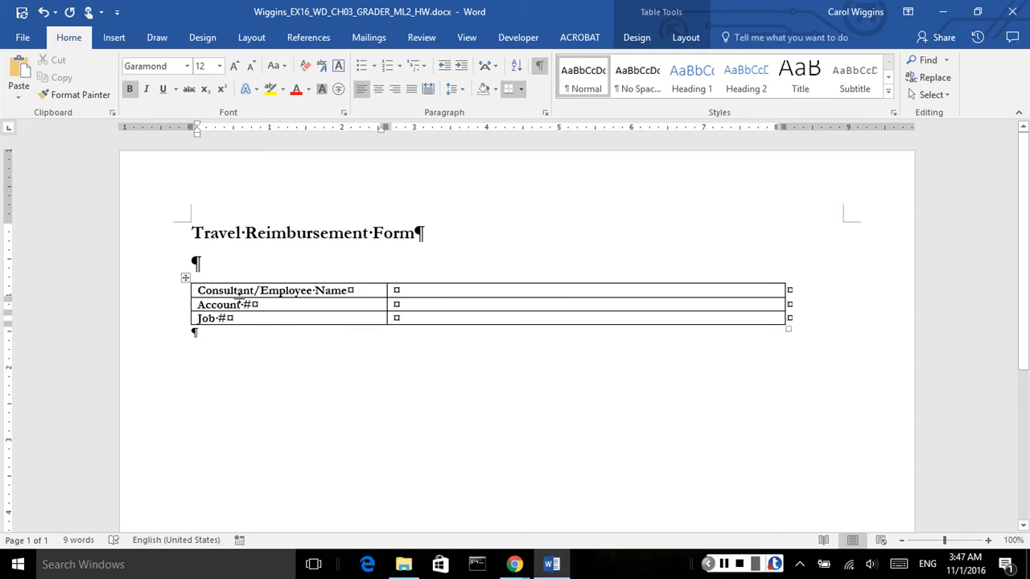
click(185, 277)
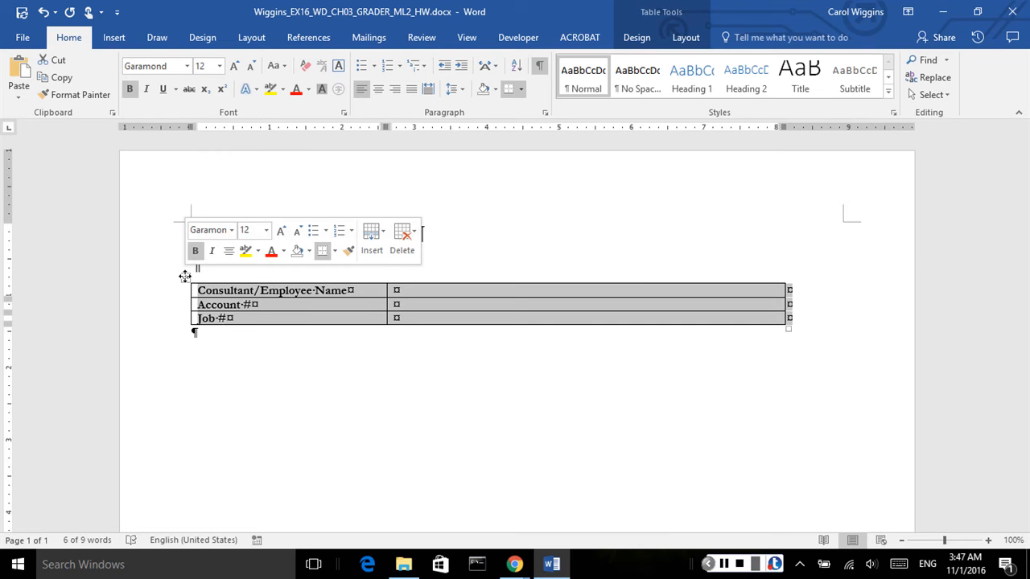
click(685, 37)
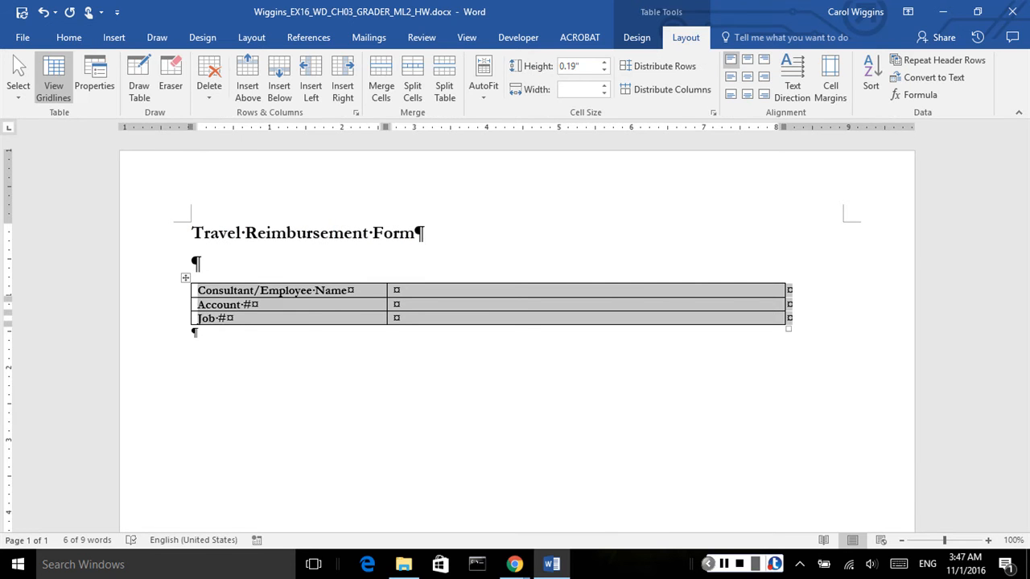
double_click(594, 65)
text(0.5)
key(Return)
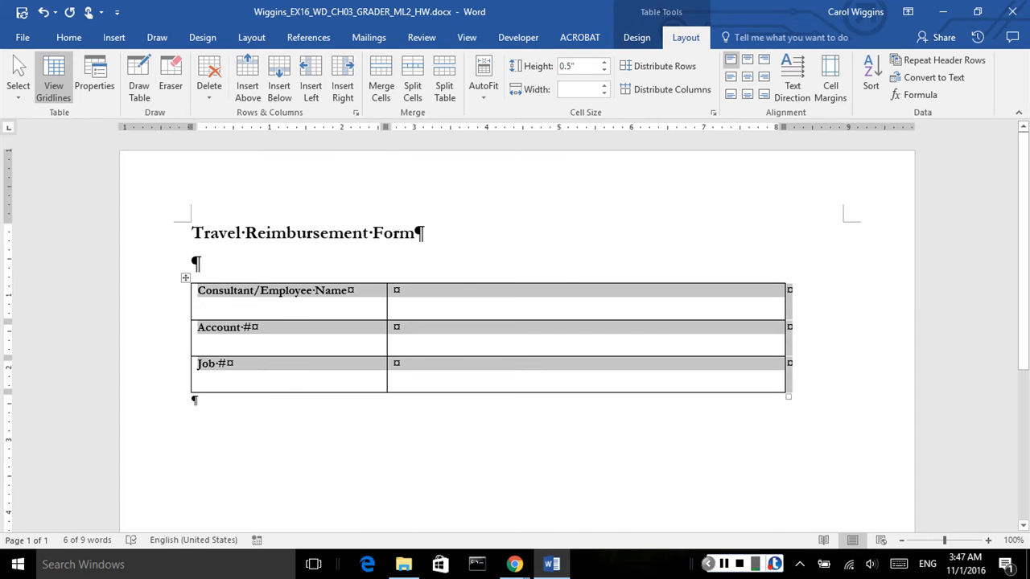
click(449, 314)
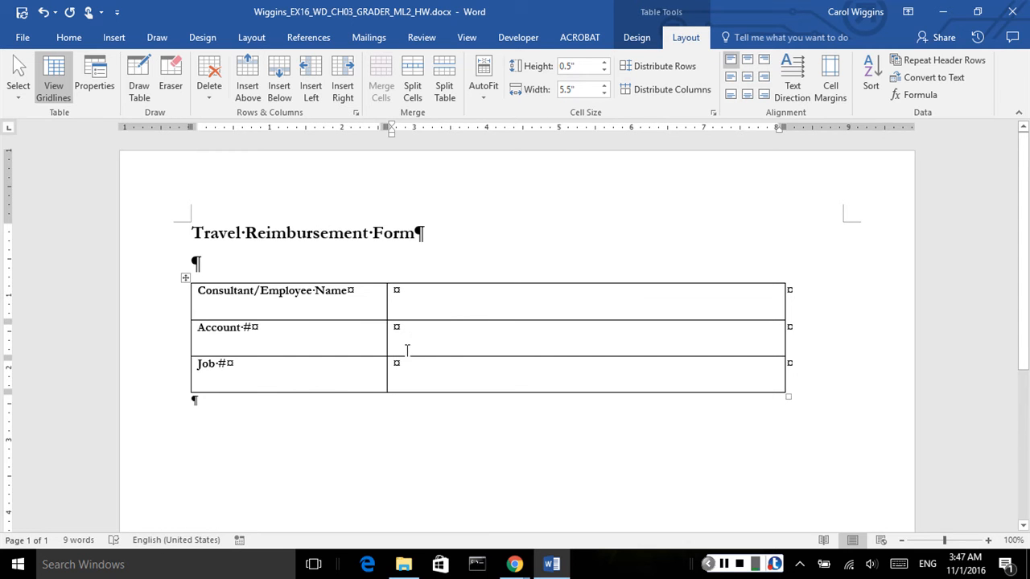
Step: Set the three first-column labels to 14 pt font size
click(277, 281)
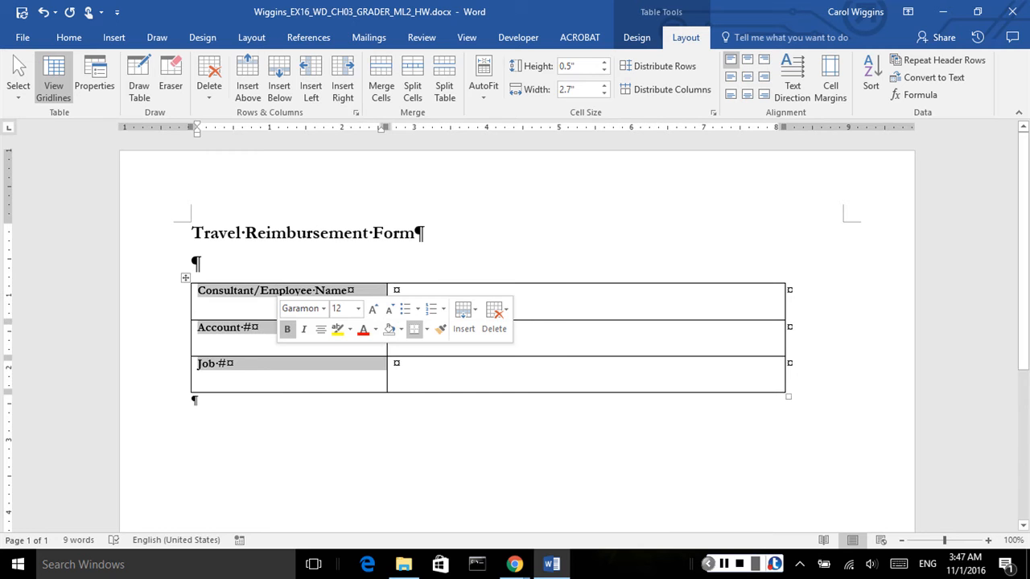
click(358, 308)
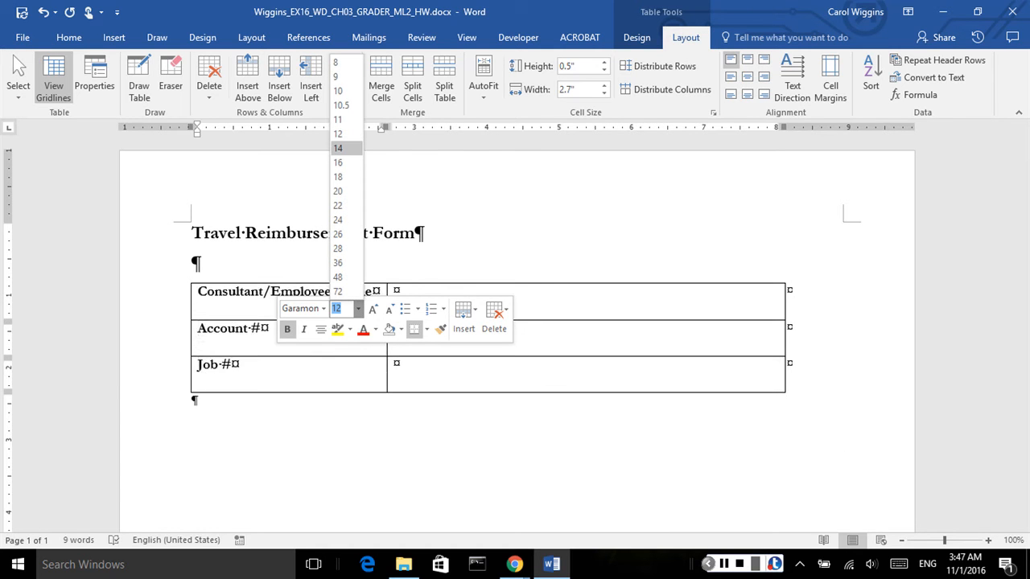
click(338, 148)
click(341, 439)
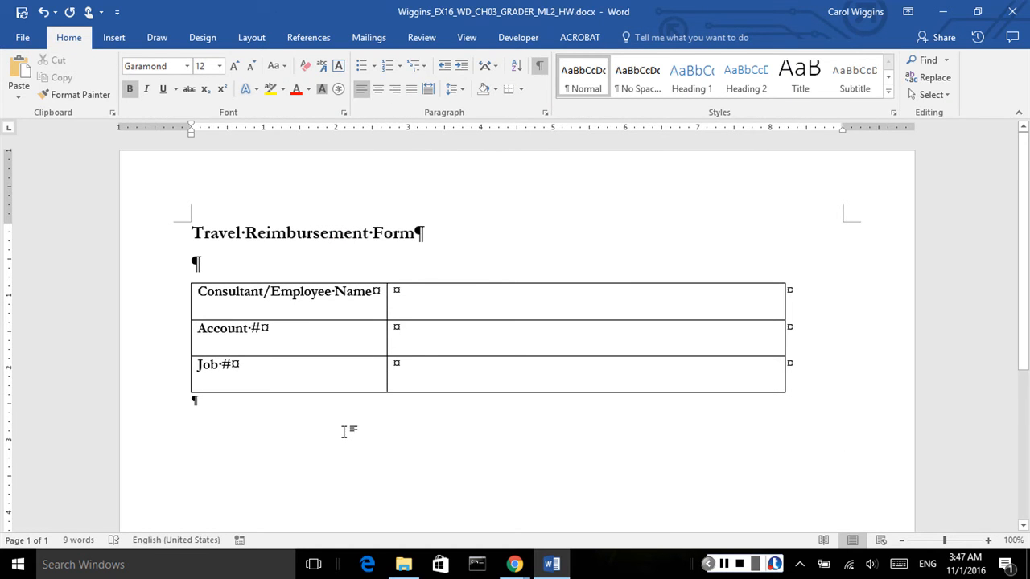
Step: Make sure the Consultant/Employee Name, Account # and Job # labels remain bold
click(296, 281)
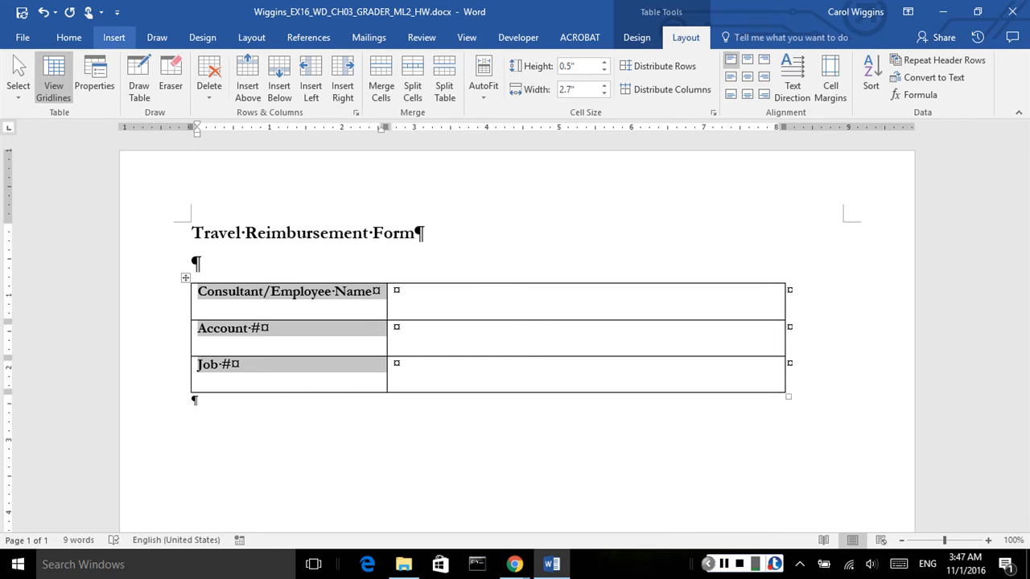
click(68, 37)
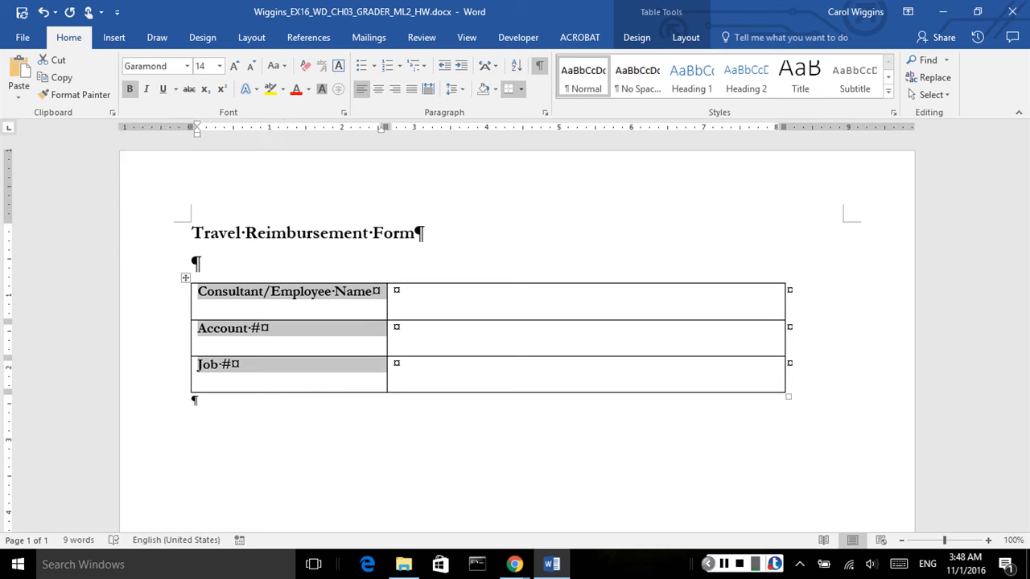
click(130, 89)
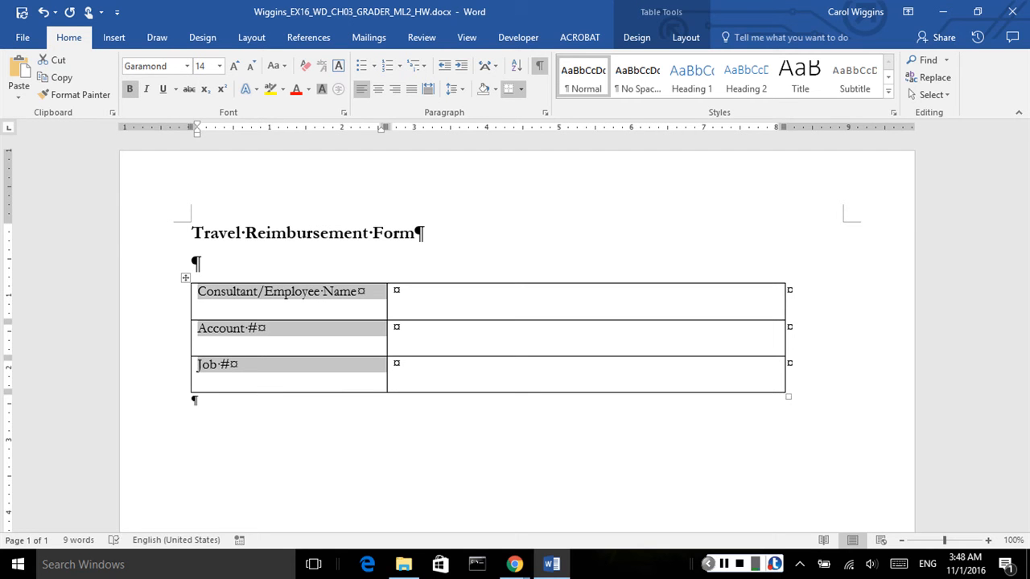
click(129, 88)
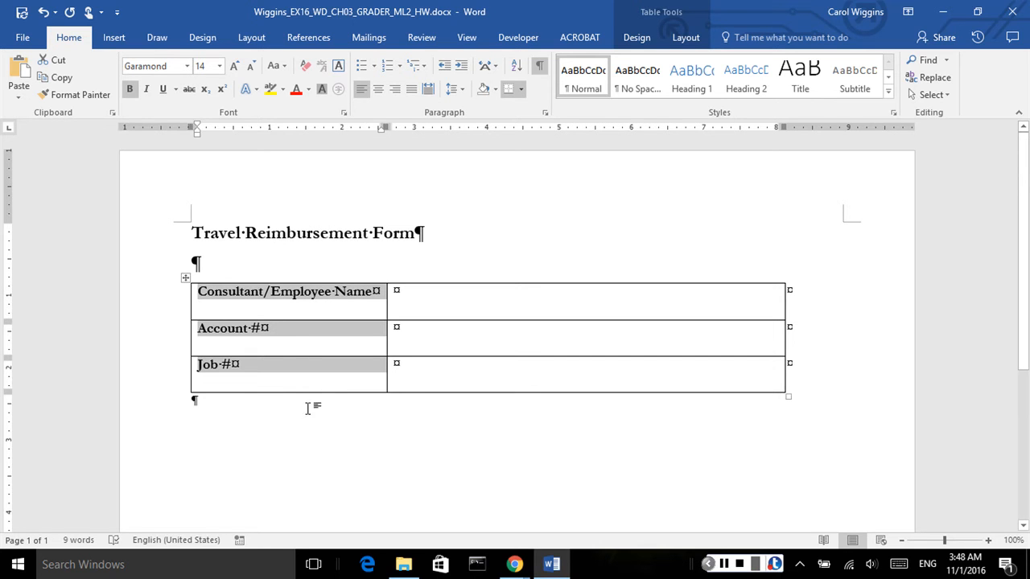
click(459, 368)
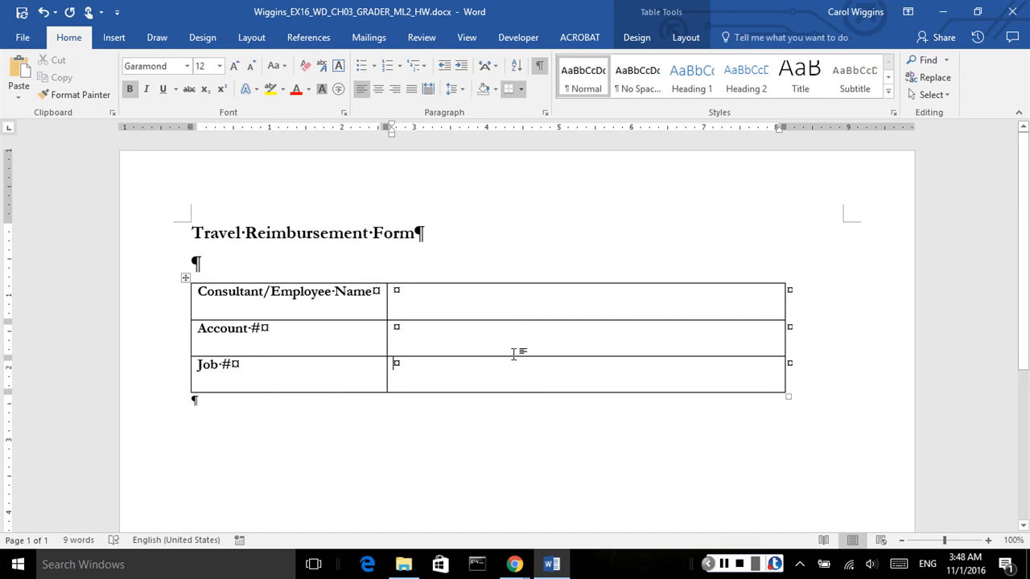
click(185, 278)
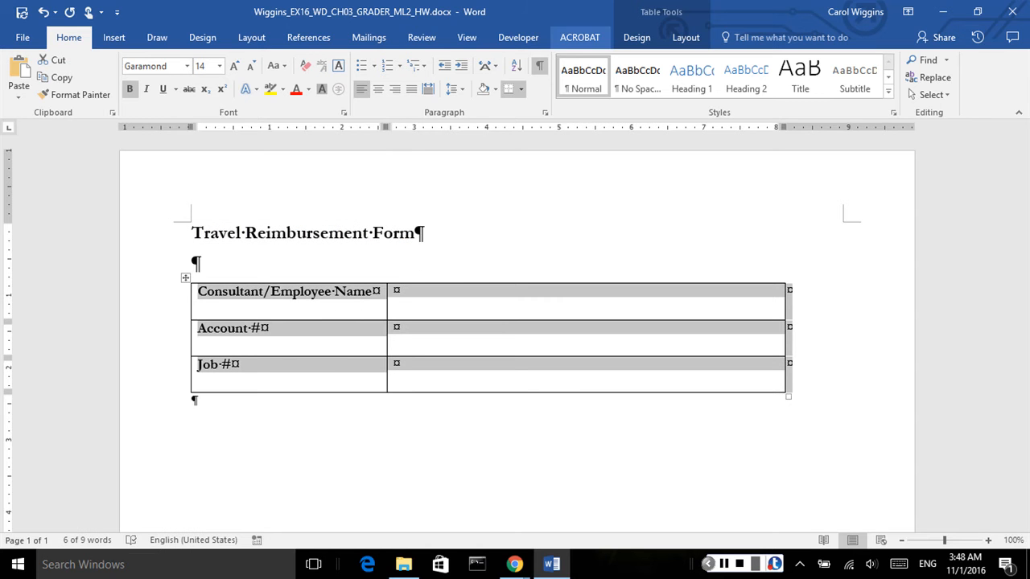
click(422, 308)
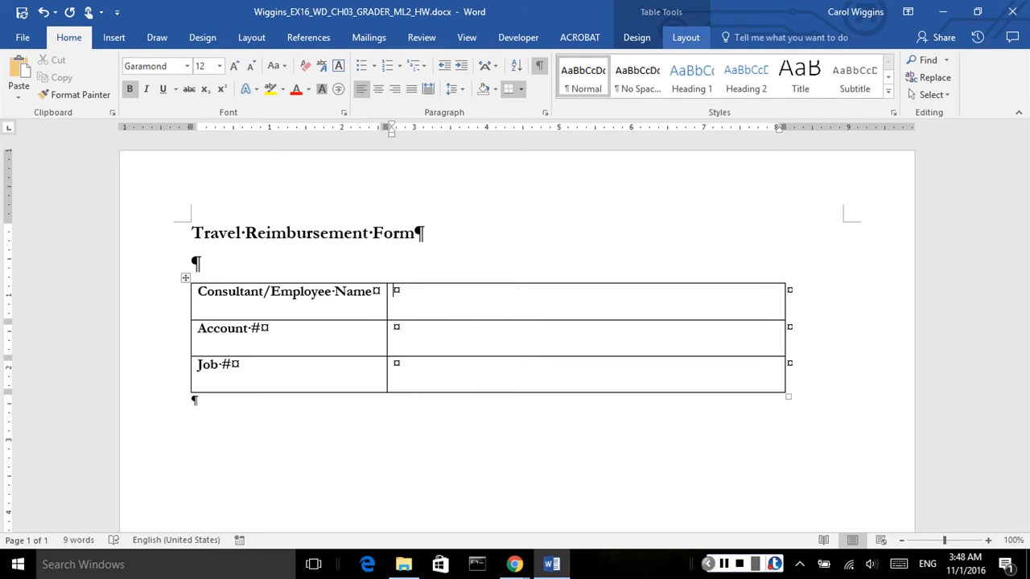
click(685, 37)
click(636, 37)
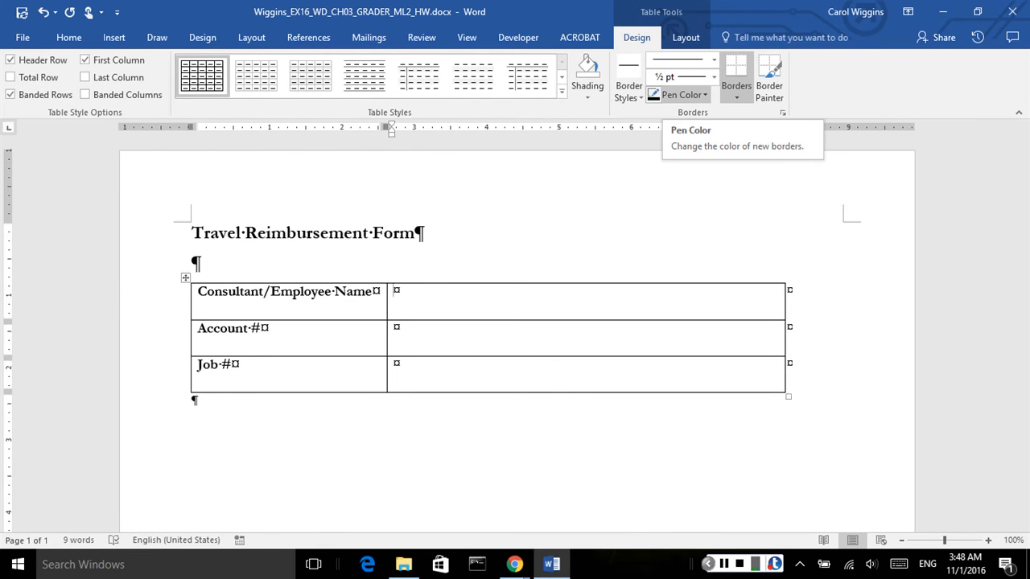
click(682, 94)
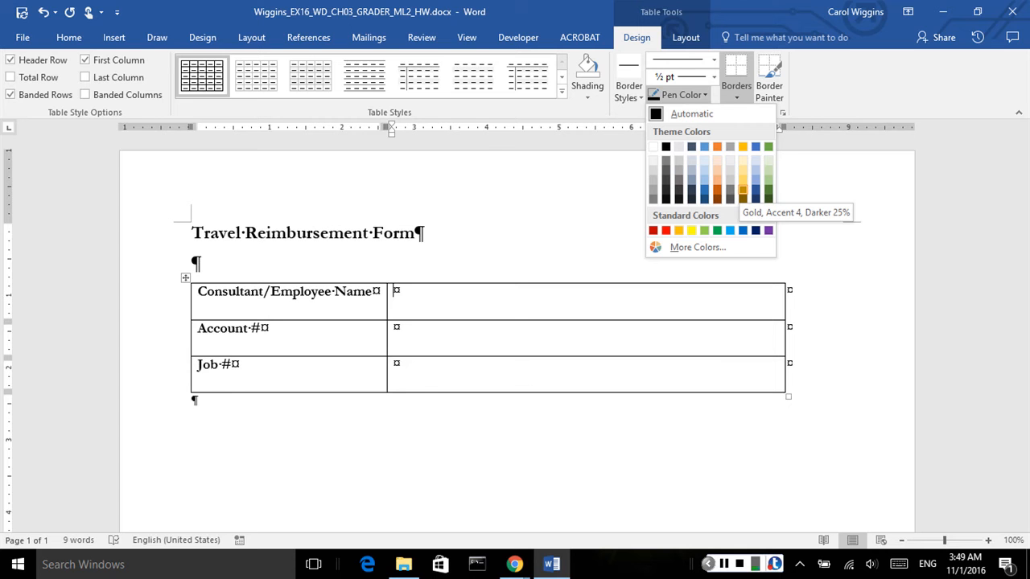
click(743, 190)
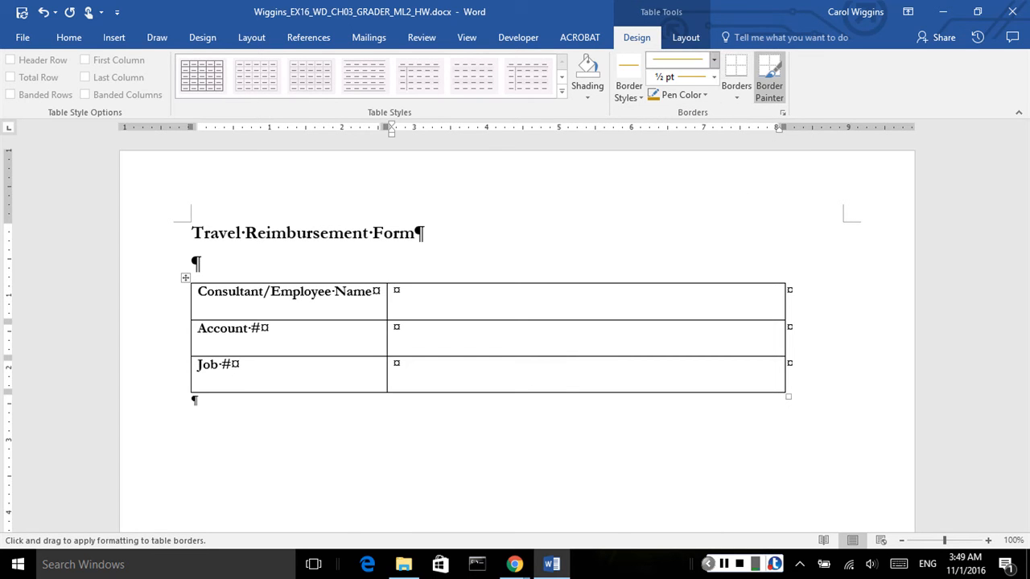
click(713, 60)
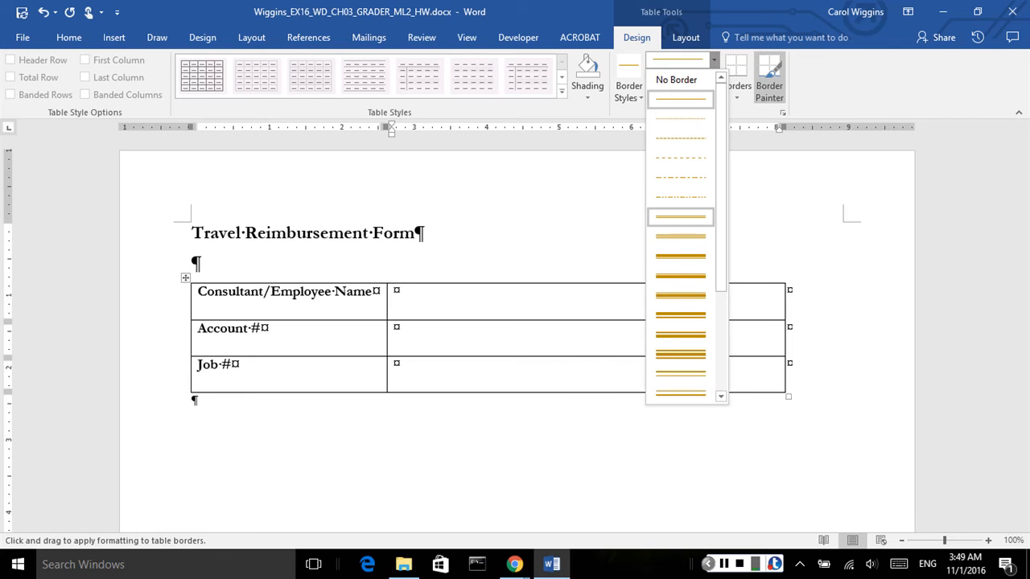
click(690, 213)
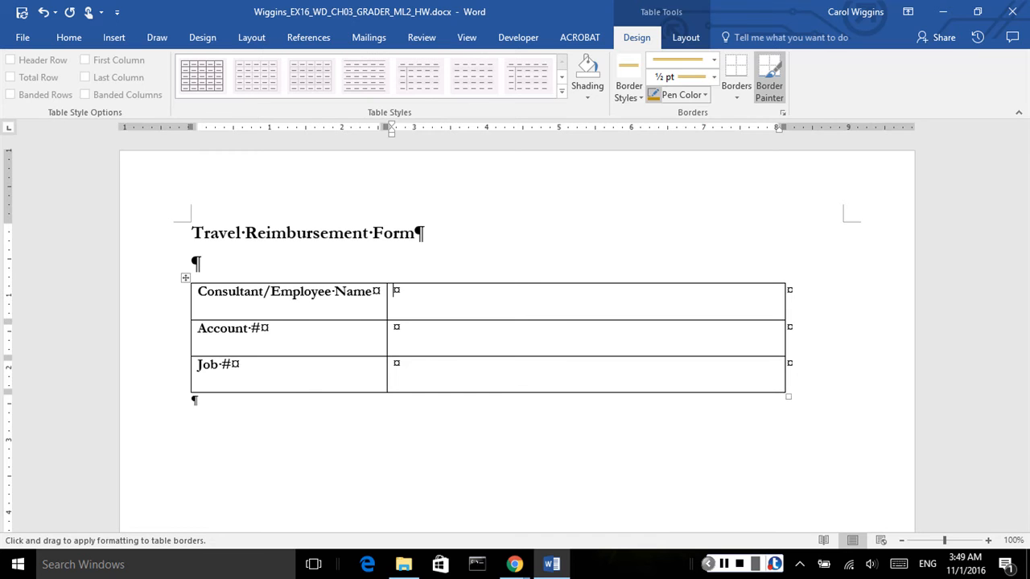
click(629, 89)
click(629, 89)
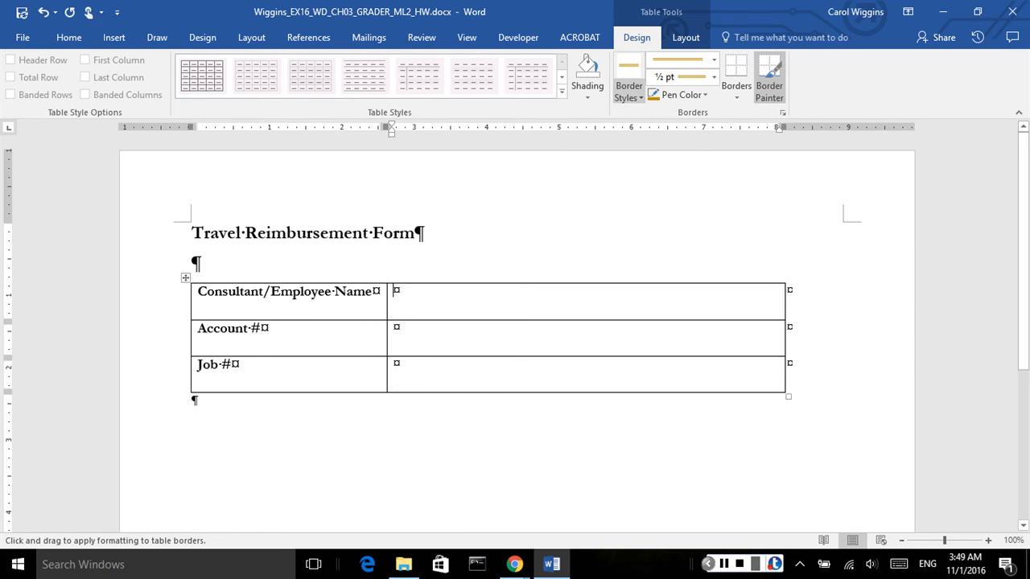
click(736, 94)
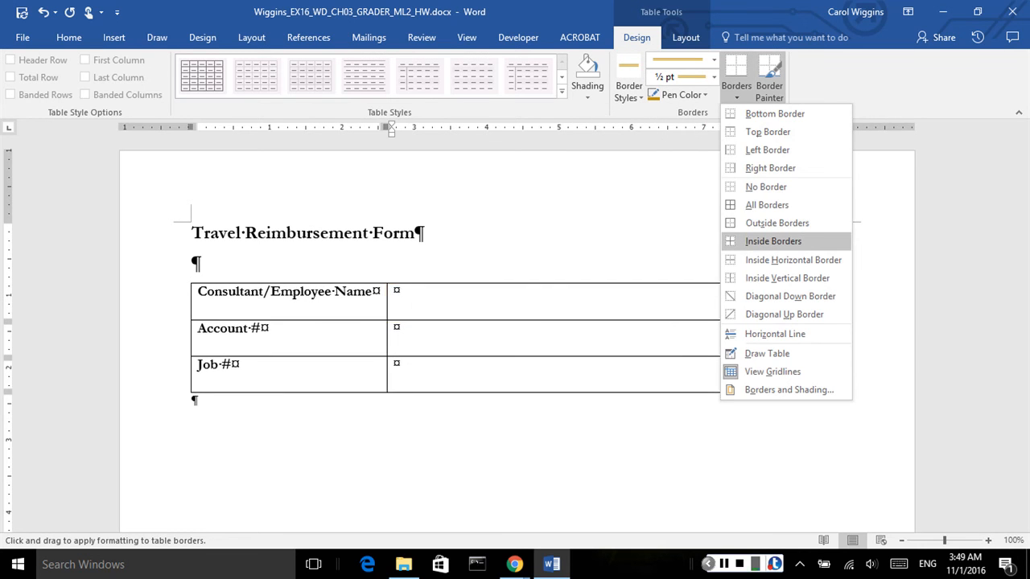
click(782, 241)
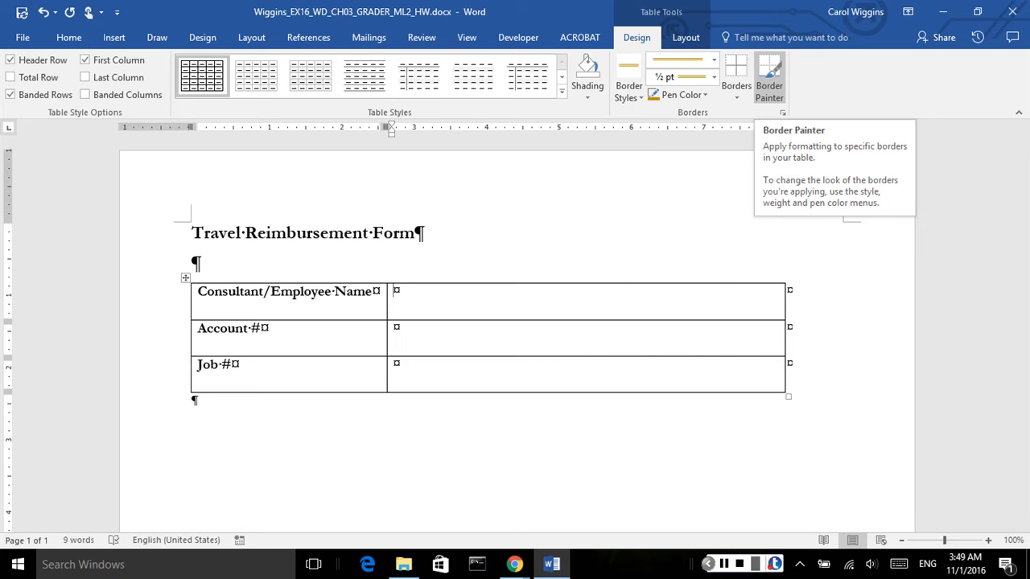
click(736, 88)
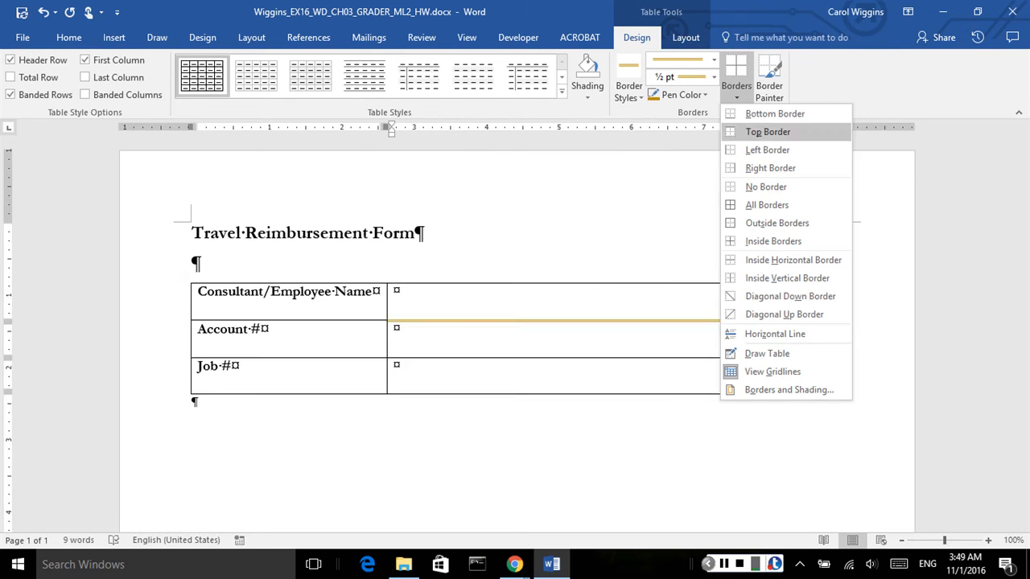
click(766, 187)
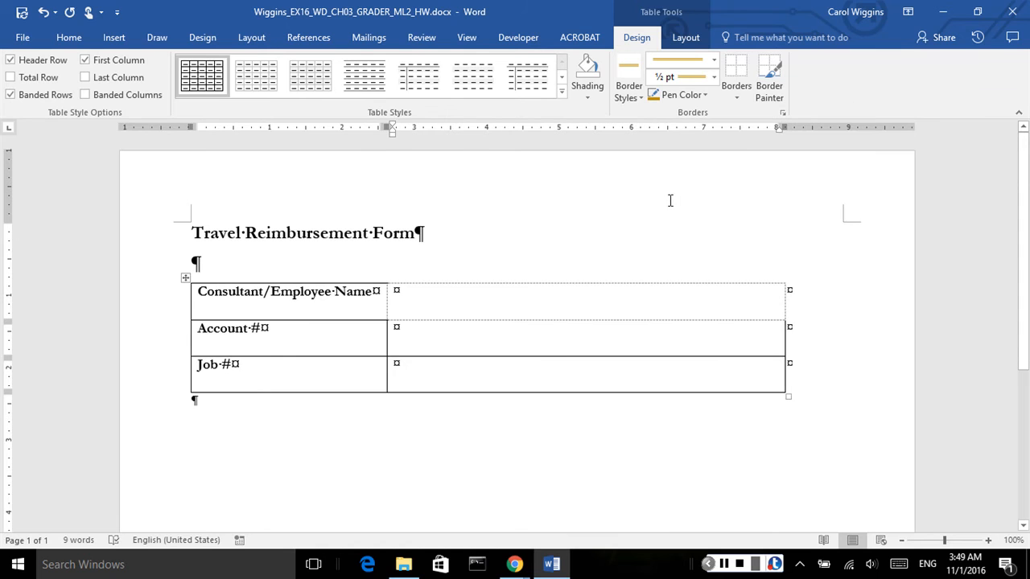
key(ctrl+z)
key(ctrl+z)
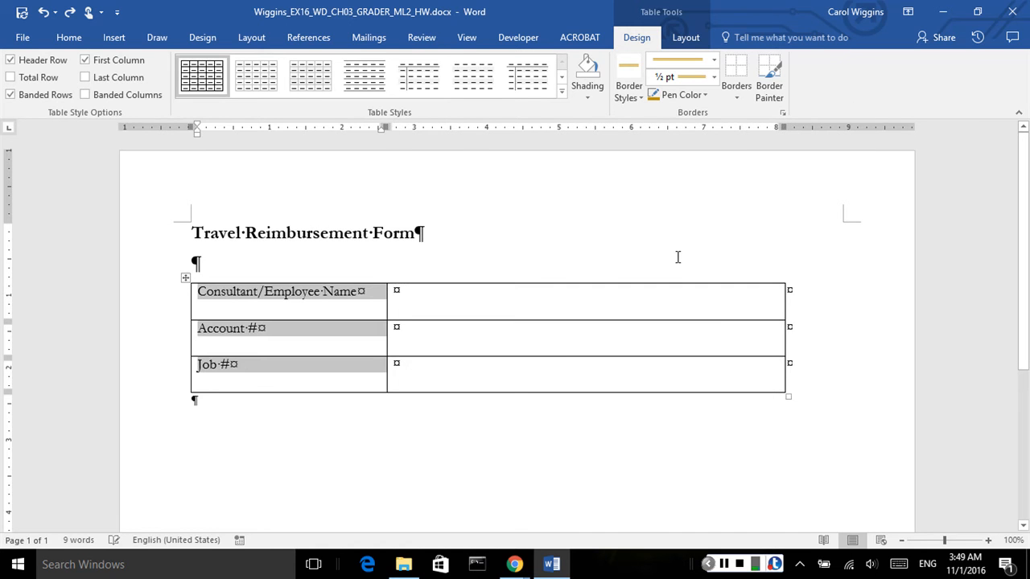
click(475, 307)
key(ctrl+y)
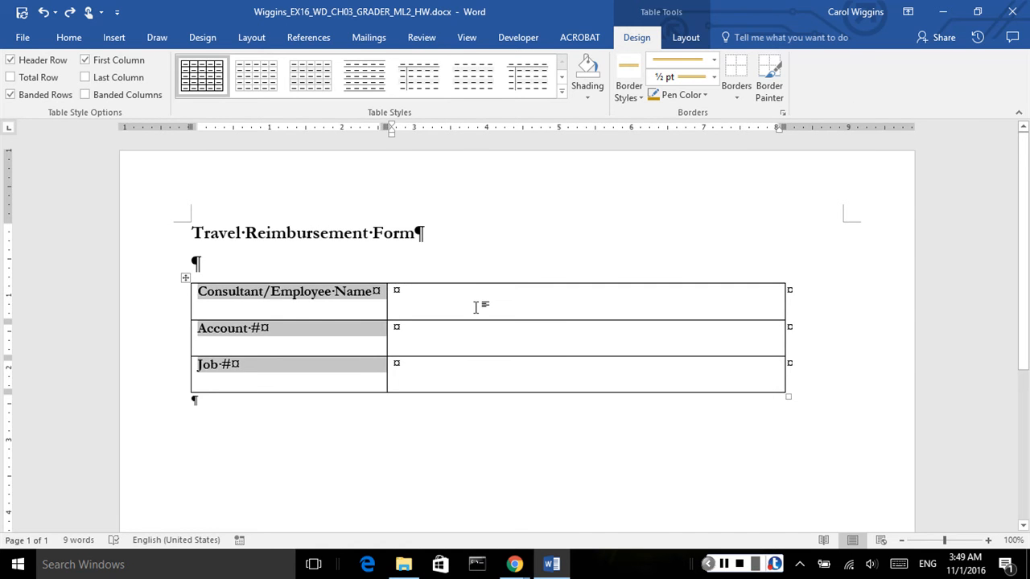
click(475, 307)
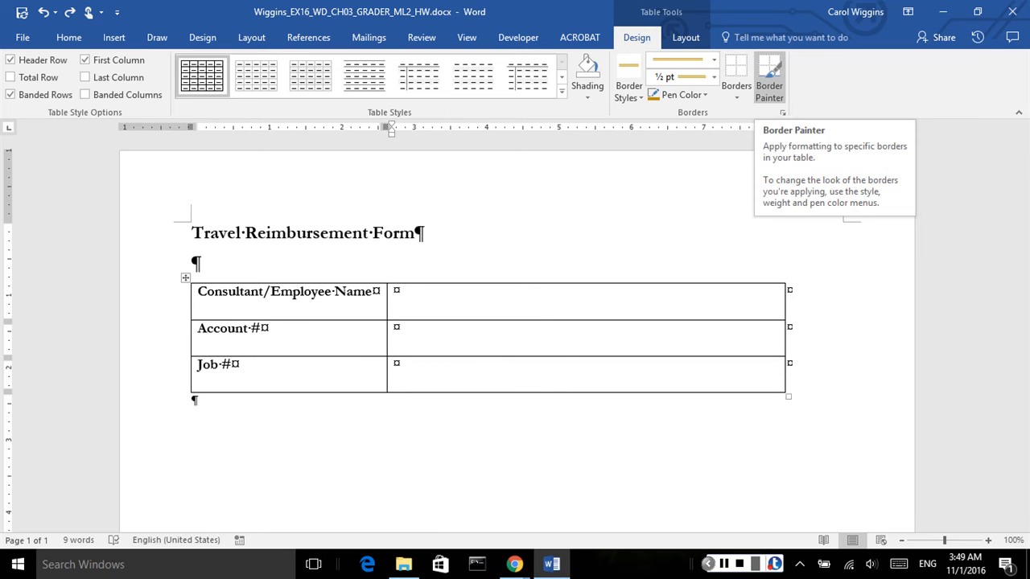
Step: Paint every inner row and column line of the table thin gold with Border Painter
click(769, 80)
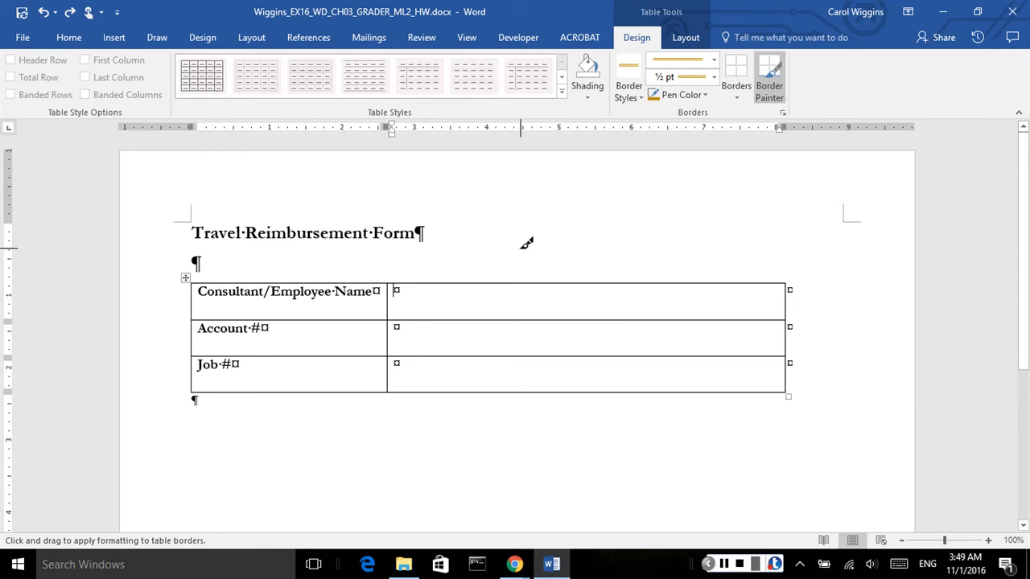
click(386, 302)
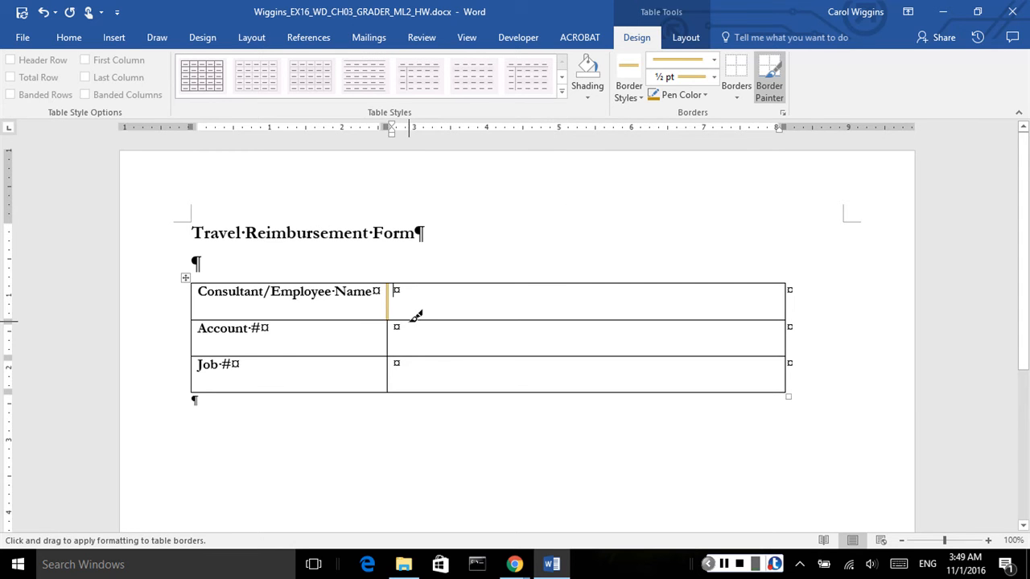
click(409, 320)
click(366, 320)
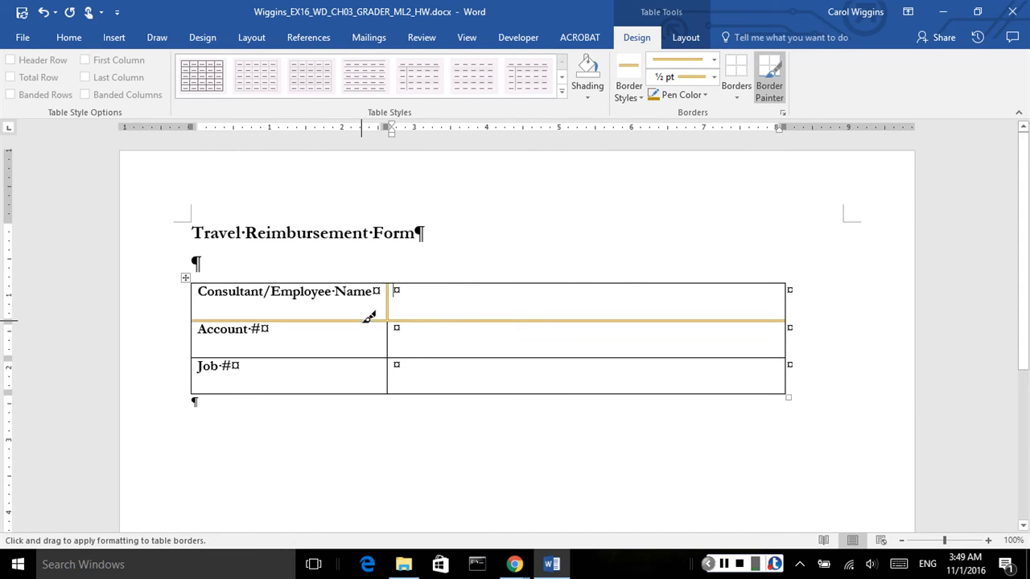
click(388, 333)
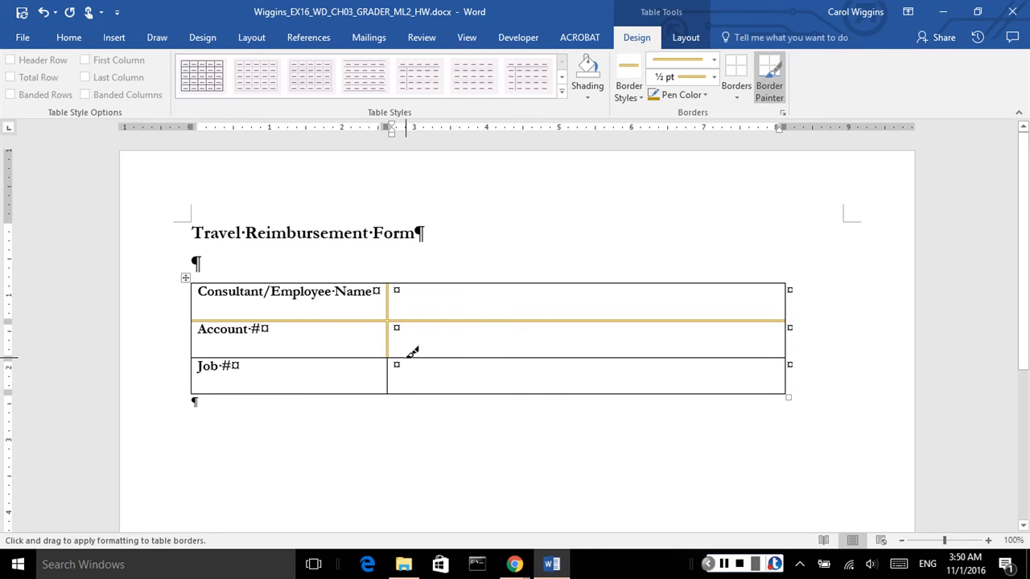
click(408, 359)
click(376, 359)
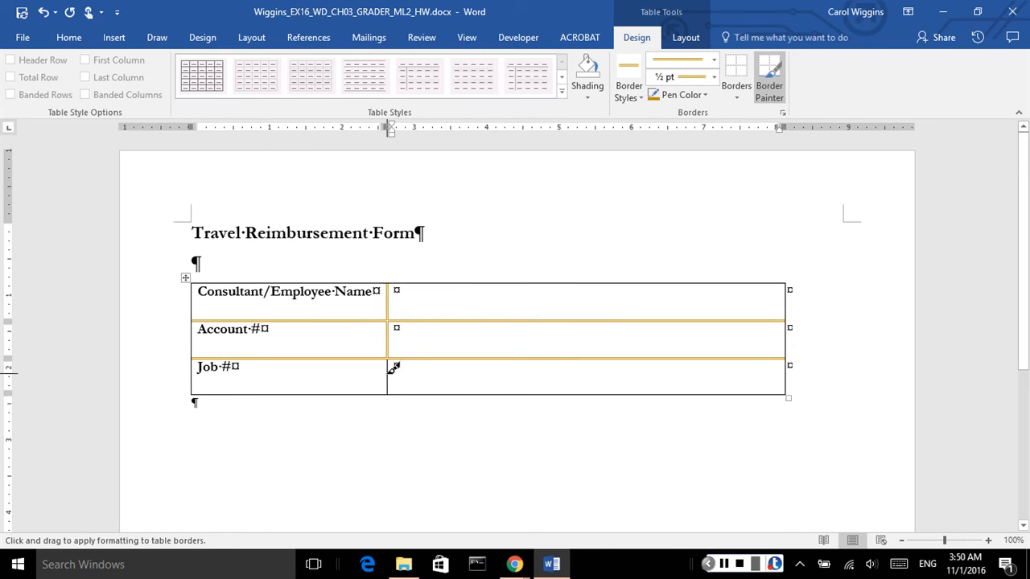
click(388, 371)
Step: Change the border pen colour to dark gold
click(682, 94)
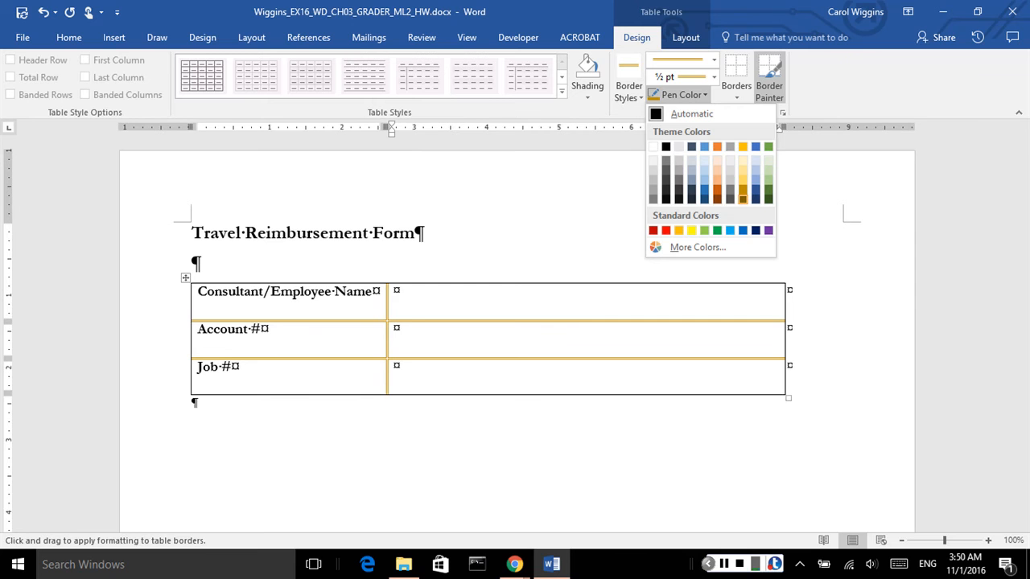
click(743, 199)
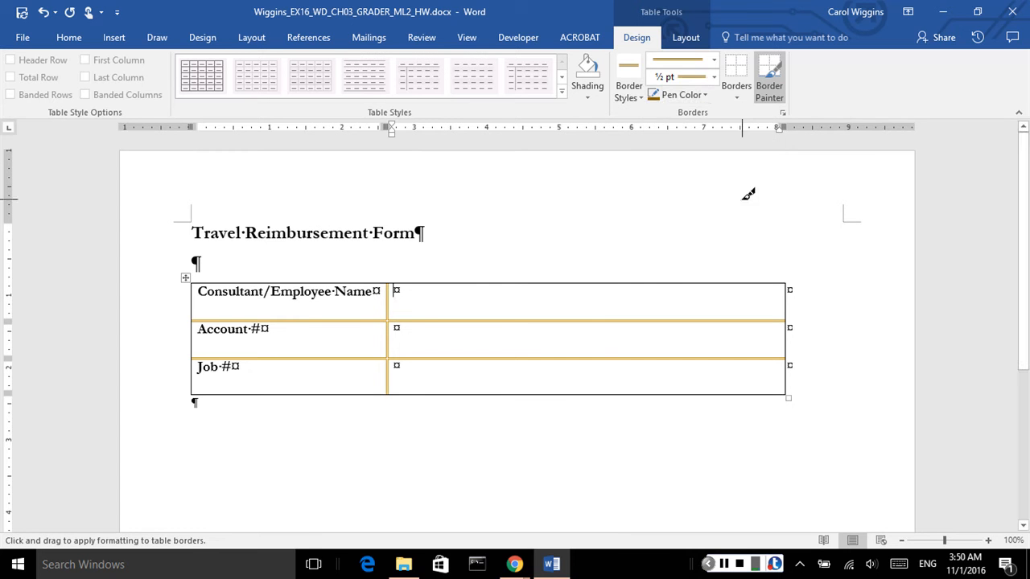
click(713, 60)
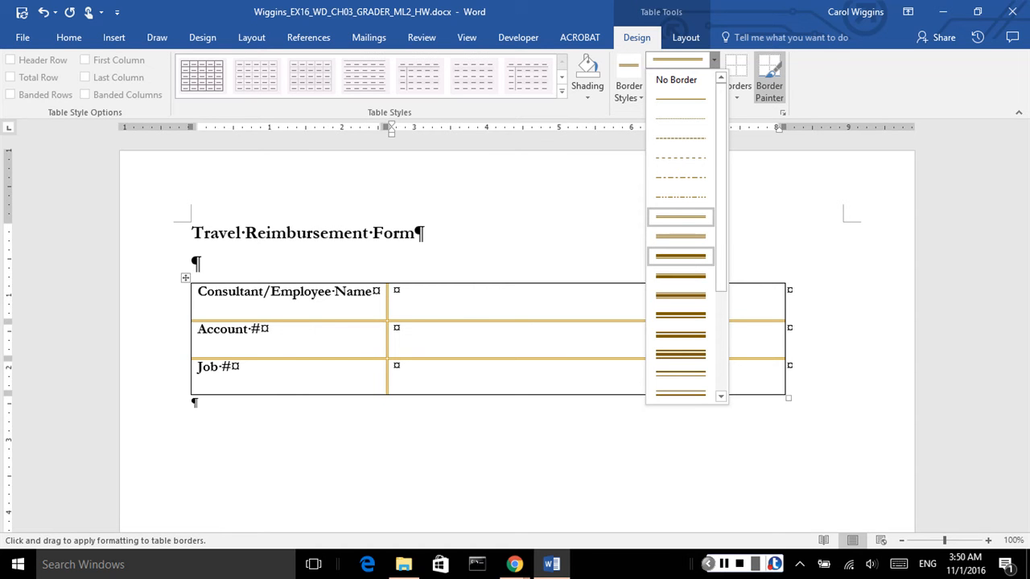
Step: Switch to a 3 pt line and paint the table's top, right and left edges thick dark gold
click(679, 256)
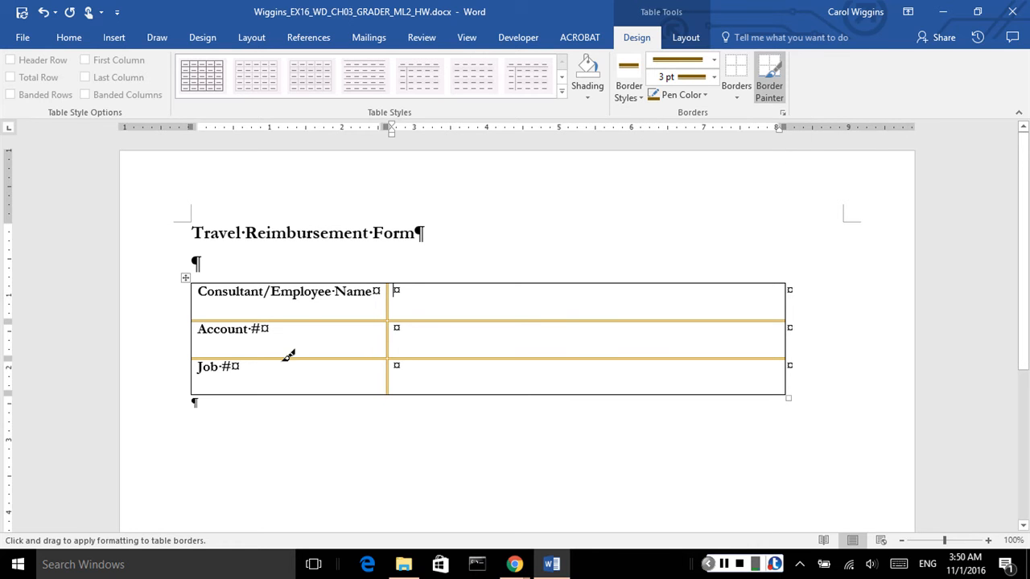
click(272, 283)
click(420, 283)
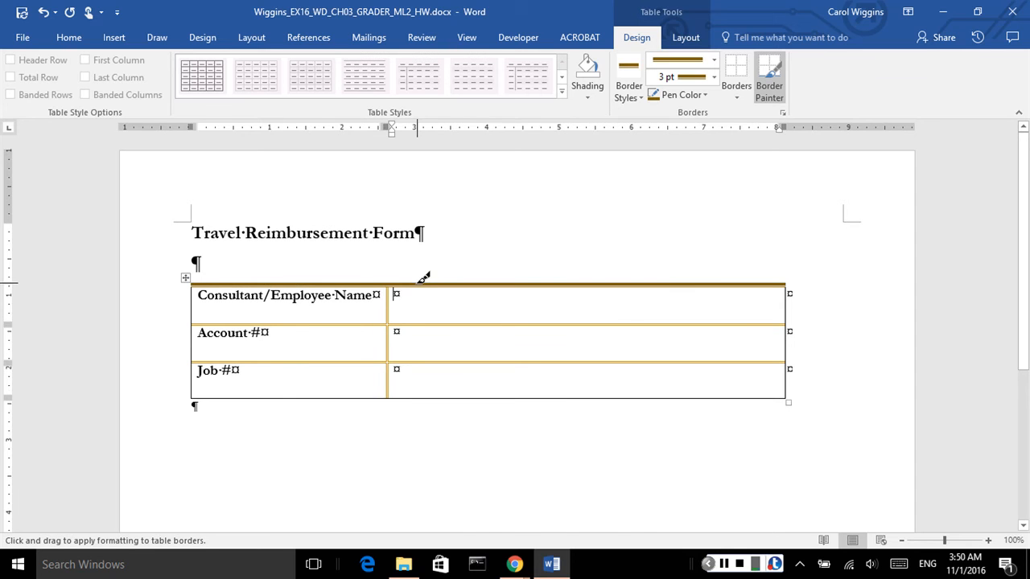
click(788, 298)
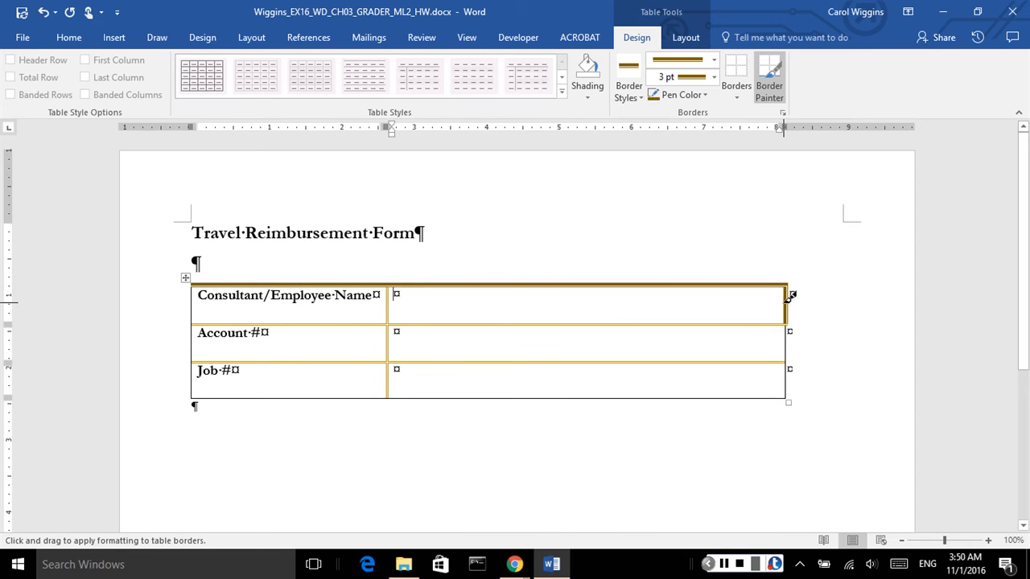
click(788, 339)
click(789, 372)
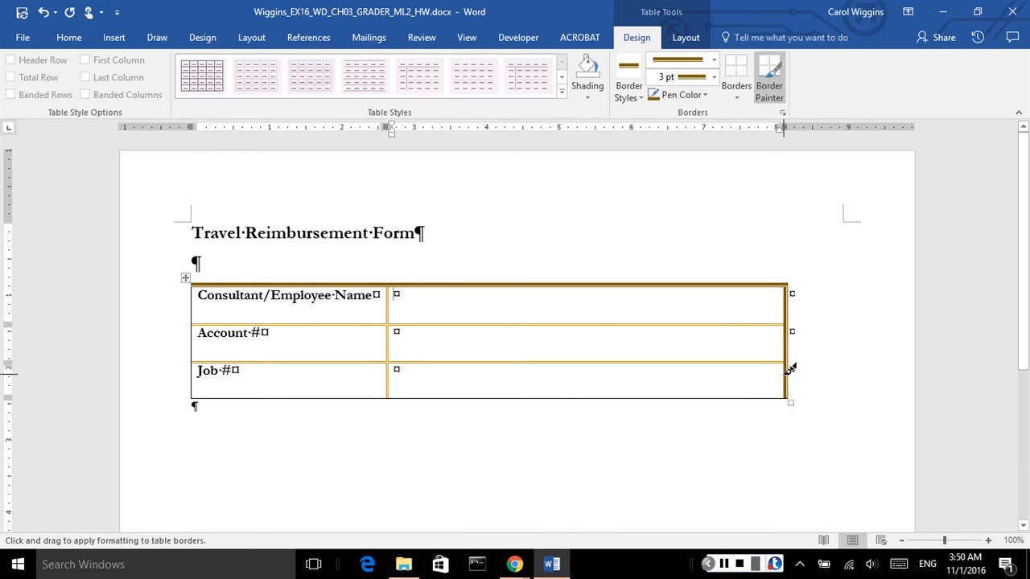
click(193, 303)
click(194, 337)
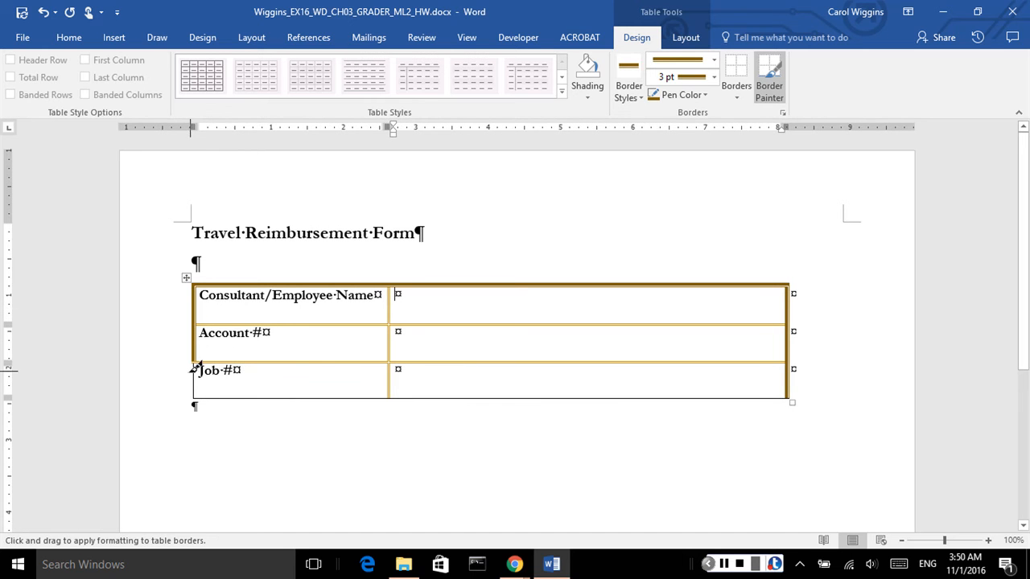
click(195, 372)
Step: Paint the table's bottom edge with the same 3 pt dark gold border
key(Escape)
click(769, 78)
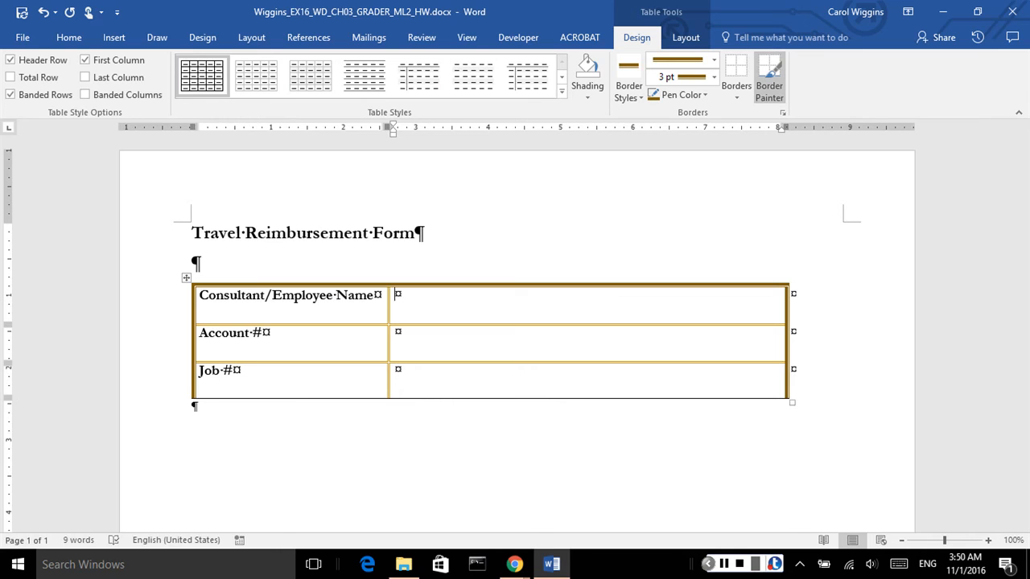
click(290, 398)
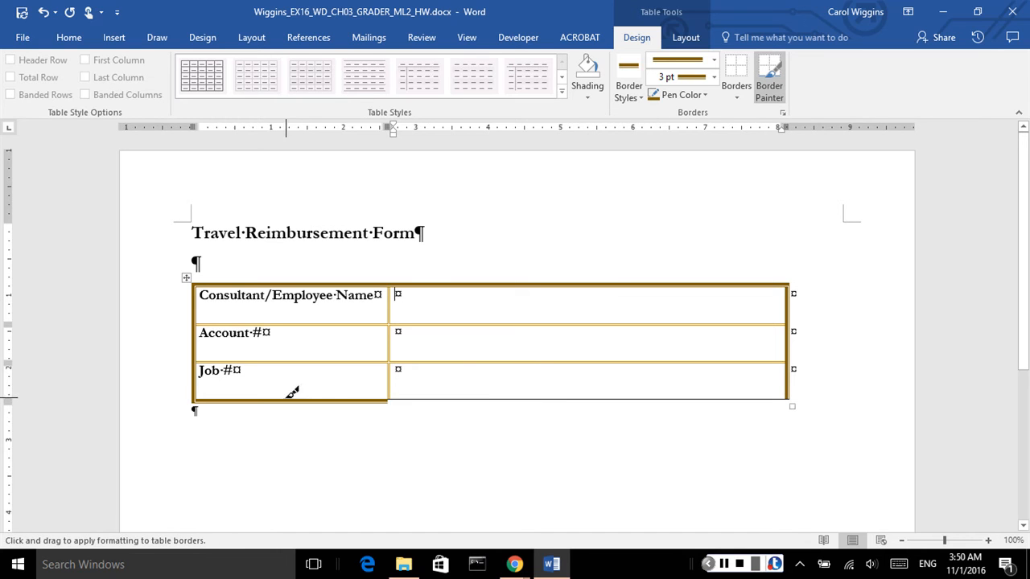
click(426, 399)
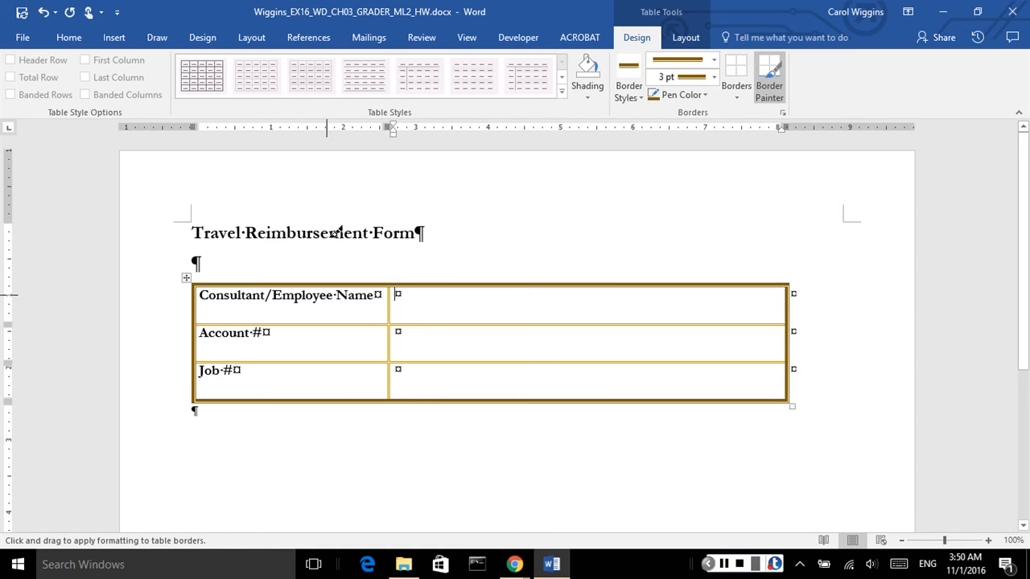
click(769, 78)
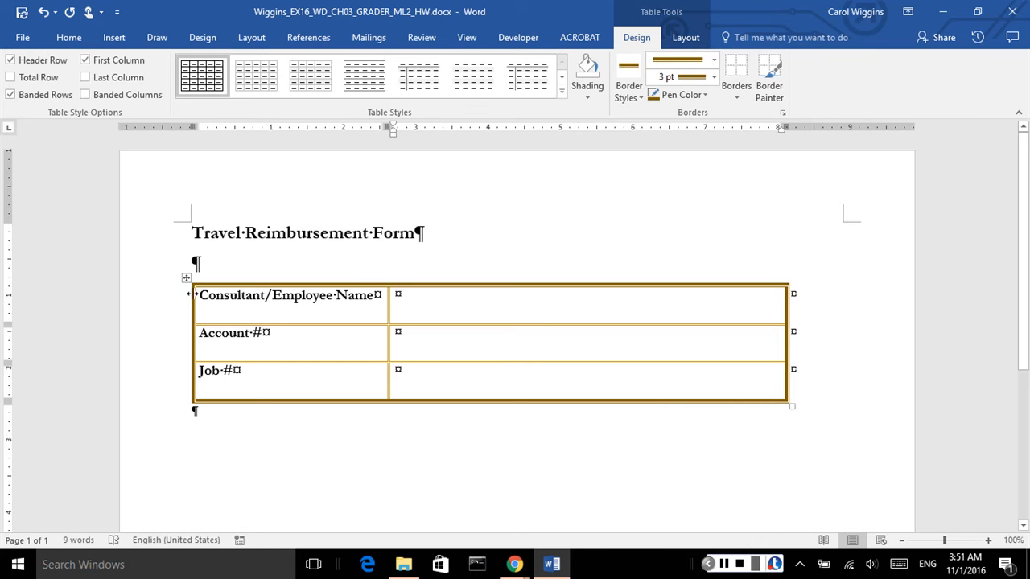
Step: Apply the 3 pt dark gold Outside Border to the entire table
click(187, 278)
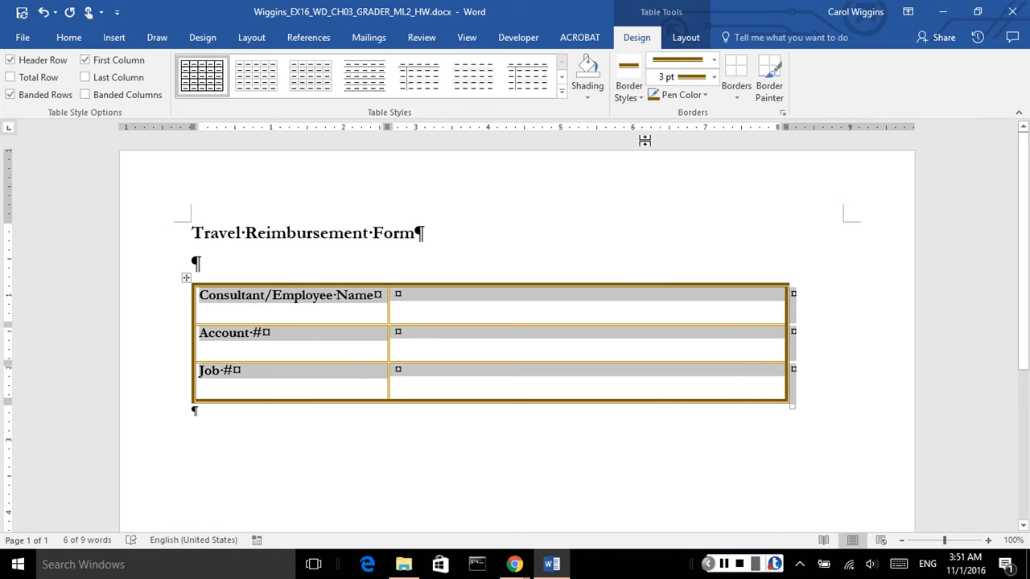
click(735, 94)
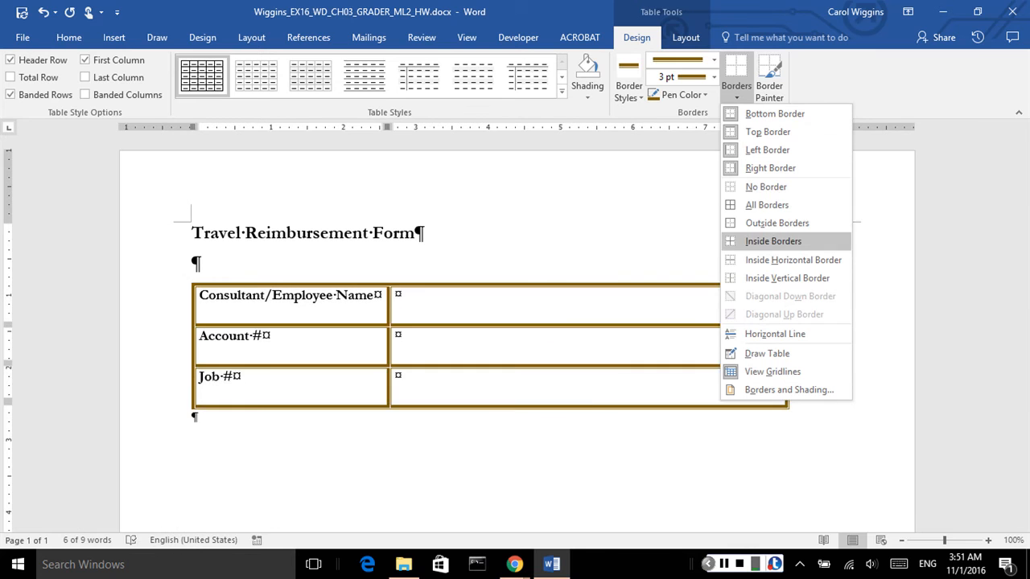
click(777, 222)
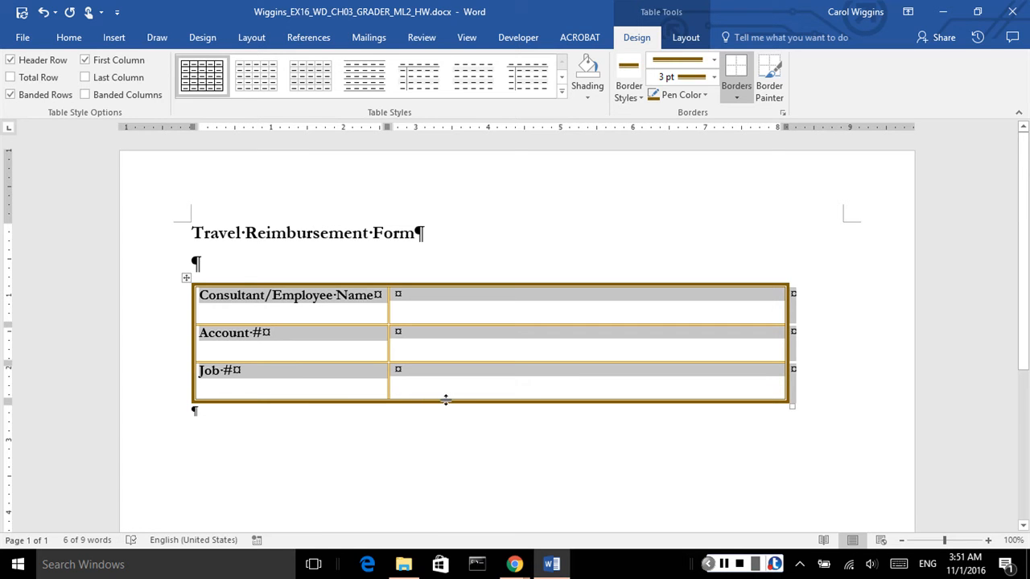
click(624, 367)
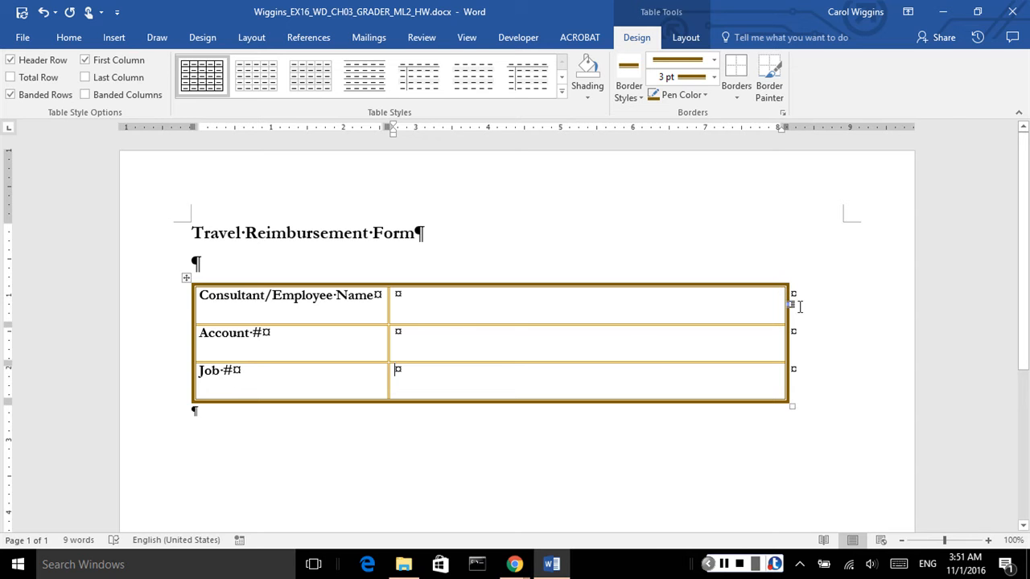
Step: Reopen the border list without changing anything, then select the table's label column
click(185, 278)
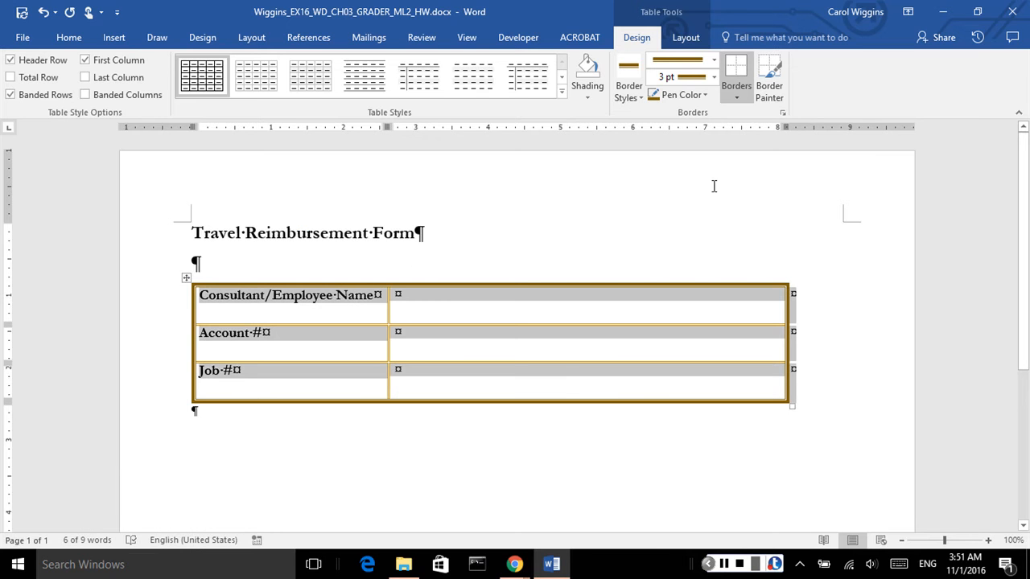
click(736, 93)
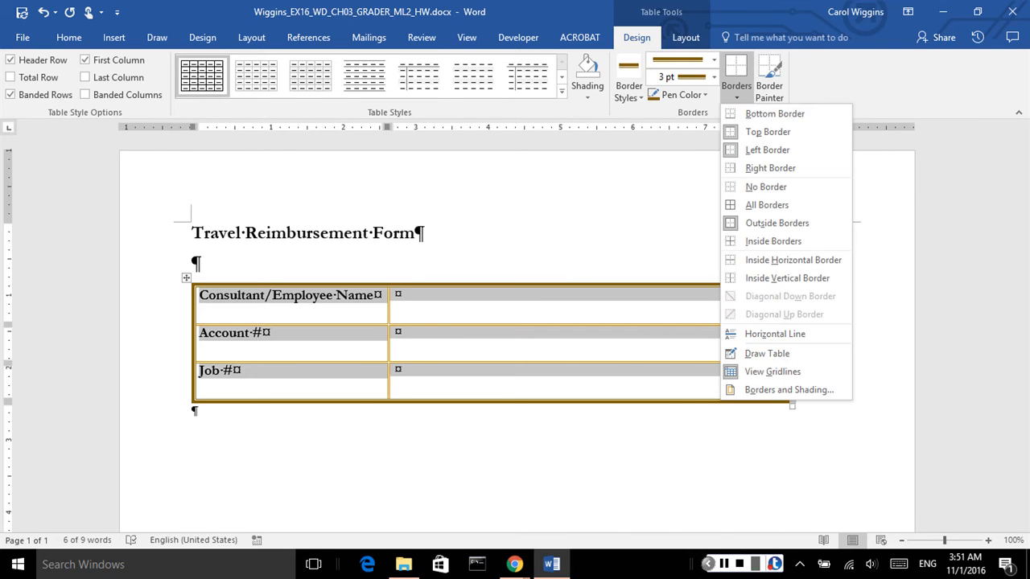
click(912, 194)
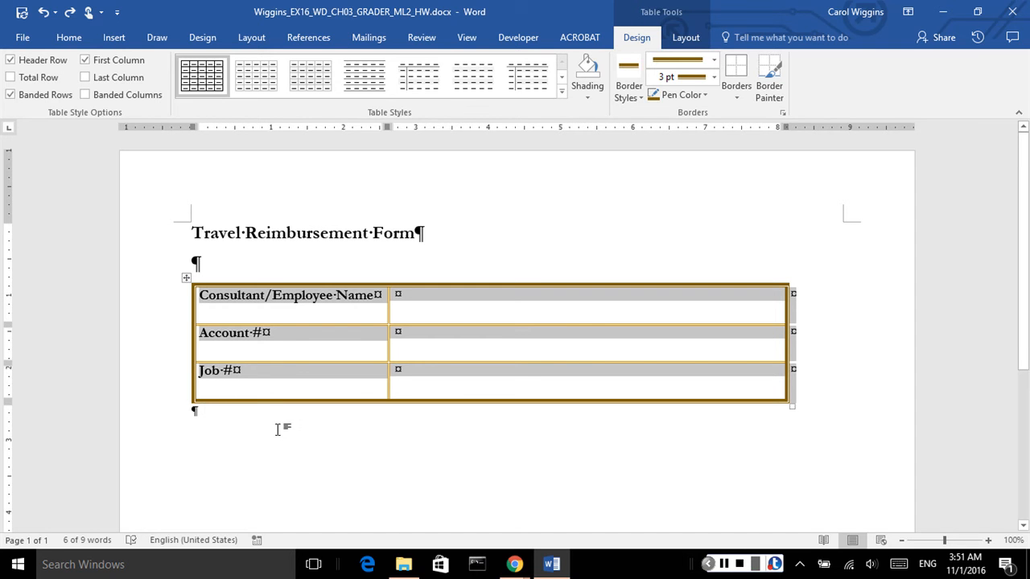
click(193, 412)
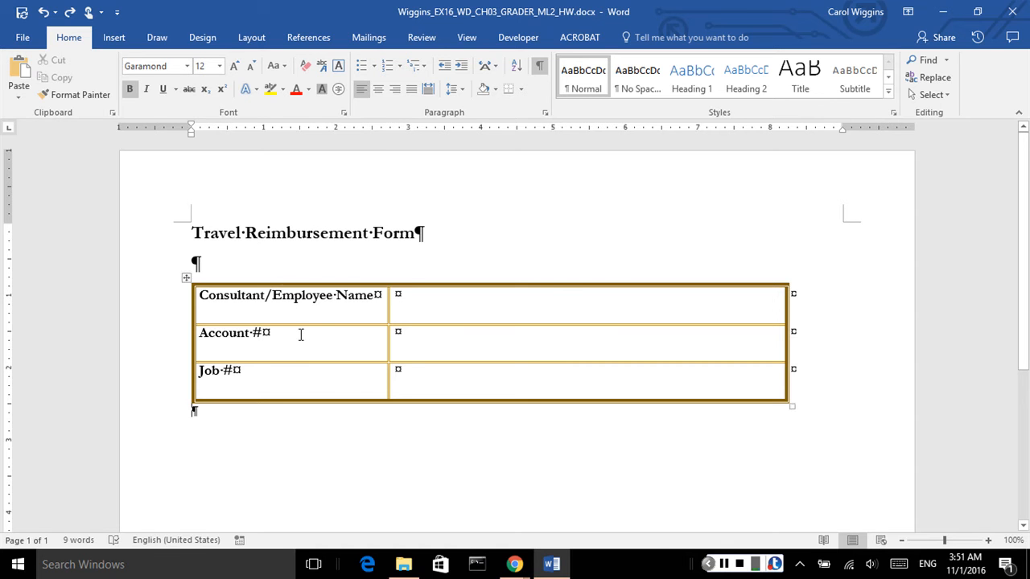
click(279, 279)
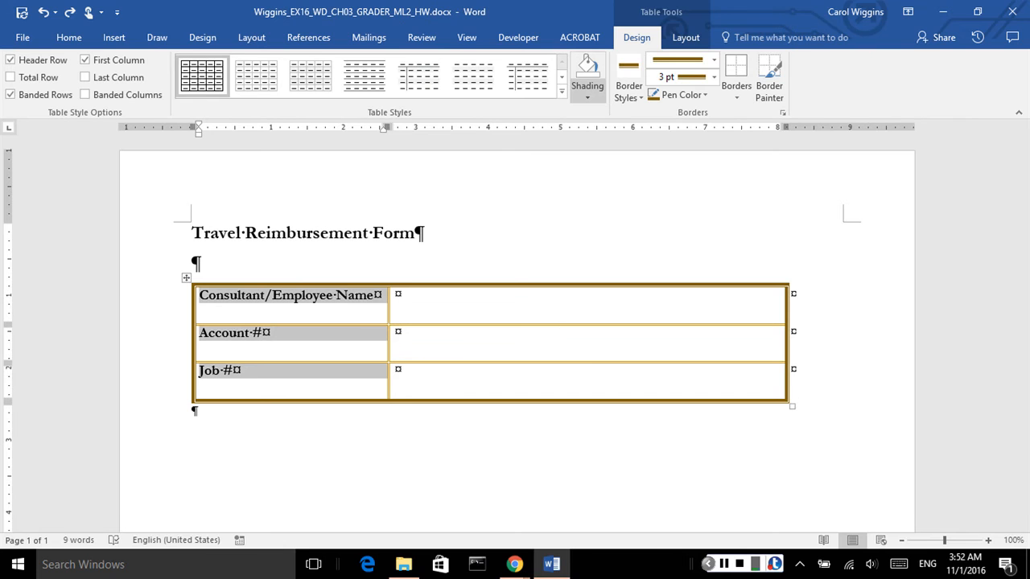
Step: Shade the label column Gold, Accent 4, Lighter 60% and add an empty paragraph below the table
click(587, 95)
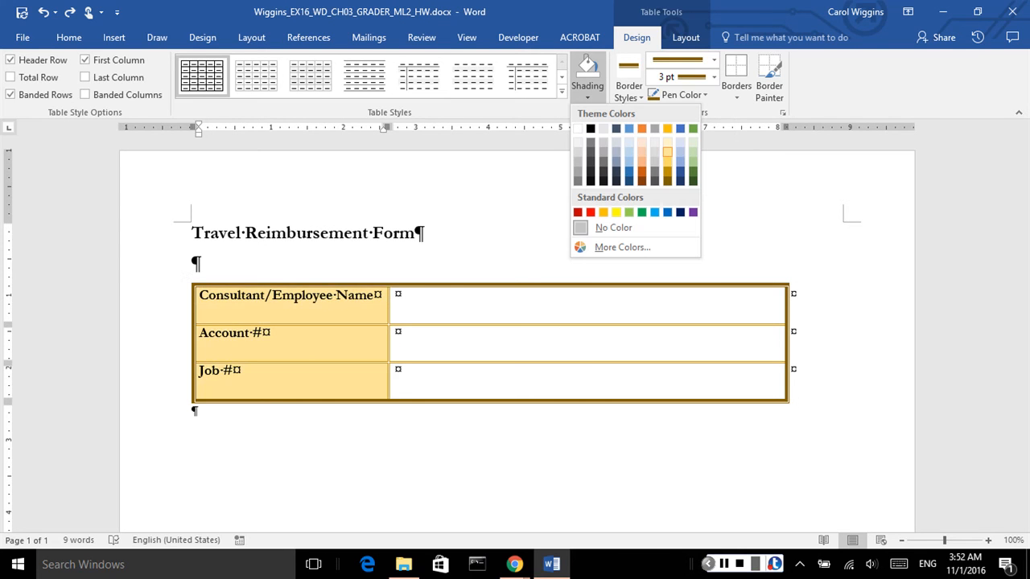
click(667, 152)
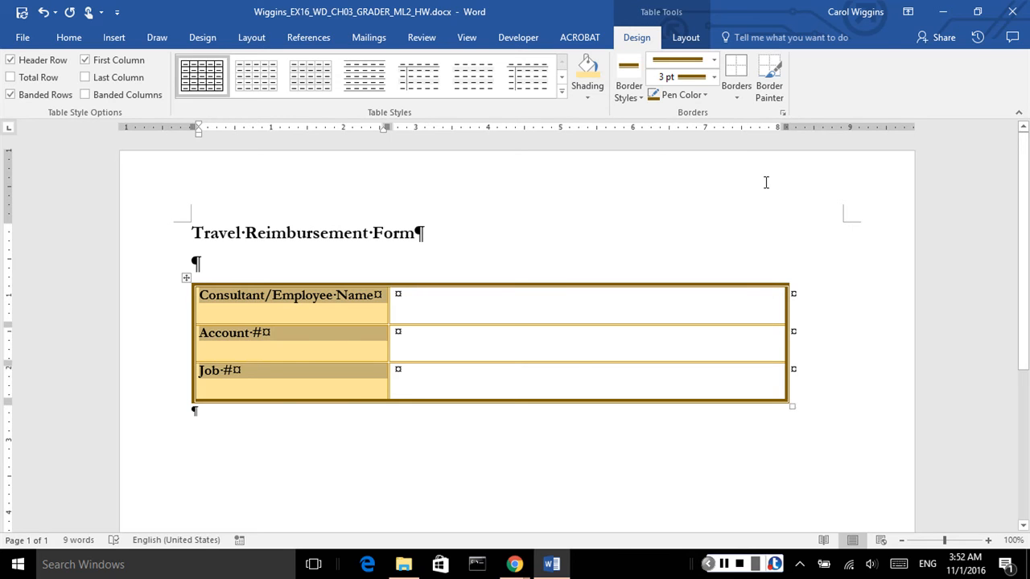
click(239, 420)
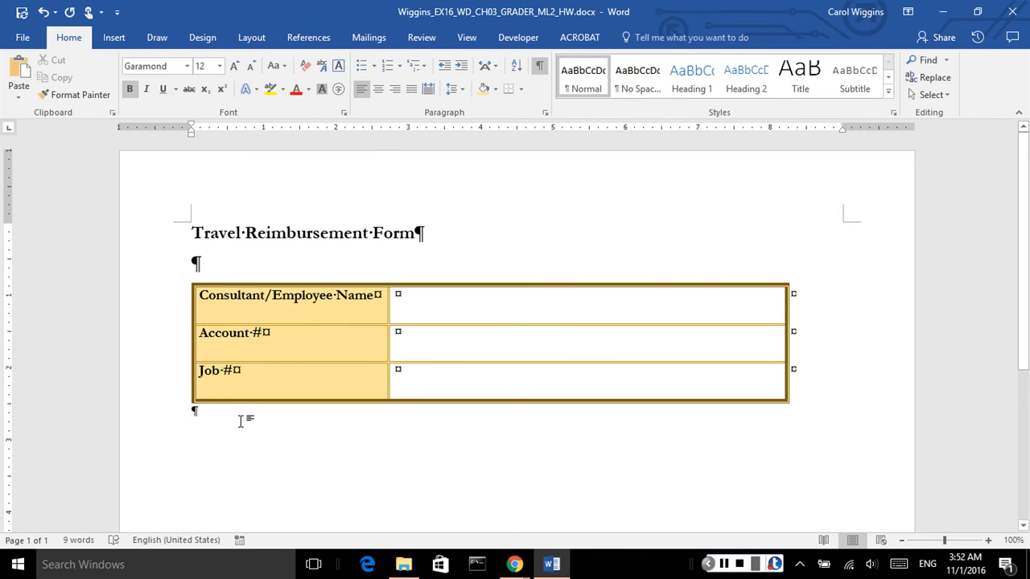
key(Return)
Step: Insert an empty 5x5 table beneath the shaded form table
click(113, 37)
click(98, 81)
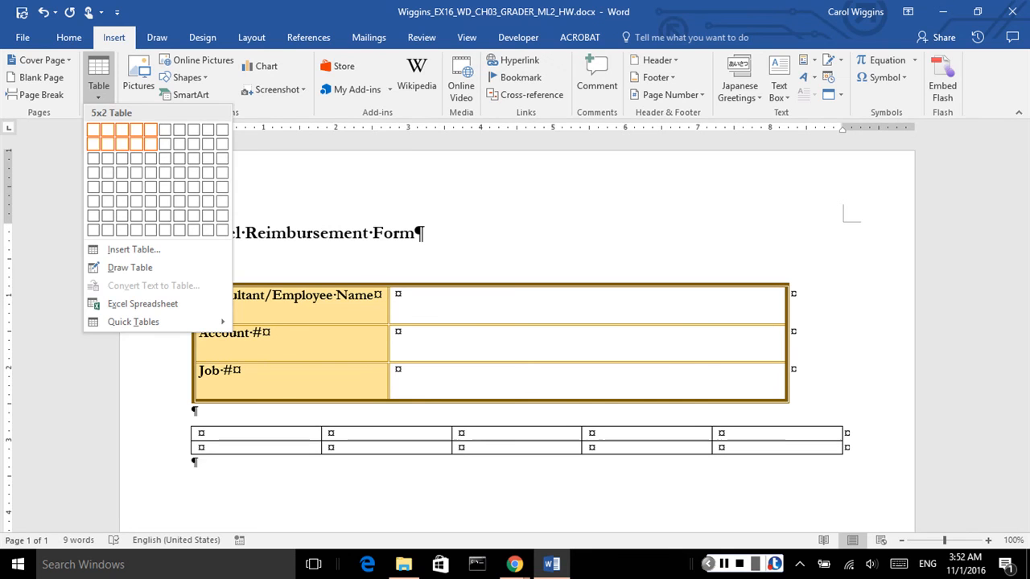
click(150, 187)
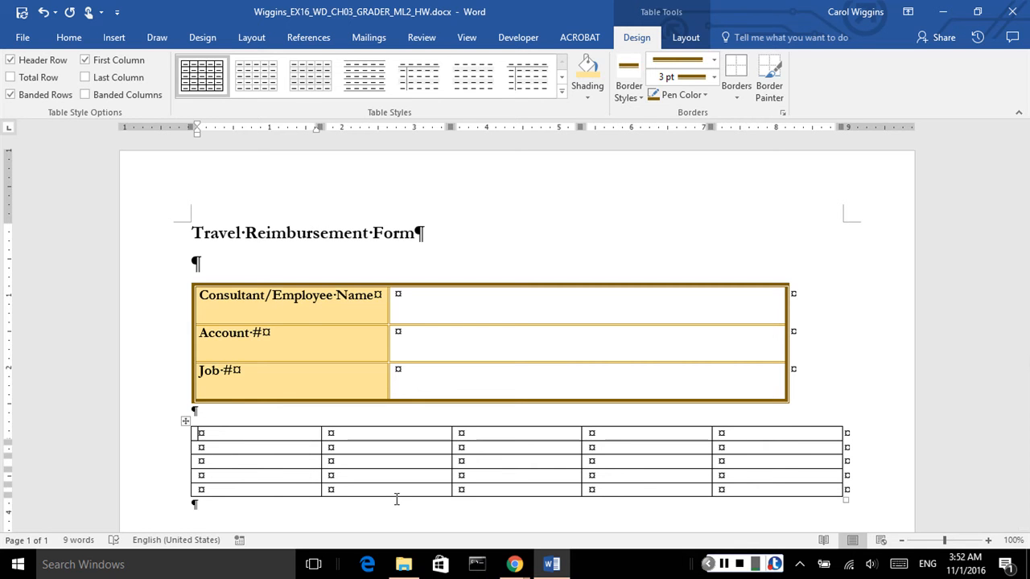
Step: Fill the header row with Date, Departure Address, Arrival Address, Airfare (if applicable), Taxi/Transport (if applicable)
text(Date)
key(Tab)
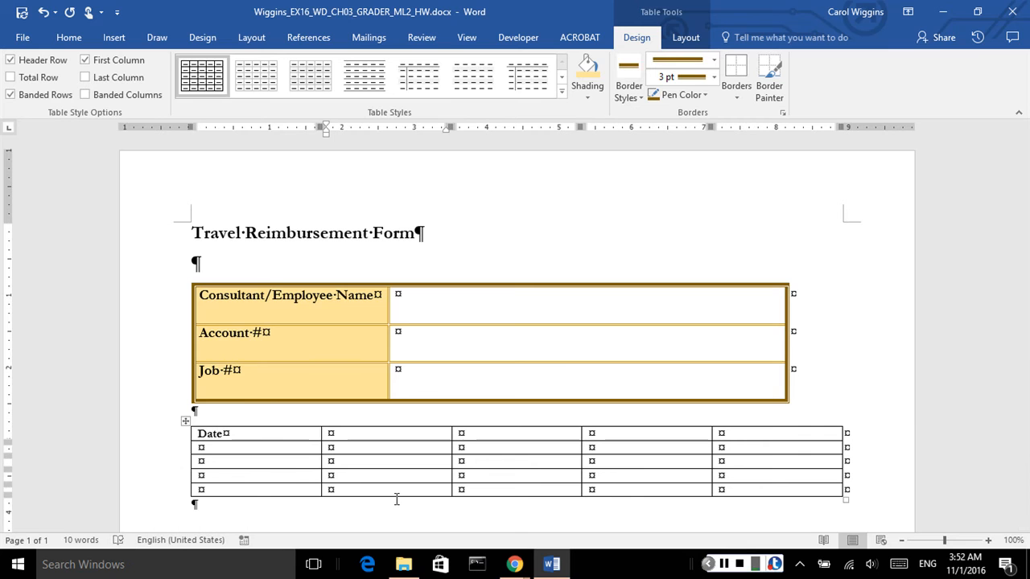
text(Departure Address)
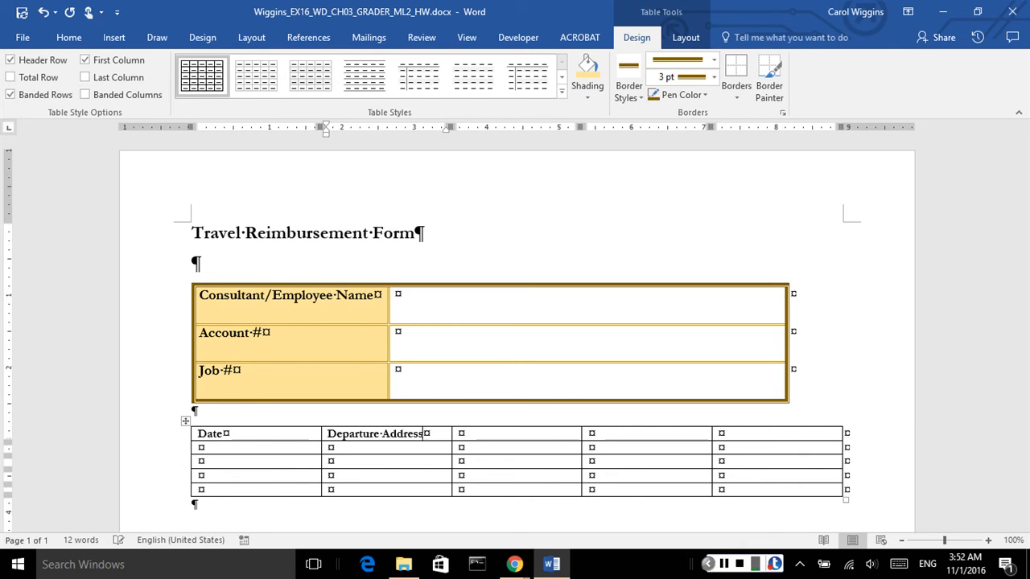
key(Tab)
text(Arrival Address)
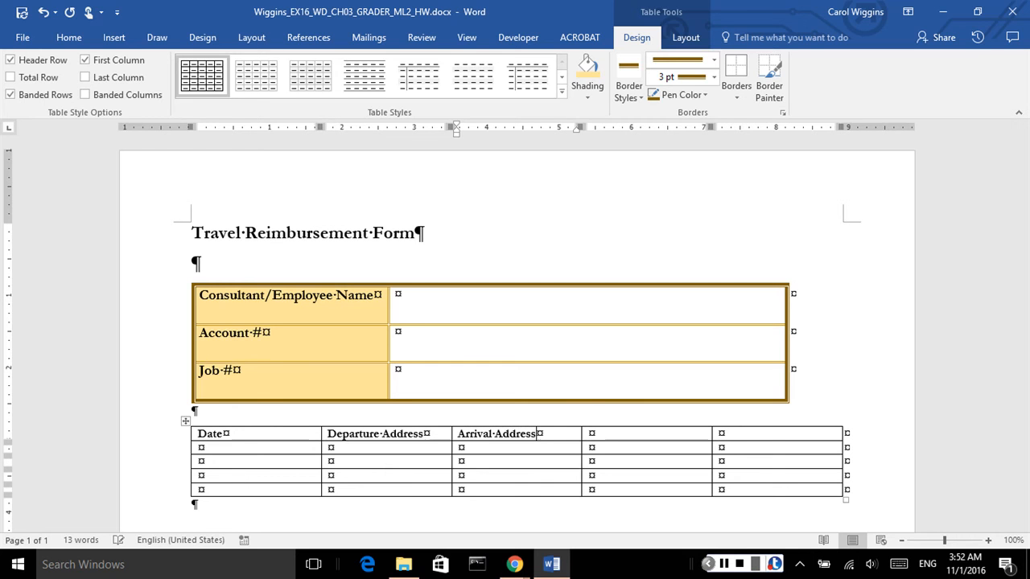
key(Tab)
text(Airfar)
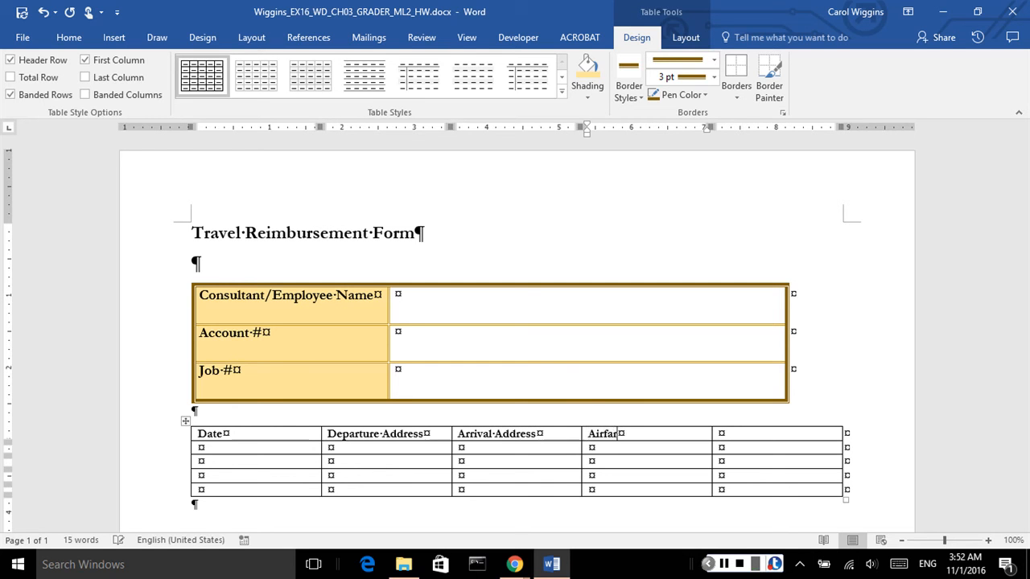
text(e (if applicable)
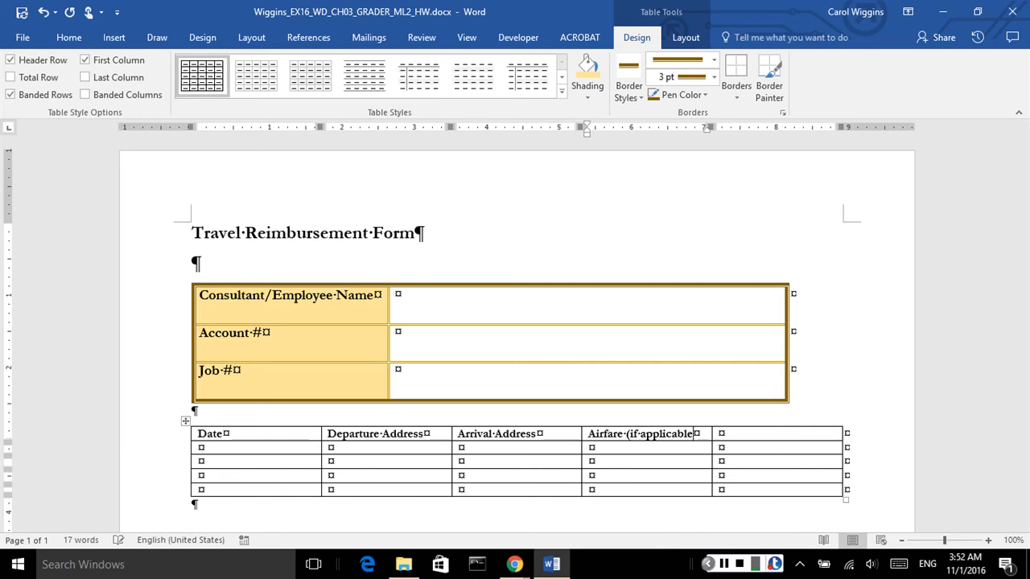
text())
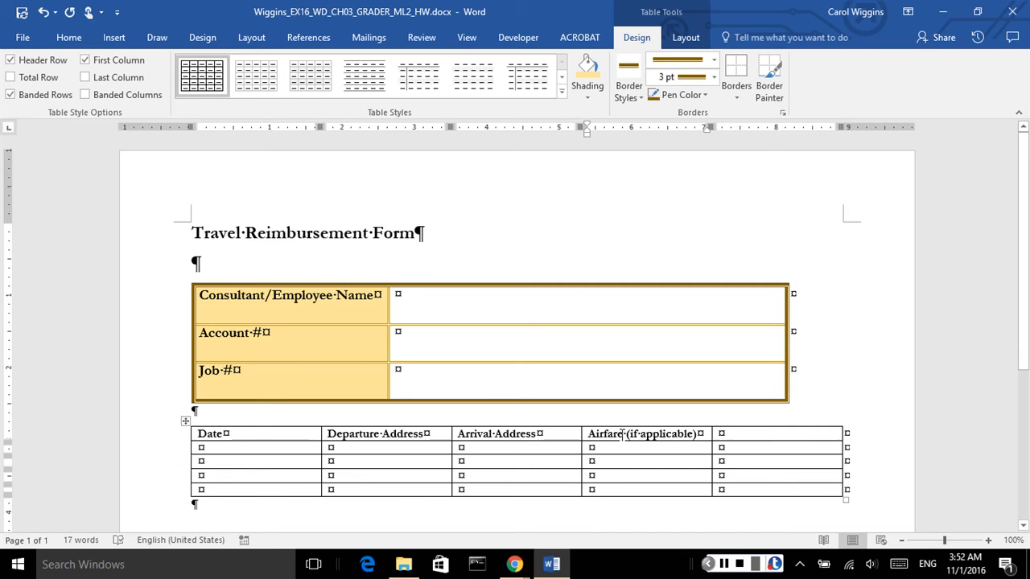
click(728, 434)
text(Taxi)
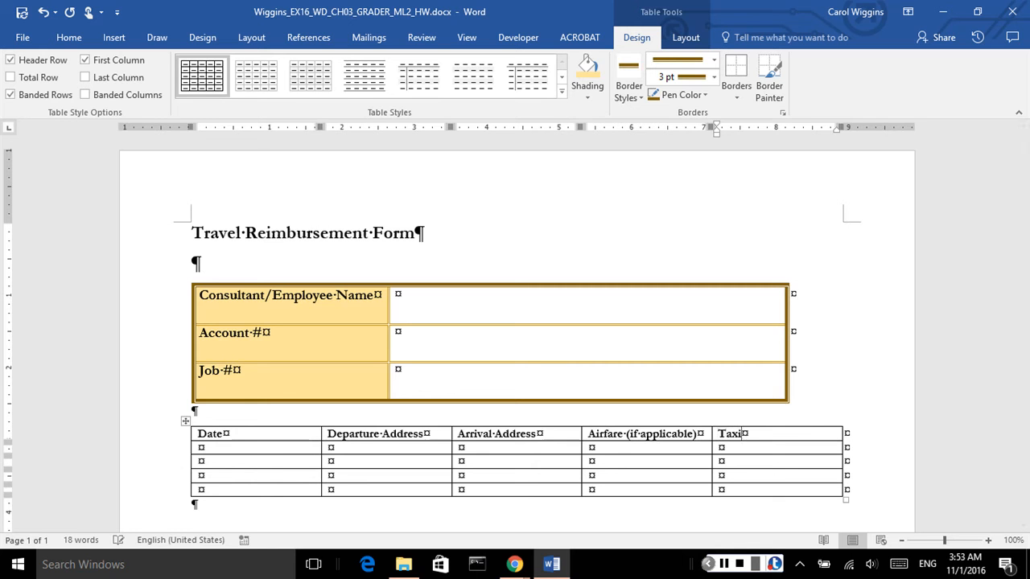
text(/Transport (if applicable)
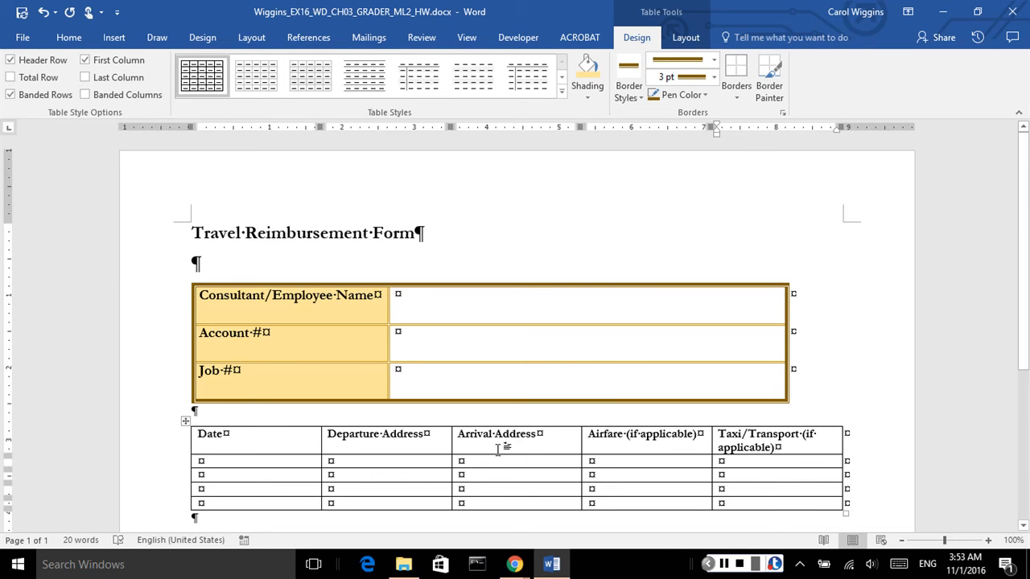
Step: Make the first data row's text red
click(160, 468)
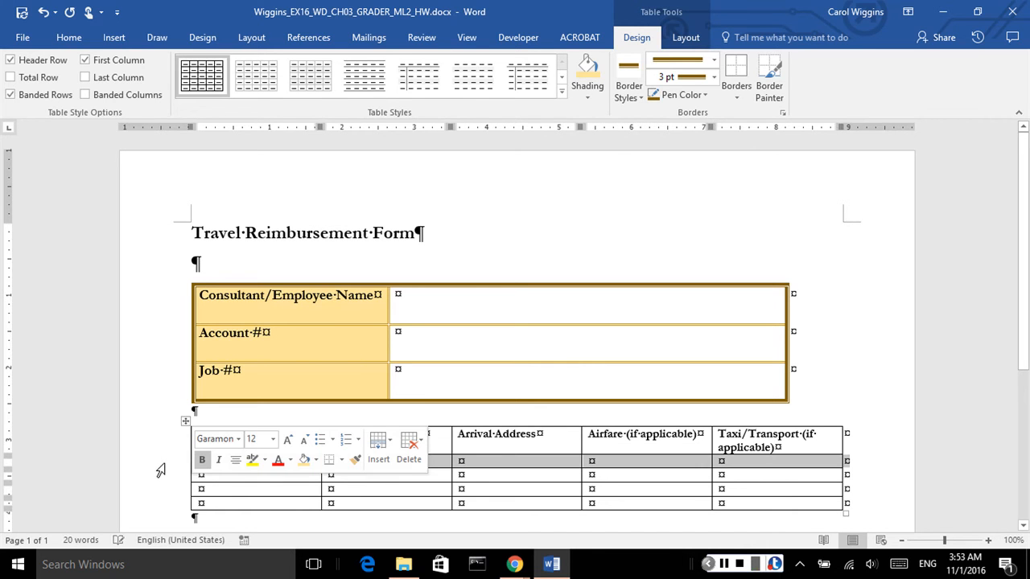
click(290, 460)
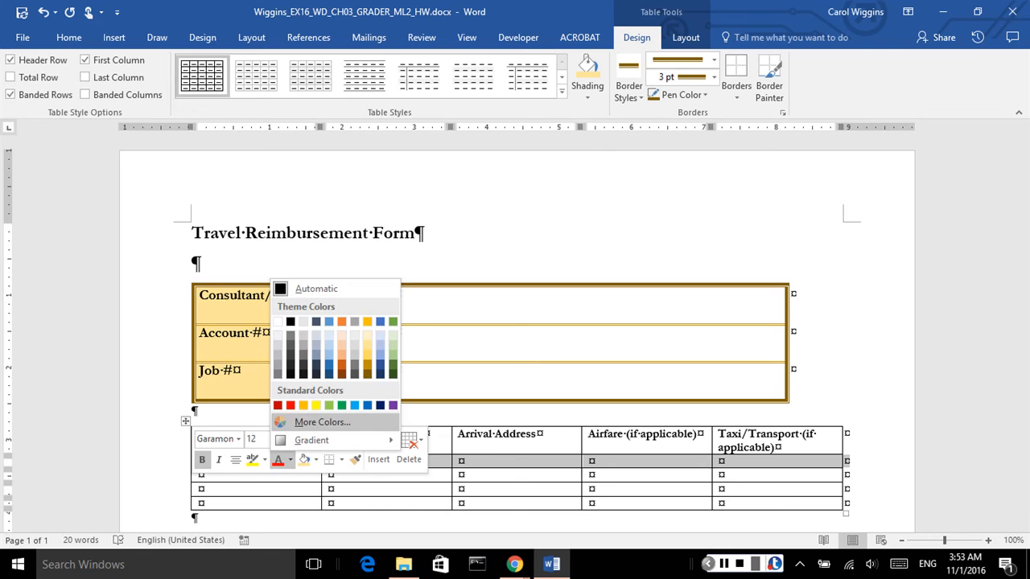
click(291, 406)
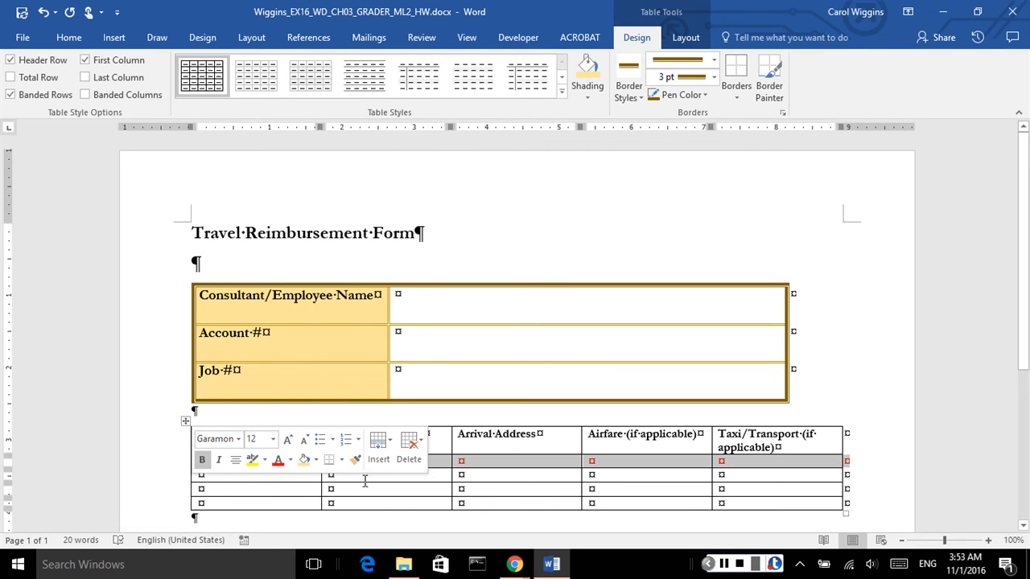
click(461, 478)
Step: Fill the red row with e.g. 1/15/2017, 601 Walnut St., Amherst NJ and 1132 Anderson Ct., Lexington KY
click(204, 461)
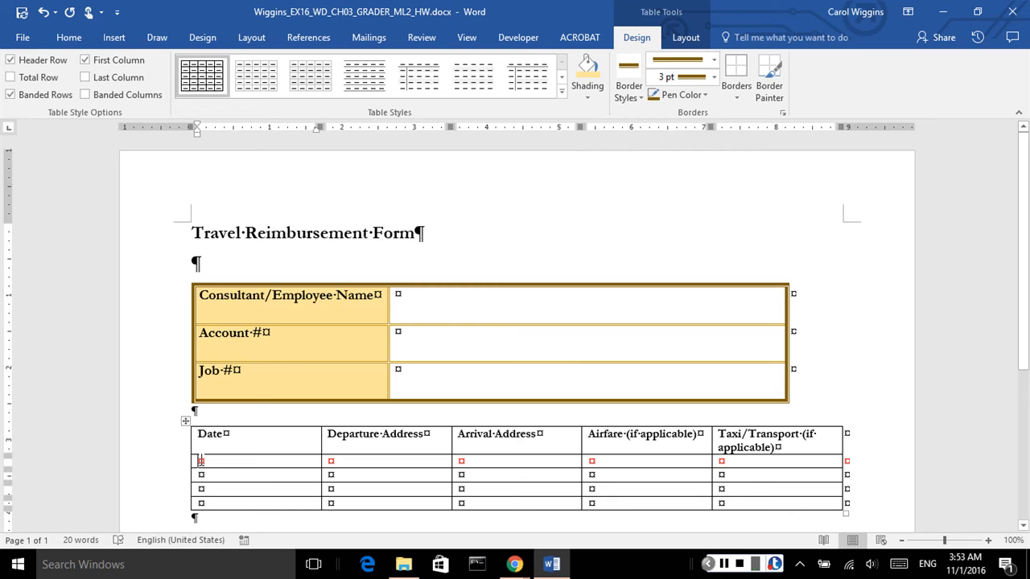
text(e.g. )
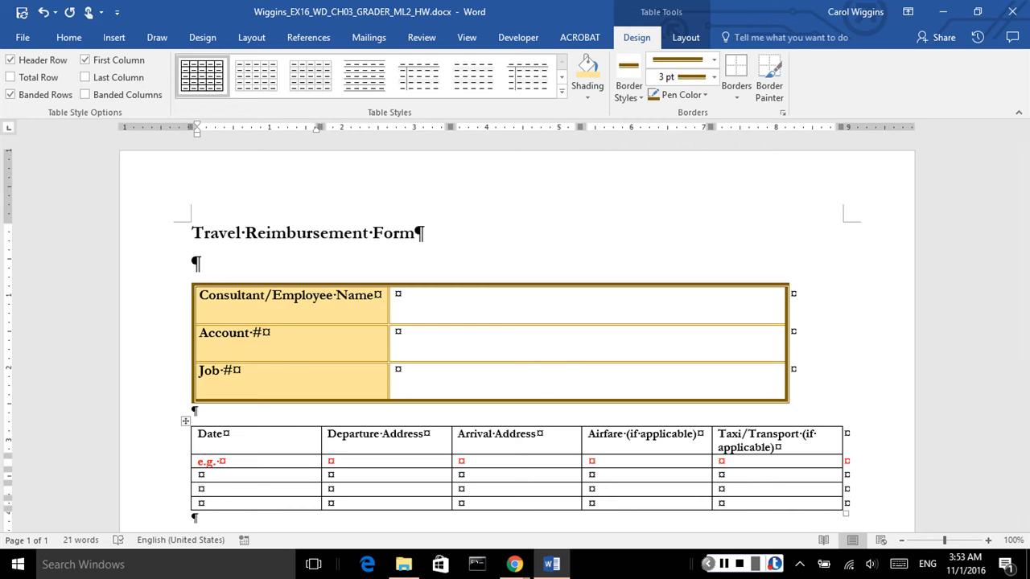
text(1/15/2017)
key(Tab)
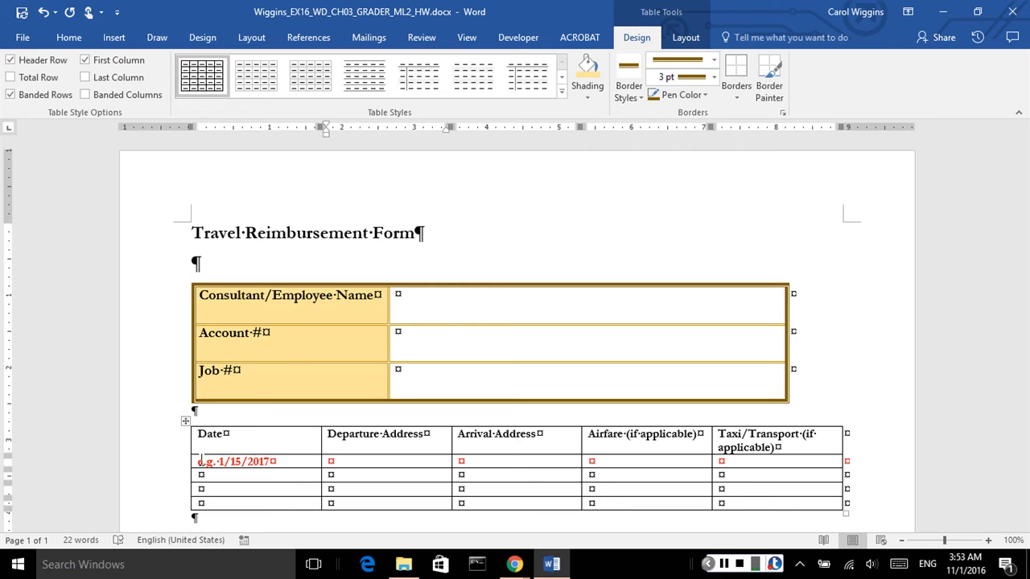
text(601 Walnut St)
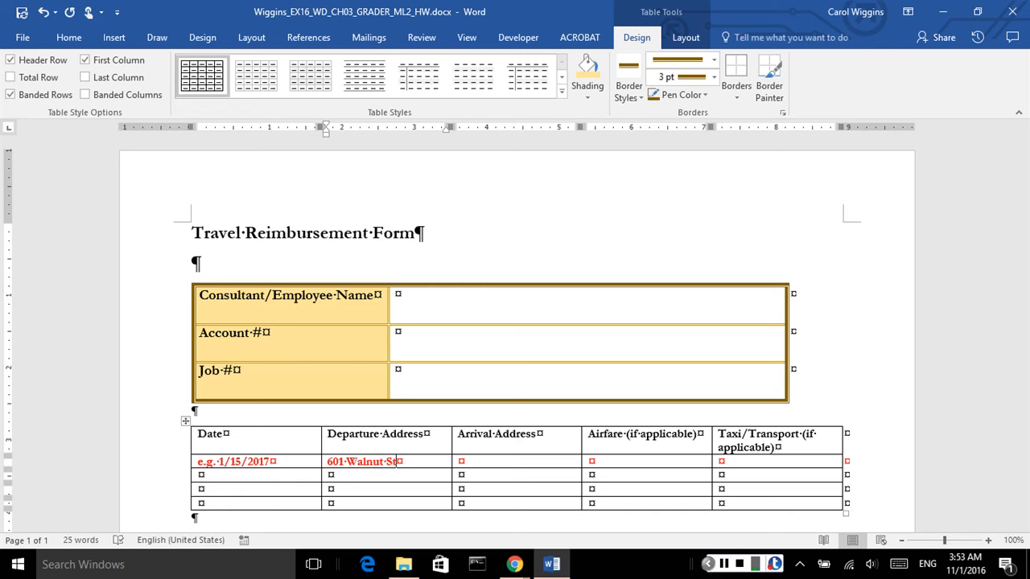
text(., Amherst H)
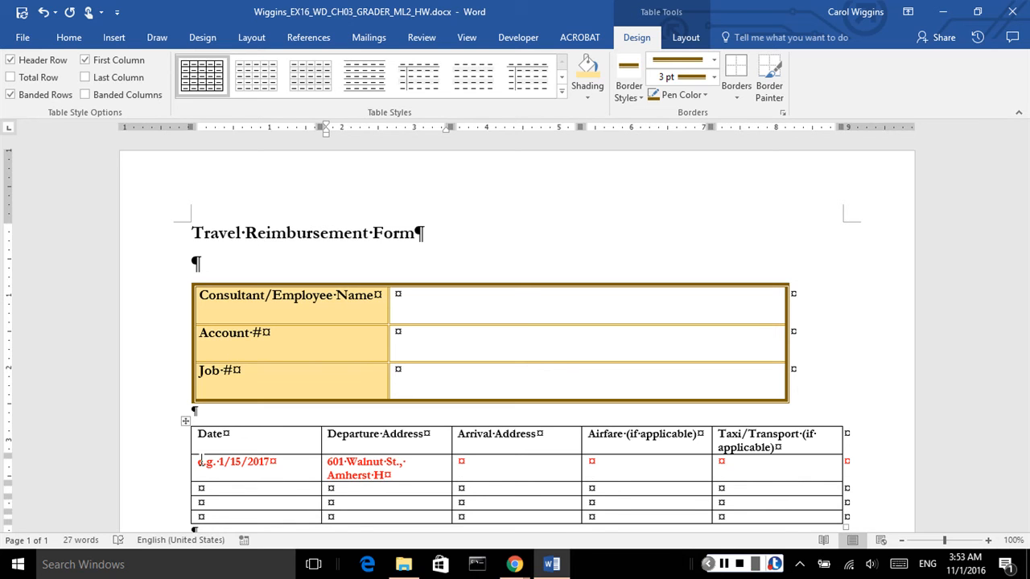
key(BackSpace)
text(NJ)
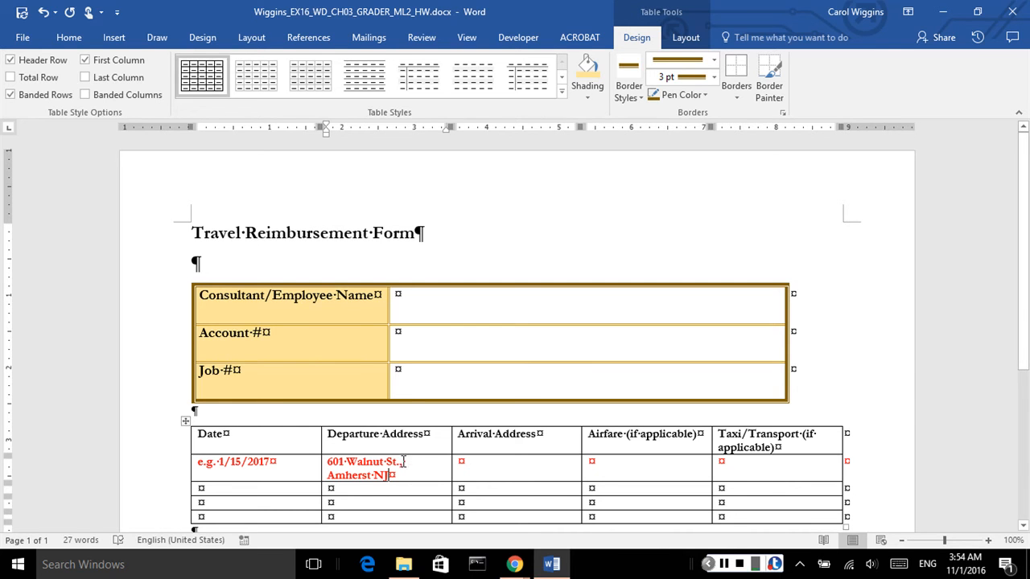
click(466, 465)
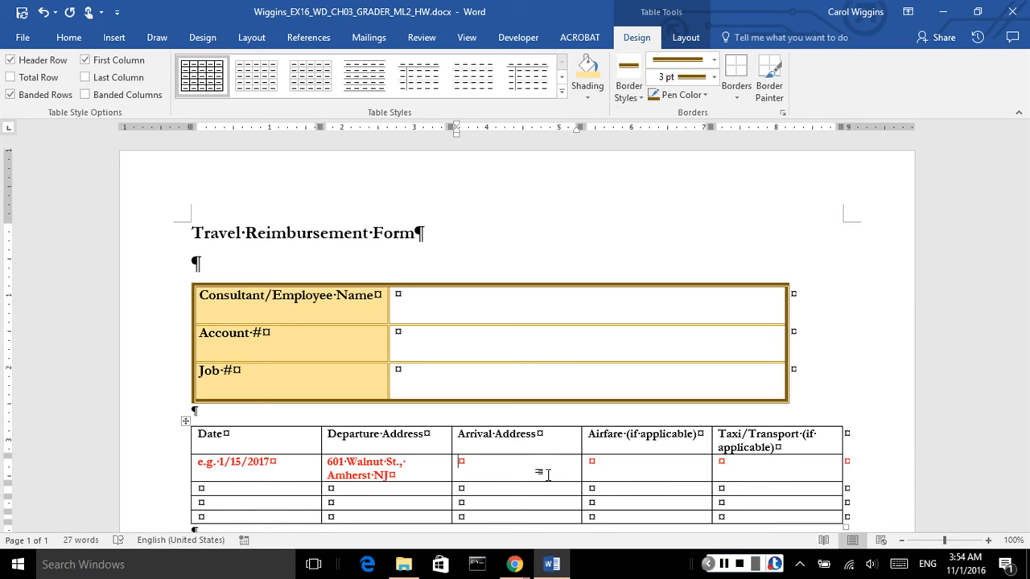
text(1132 Anderson Ct., )
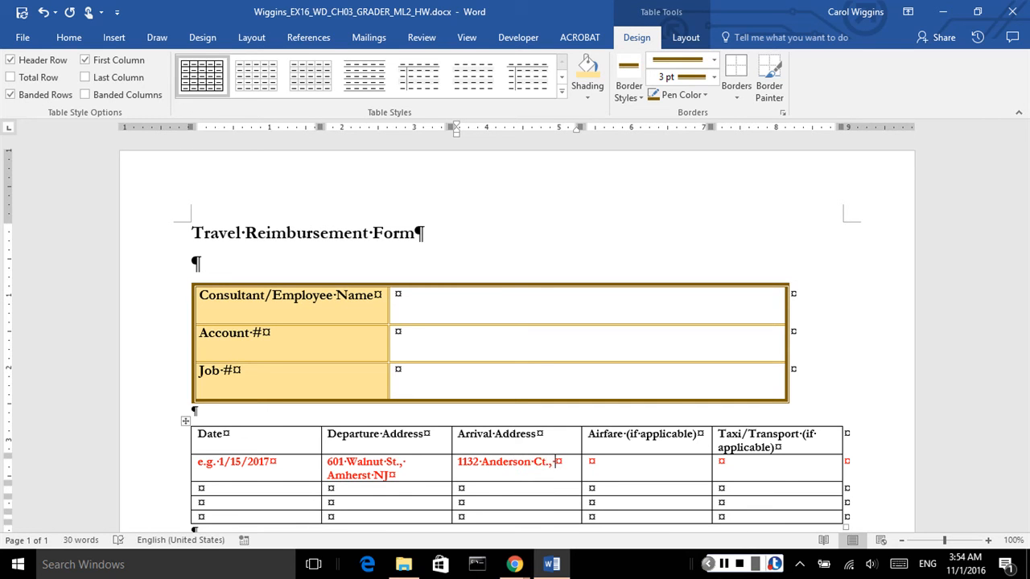
text(Lexington )
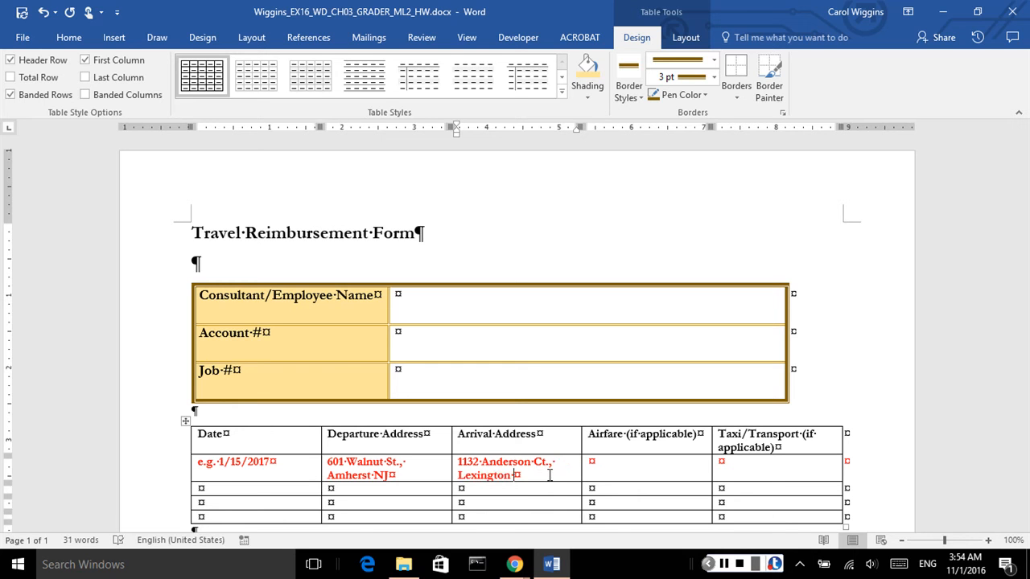
text(KY)
key(Tab)
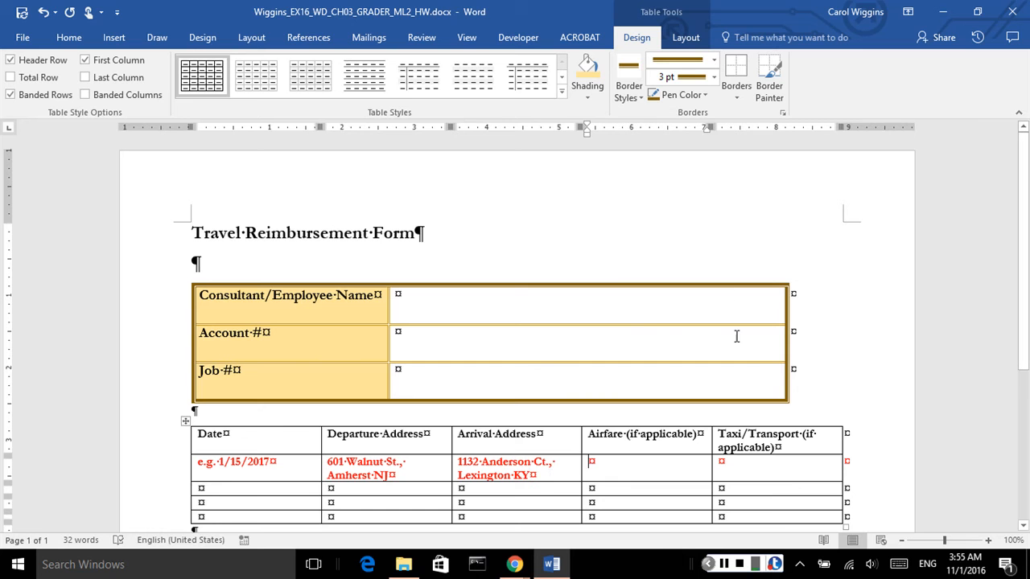
scroll(650, 322, down, 3)
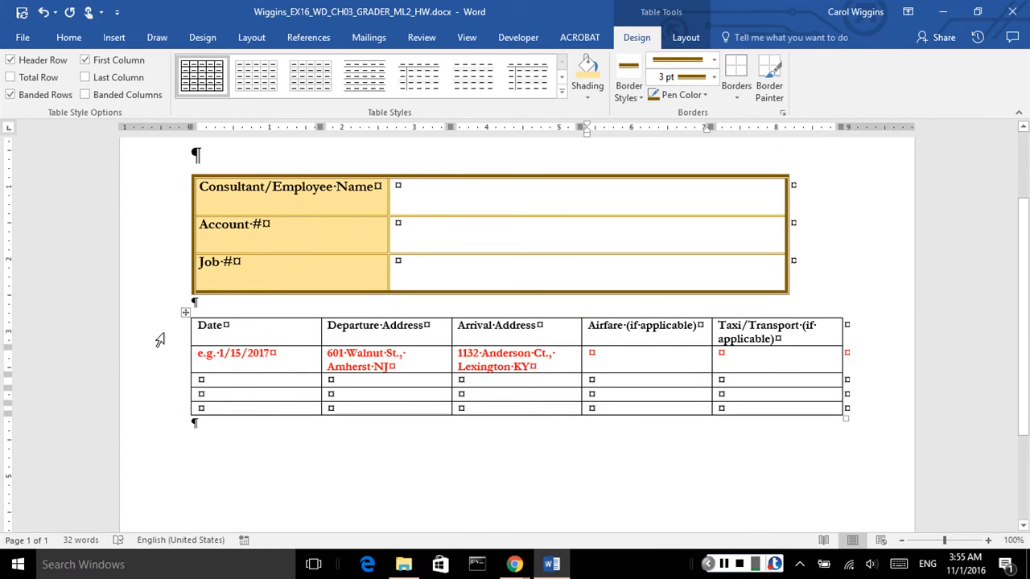
Step: AutoFit the lower table's columns to their contents
click(185, 312)
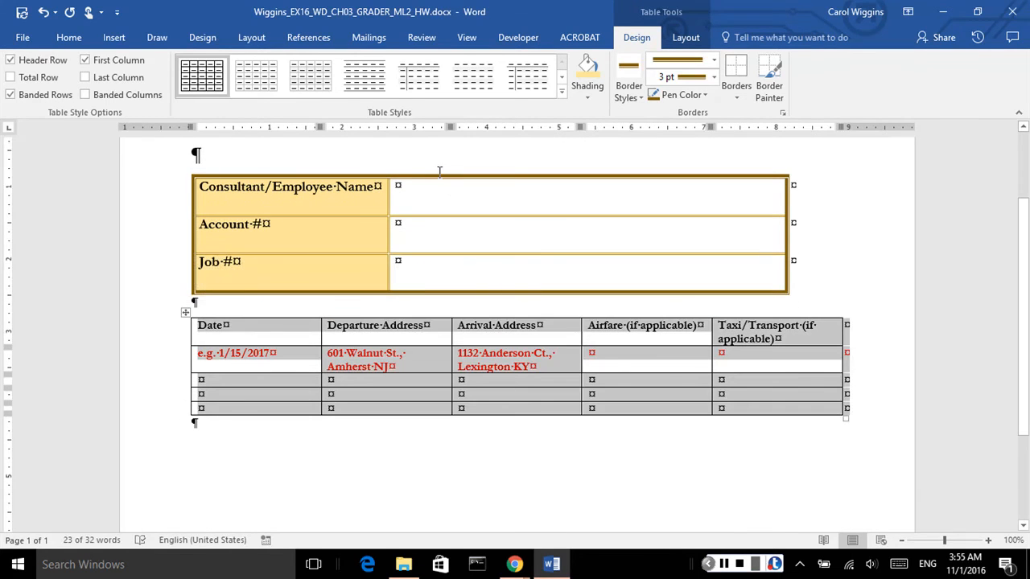
click(685, 37)
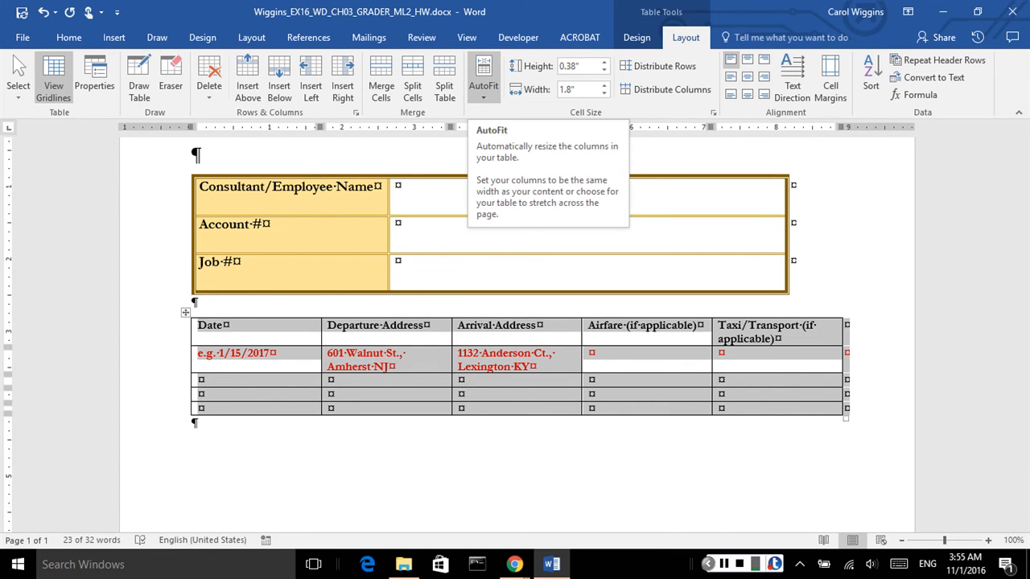
click(482, 90)
click(525, 113)
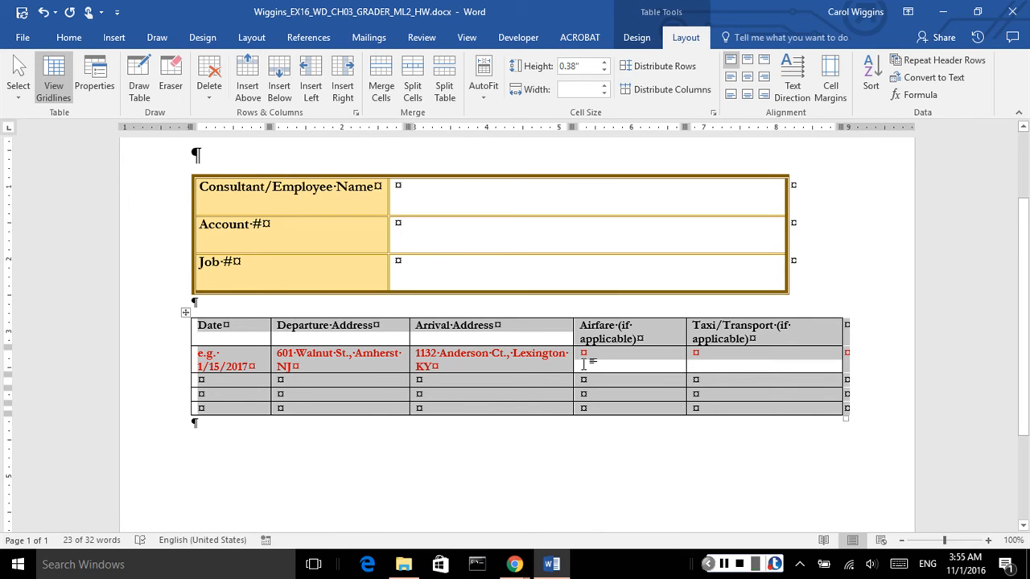
Step: Set the Taxi/Transport column width to 1.5"
click(746, 313)
click(746, 314)
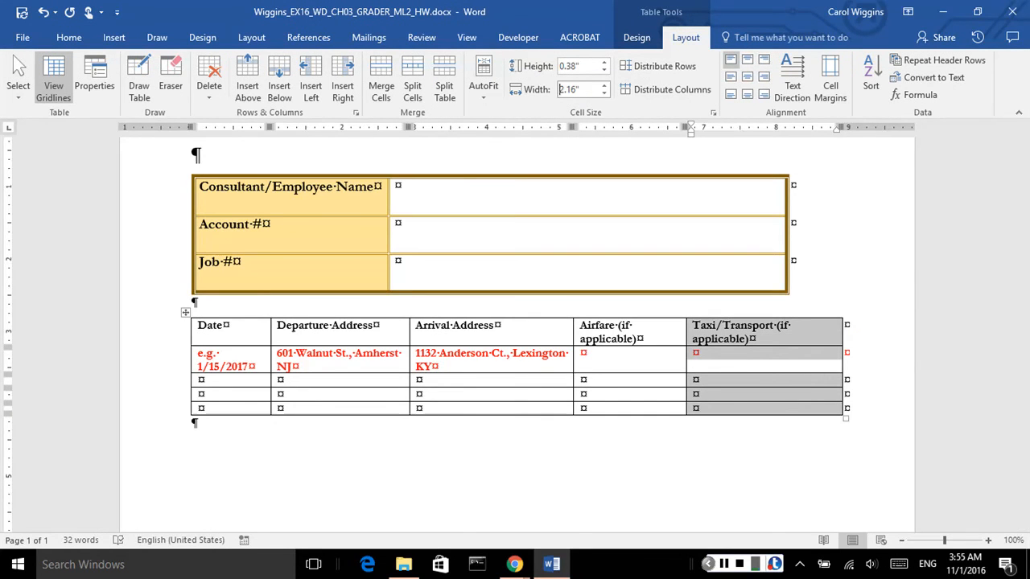
click(590, 89)
text(1.5)
key(Return)
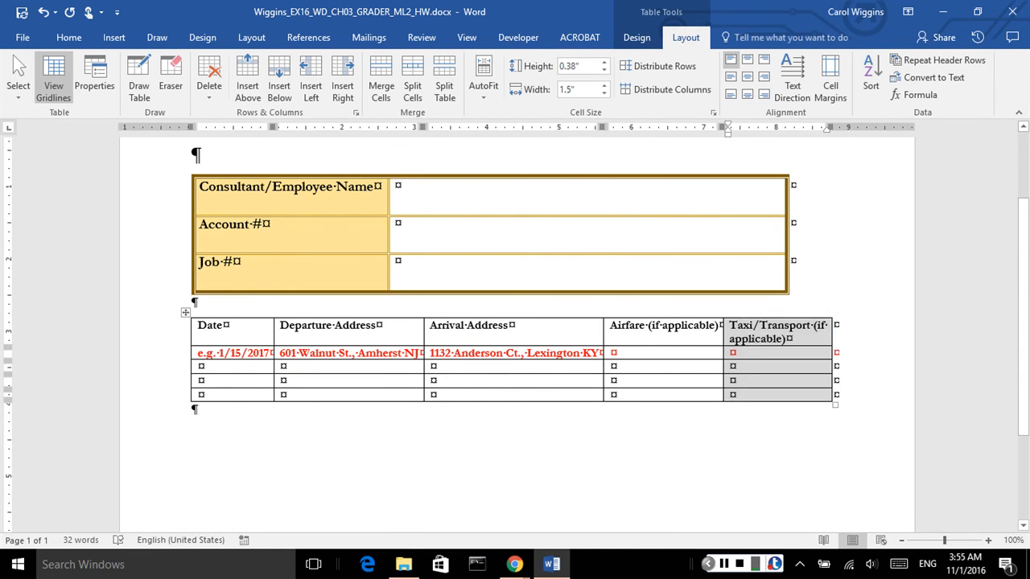
Step: Add an empty column to the right of Taxi/Transport (if applicable)
click(832, 312)
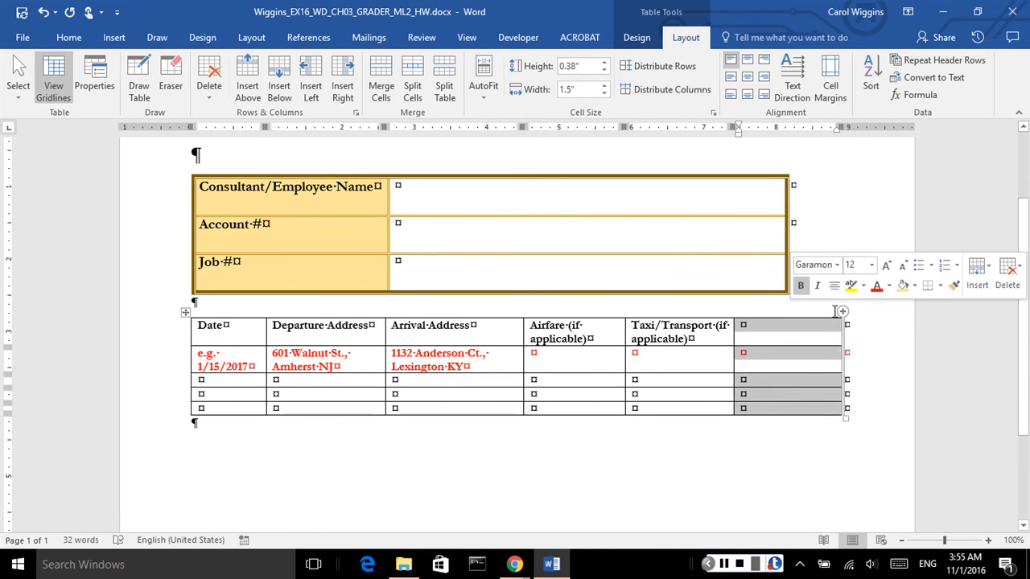
mouse_move(841, 312)
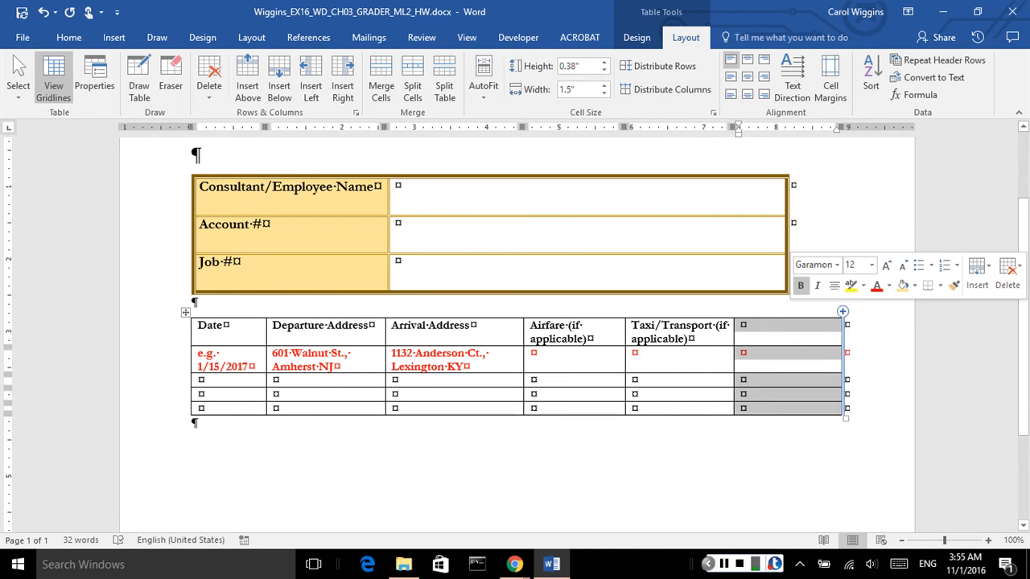
click(749, 326)
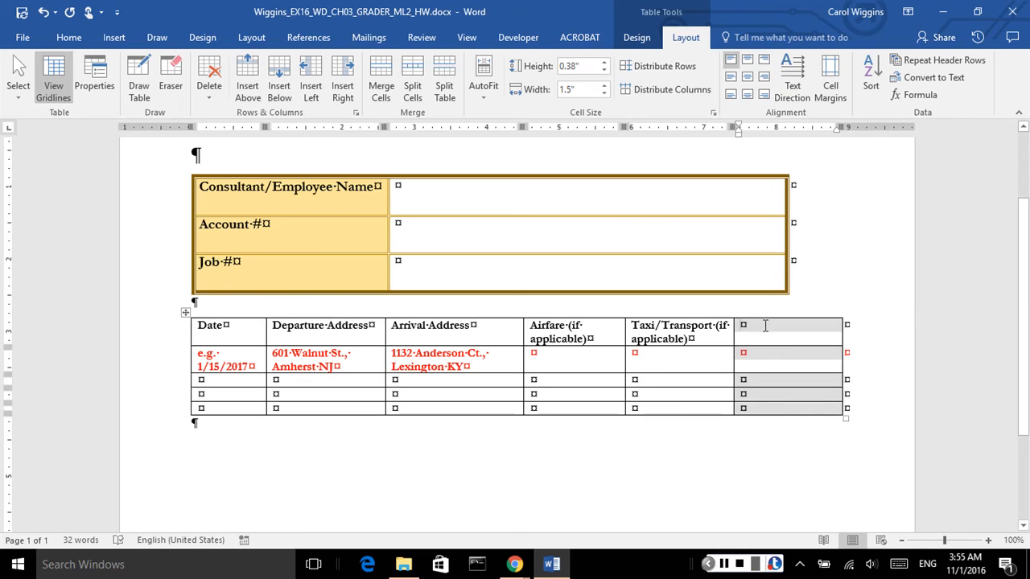
Step: Type 'Hotel (if applicable)' as the new sixth column's header
text(H)
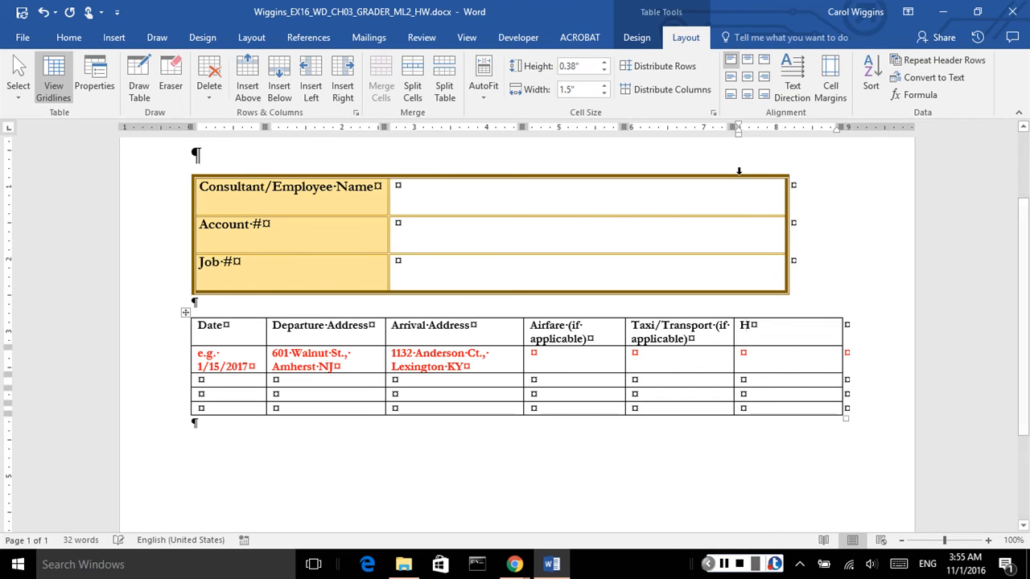
text(otel (if)
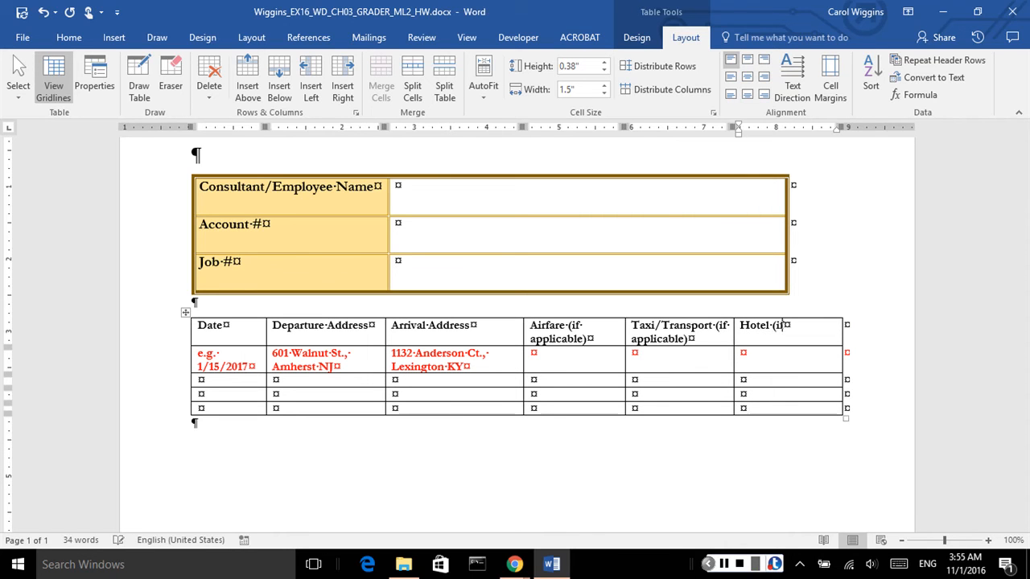
text( applicable))
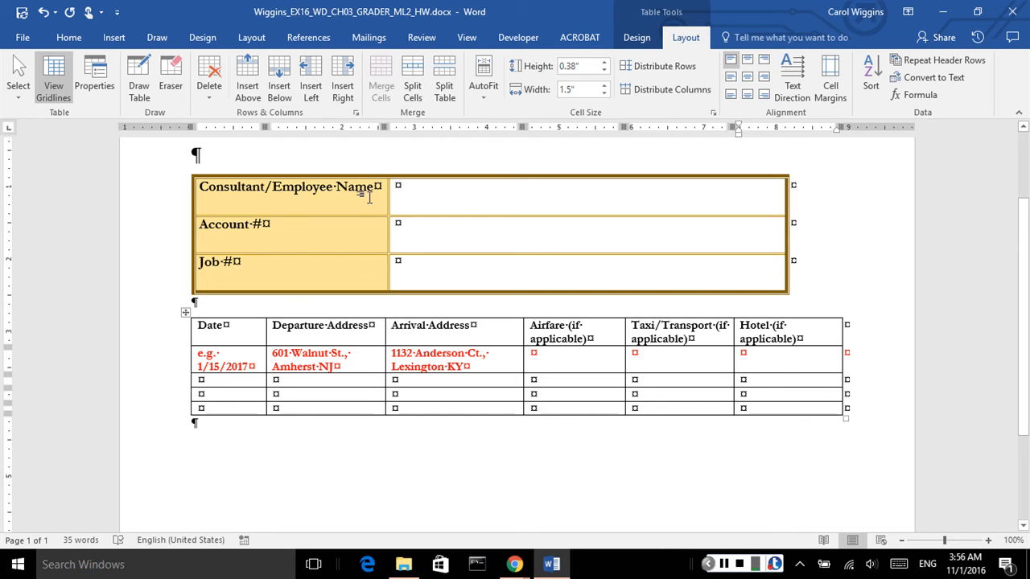
Step: Add two new rows to the bottom of the expense table
click(159, 412)
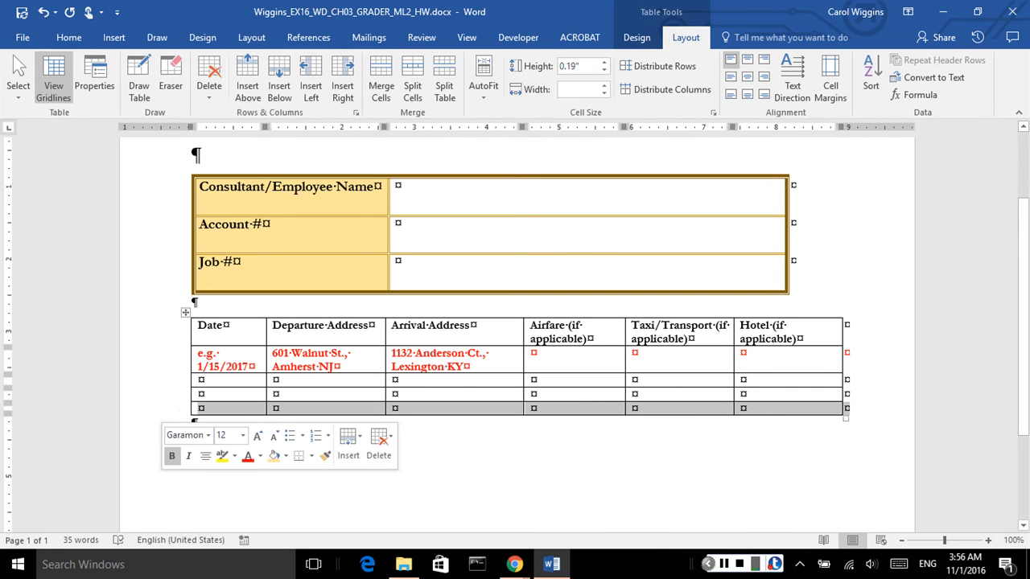
mouse_move(184, 416)
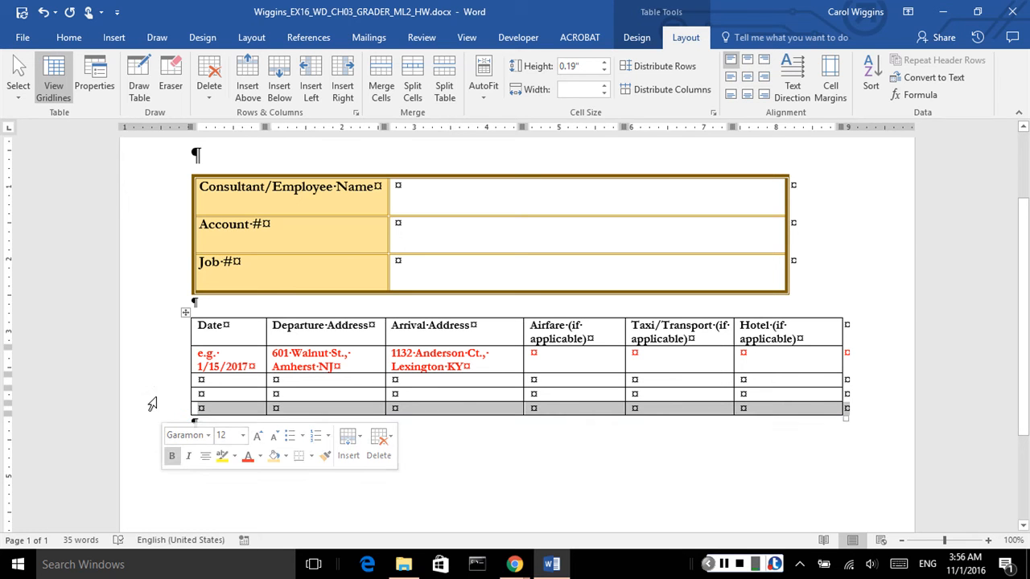
click(208, 441)
mouse_move(184, 416)
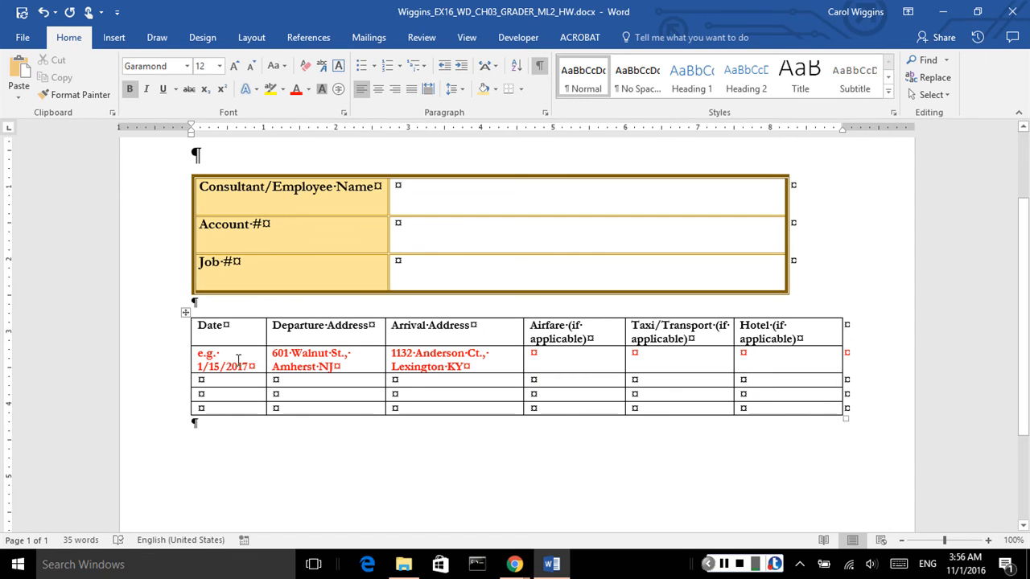
click(185, 416)
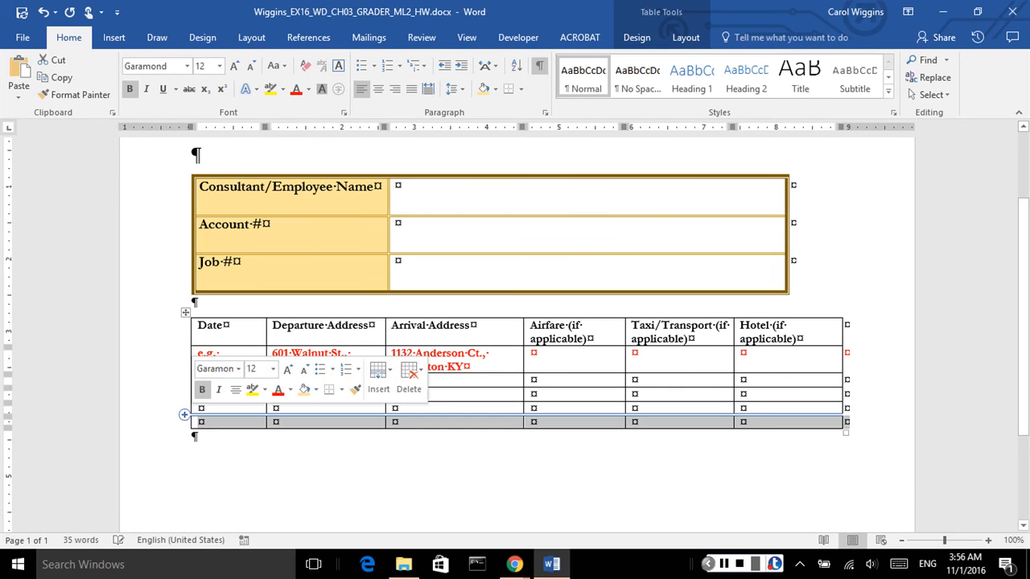
click(185, 415)
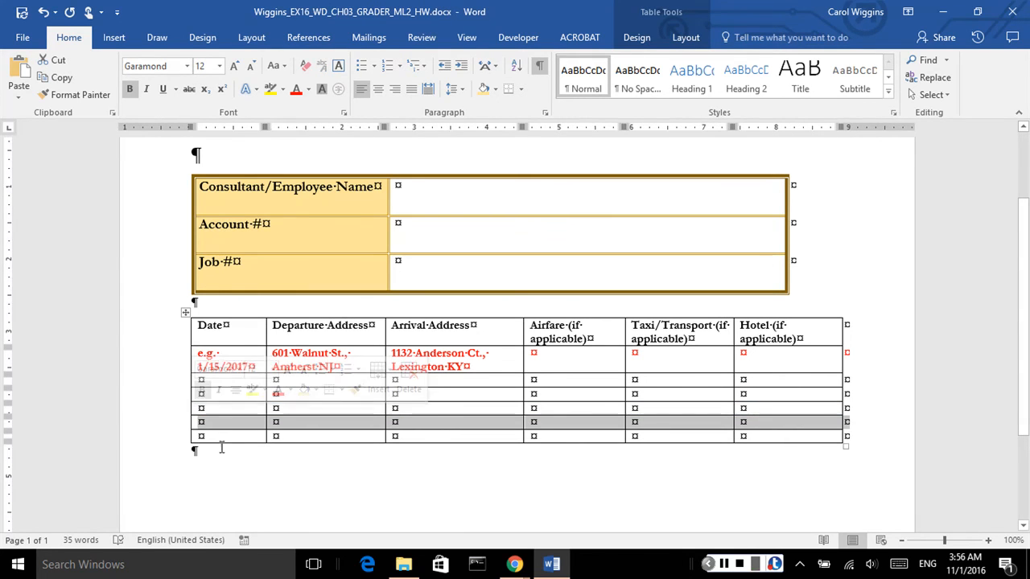
Step: Label the first cell of the last row 'Total'
click(201, 436)
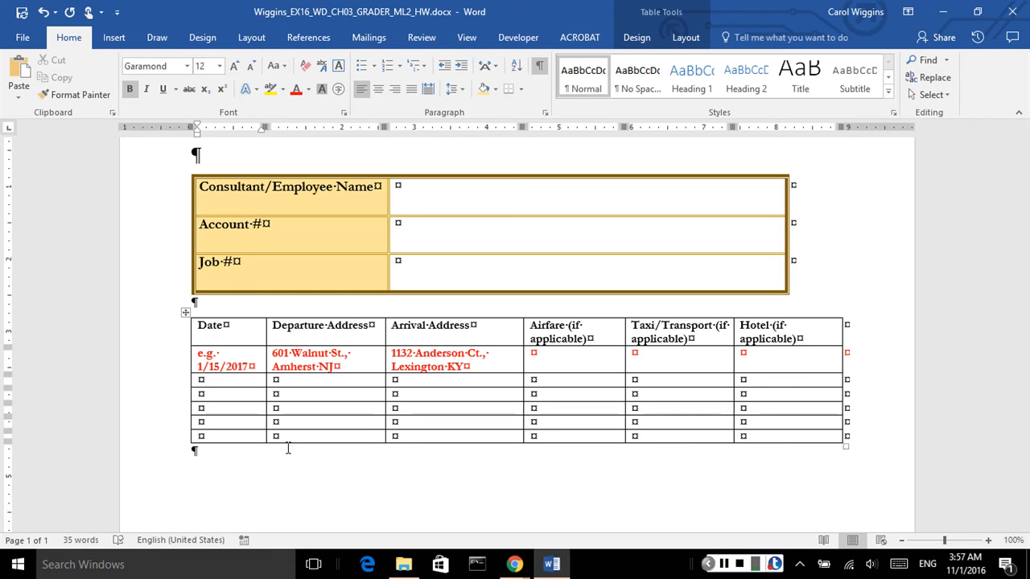
text(Total)
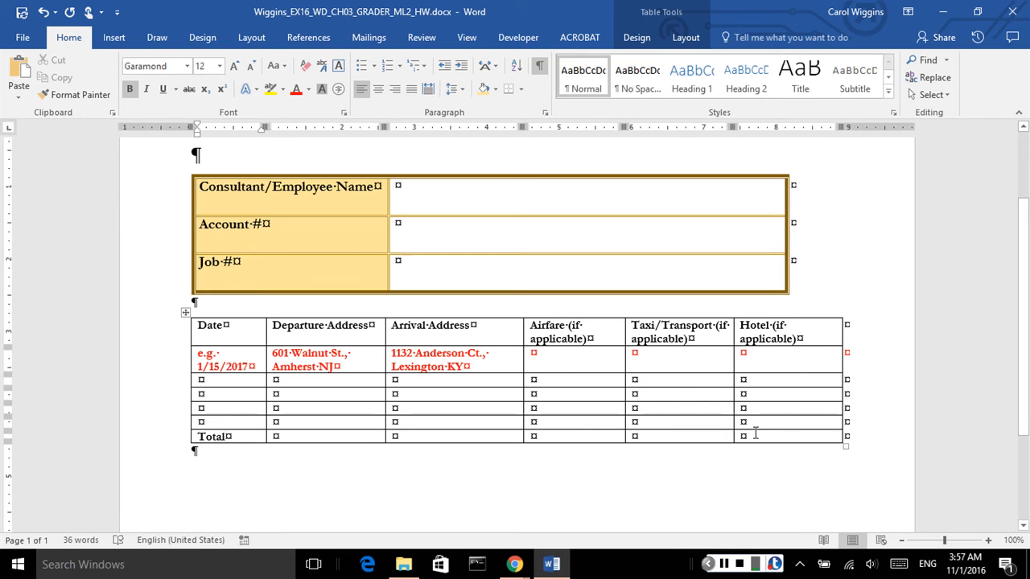
click(537, 435)
Step: Give the Airfare Total cell an =SUM(ABOVE) formula in $#,##0.00;($#,##0.00) format
click(685, 37)
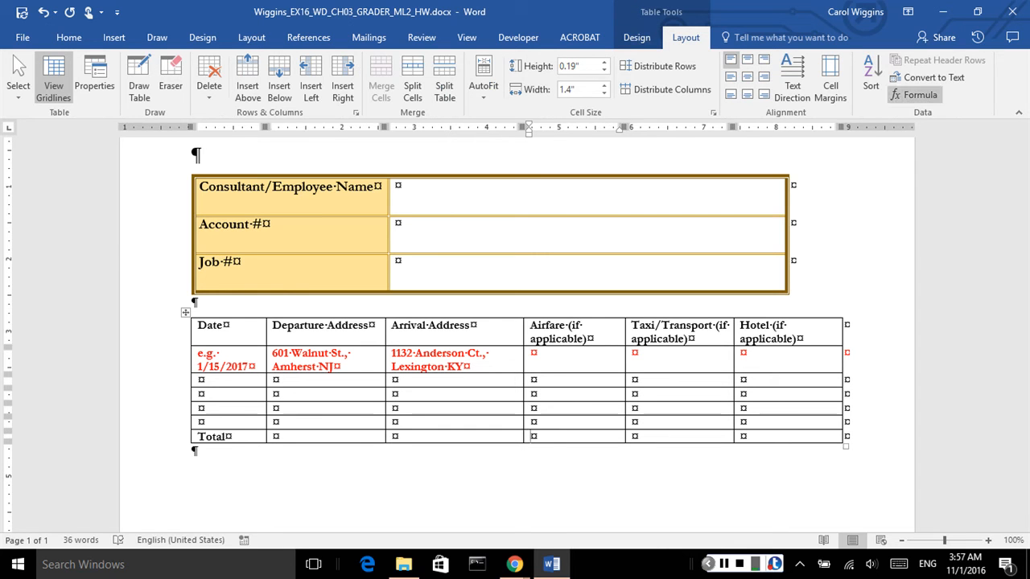
click(909, 95)
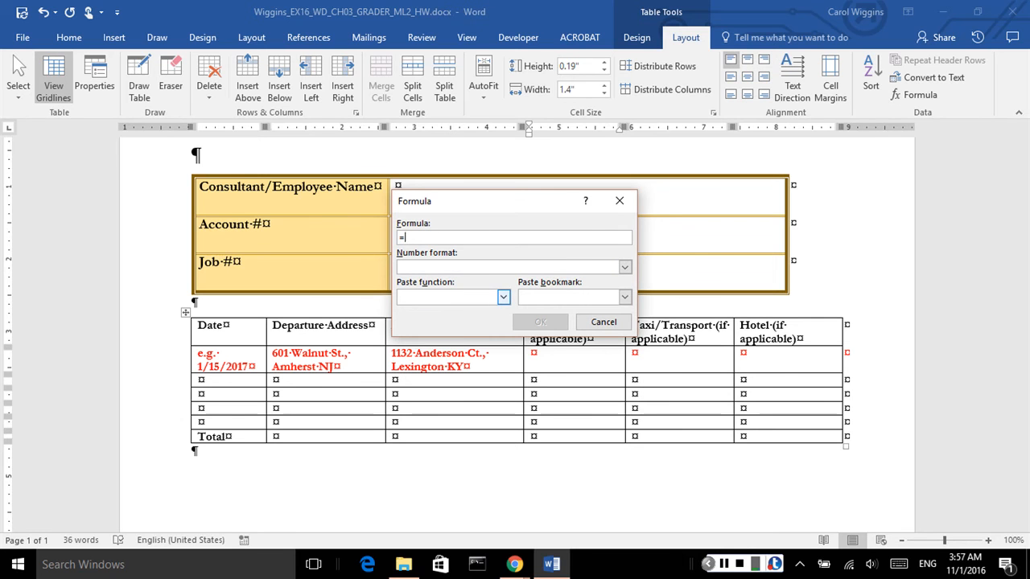
click(503, 297)
scroll(447, 360, down, 3)
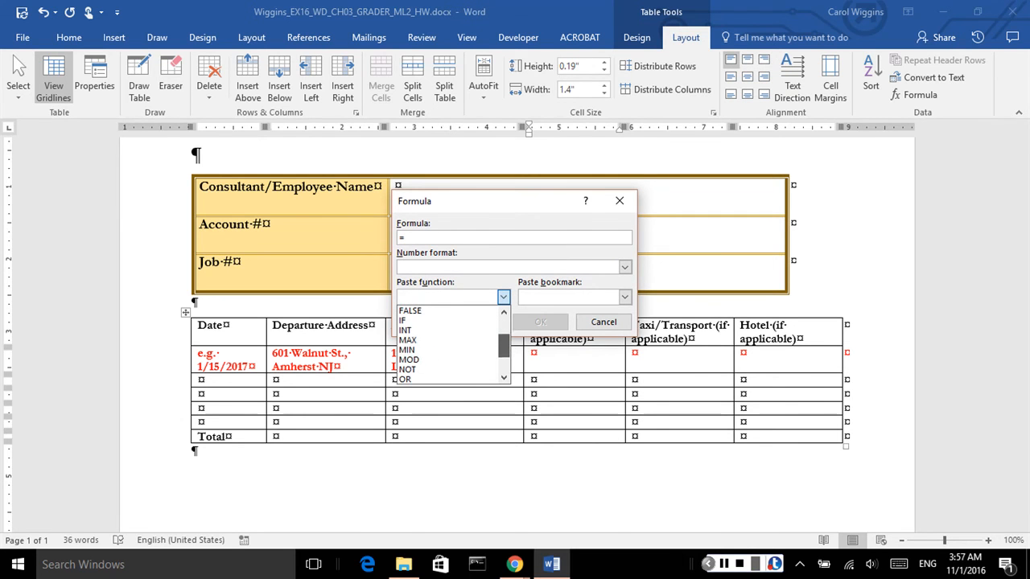
click(410, 369)
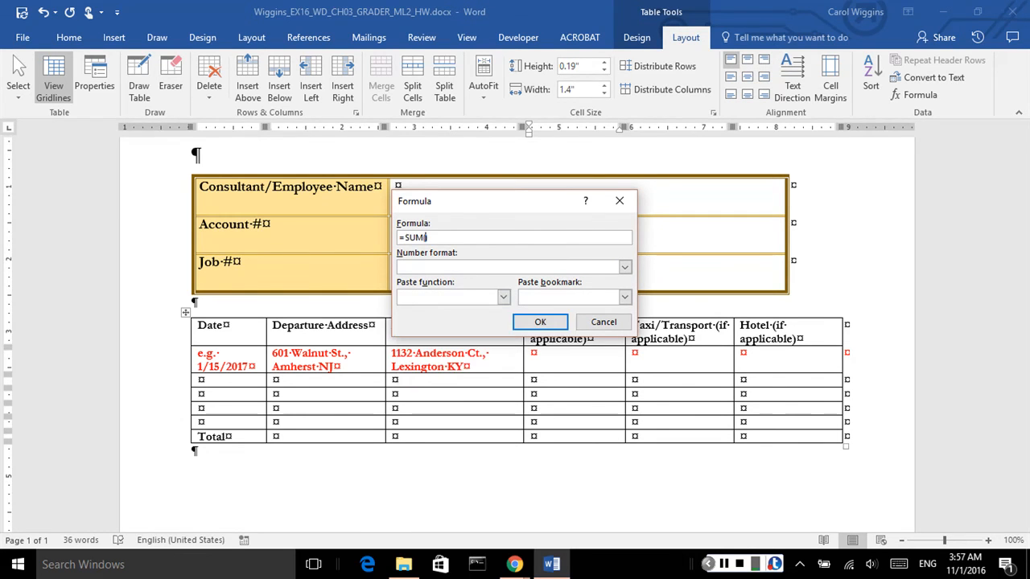
text(ABOVE)
click(624, 266)
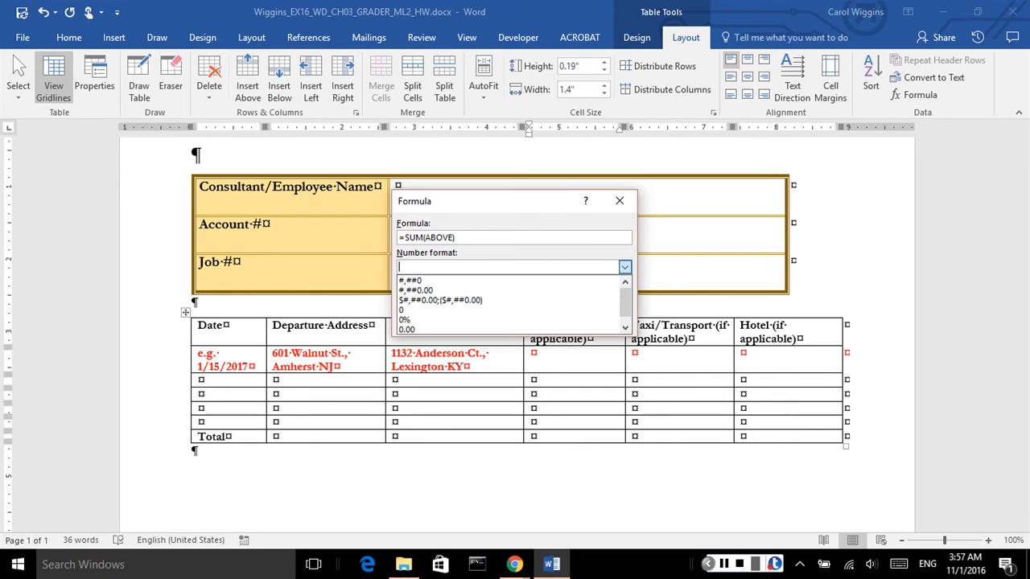
click(440, 299)
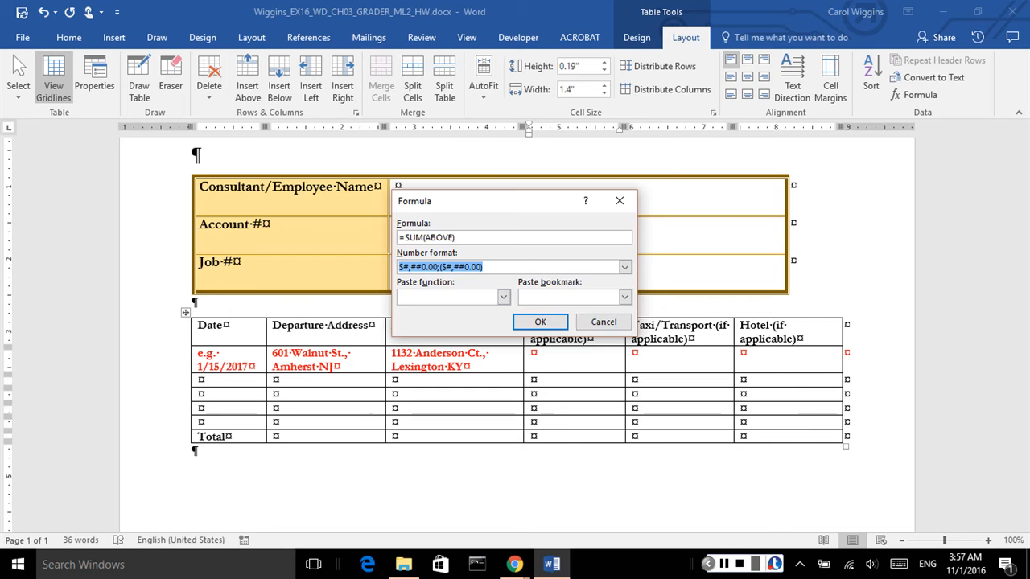
click(540, 322)
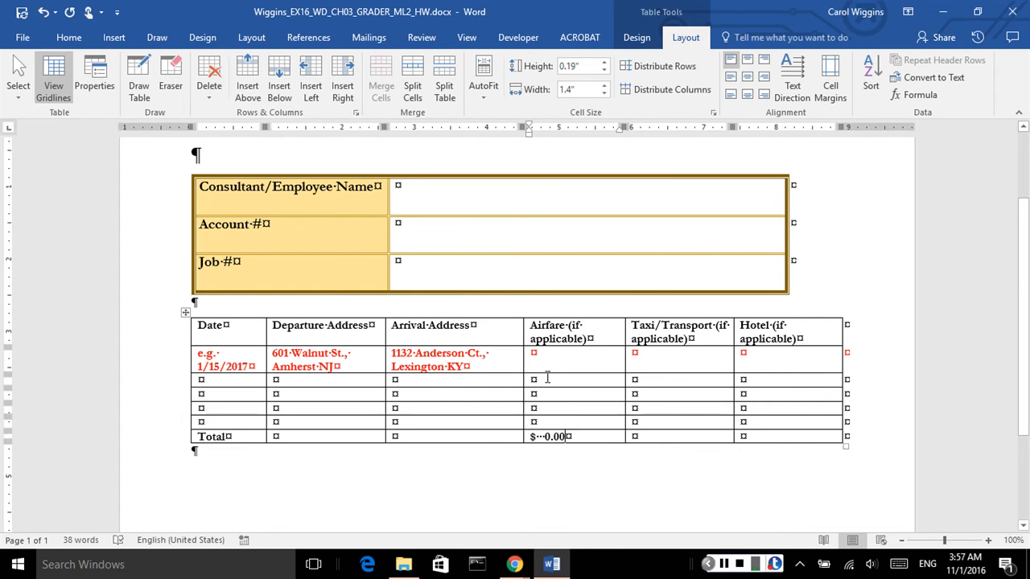
Step: Give the Taxi/Transport Total cell an =SUM(ABOVE) formula in dollar format
click(636, 436)
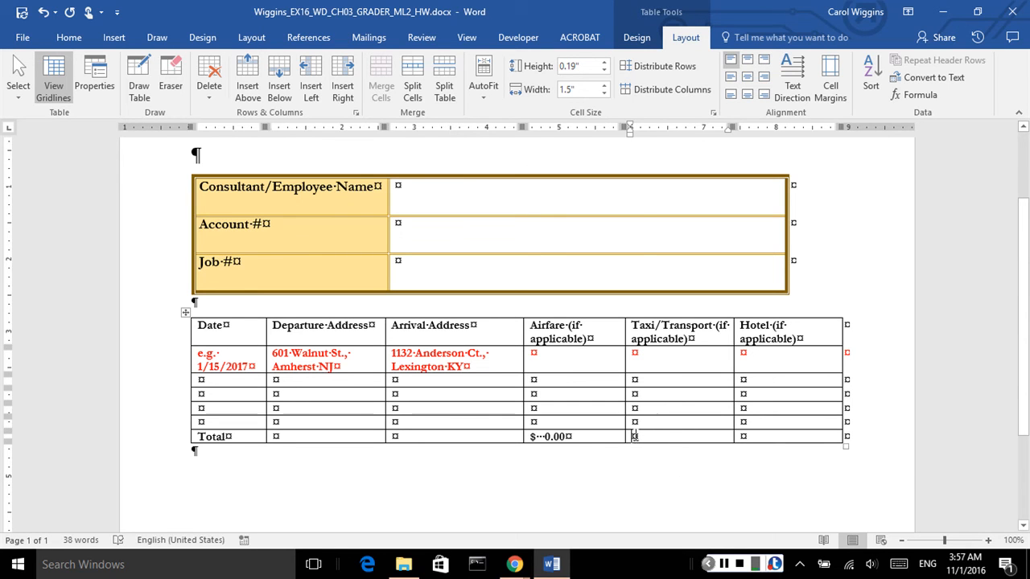
click(914, 94)
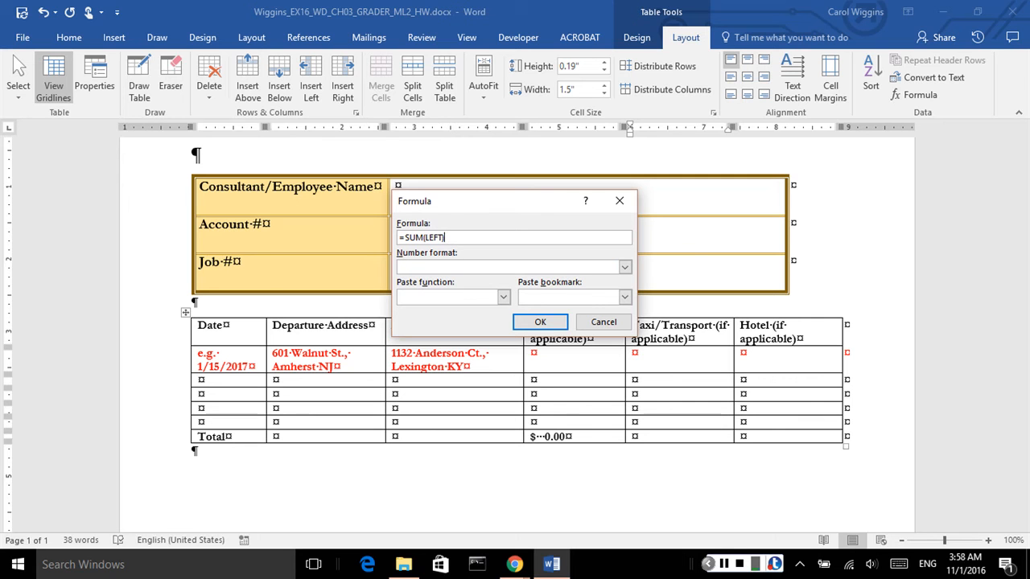
key(BackSpace)
key(BackSpace)
key(BackSpace)
key(BackSpace)
key(BackSpace)
text(ABOVE))
click(624, 266)
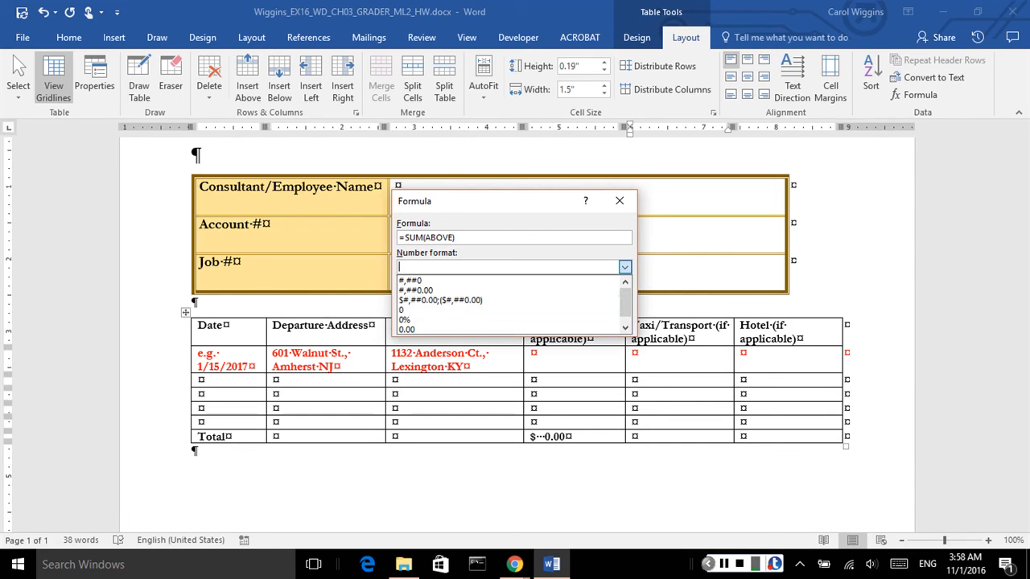
click(440, 299)
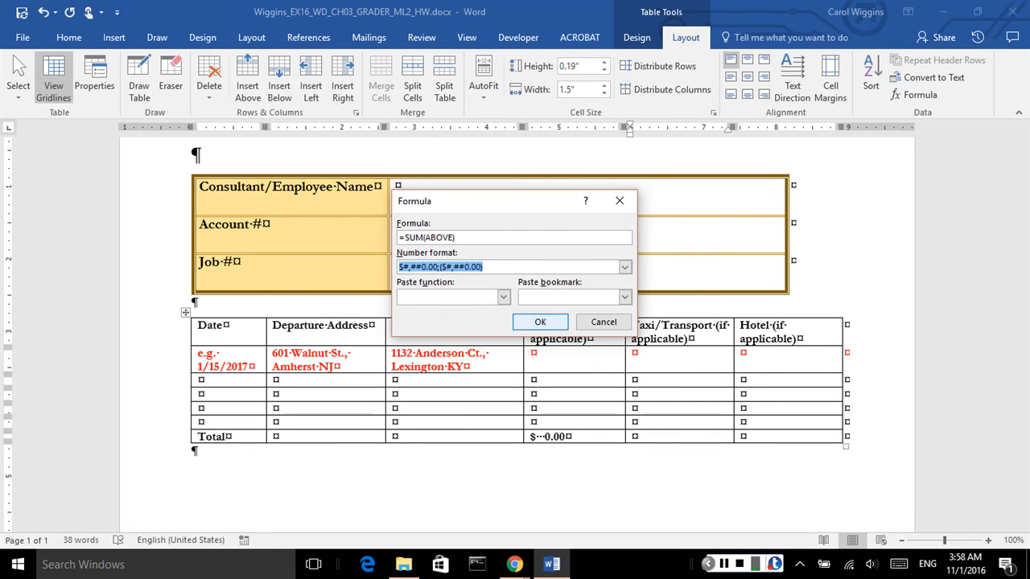
click(540, 322)
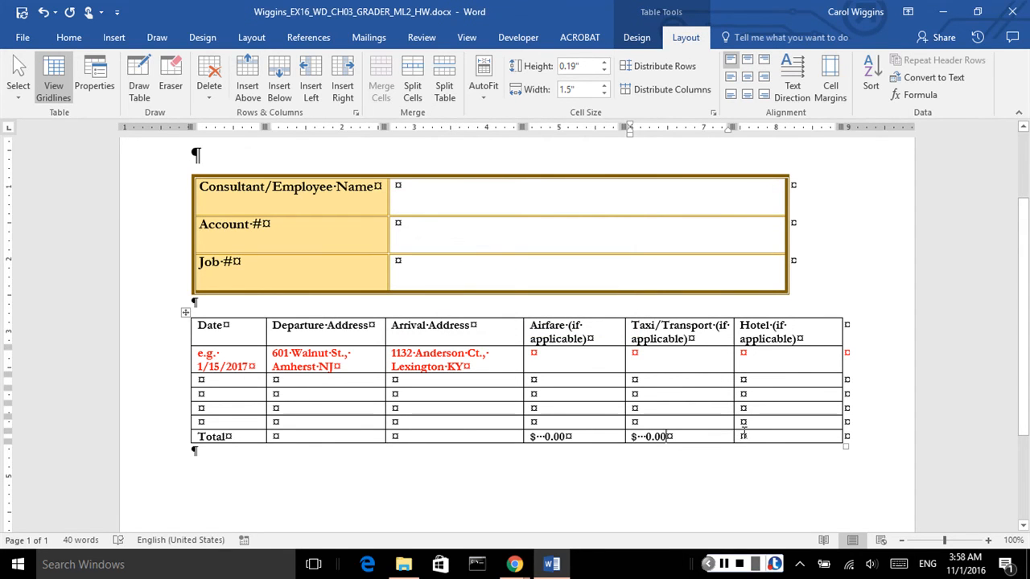
Step: Give the Hotel Total cell an =SUM(ABOVE) formula in $#,##0.00;($#,##0.00) format
click(778, 441)
click(919, 94)
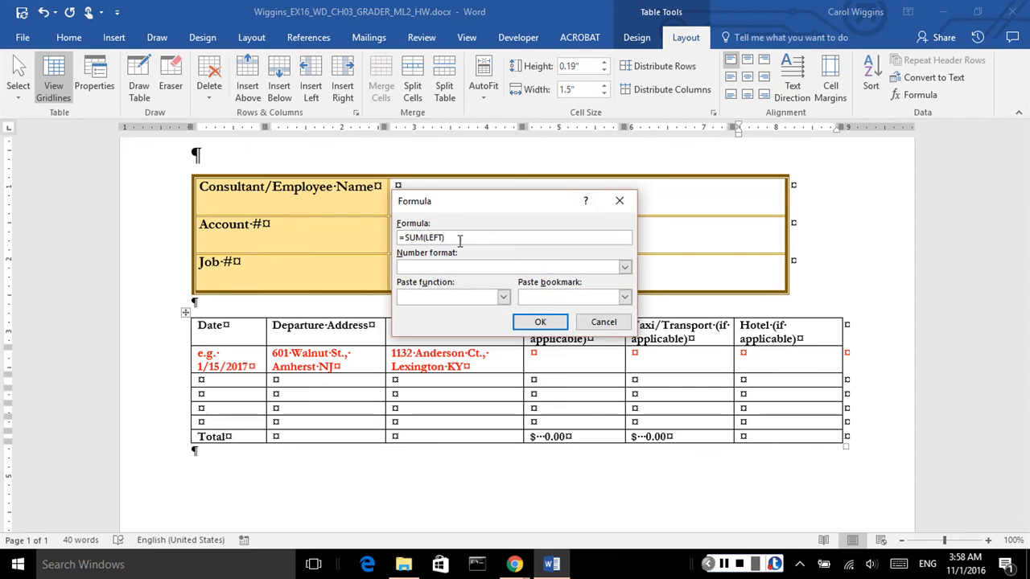
key(BackSpace)
key(BackSpace)
key(BackSpace)
key(BackSpace)
key(BackSpace)
text(ABOVE))
click(625, 266)
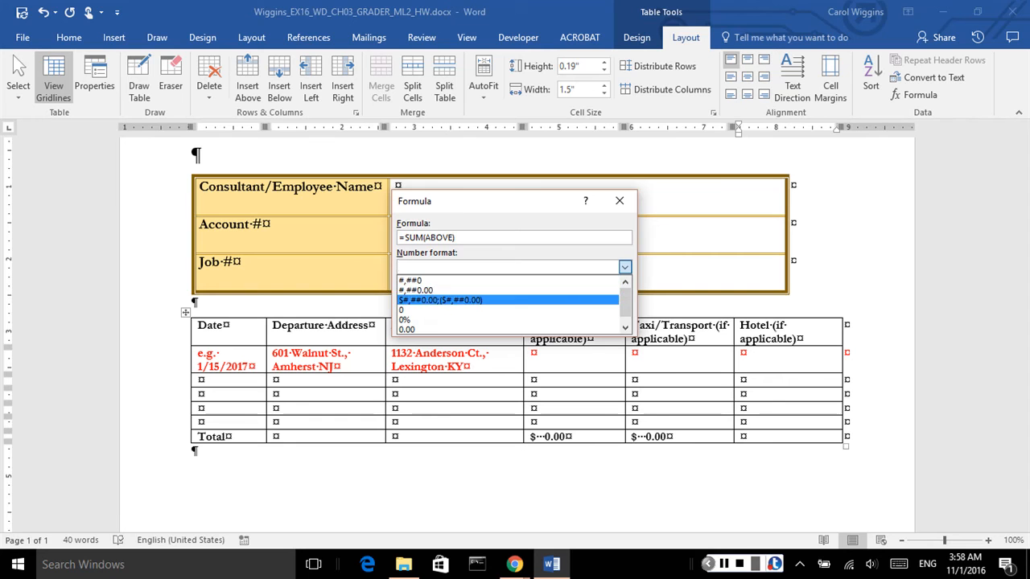
click(612, 298)
click(539, 322)
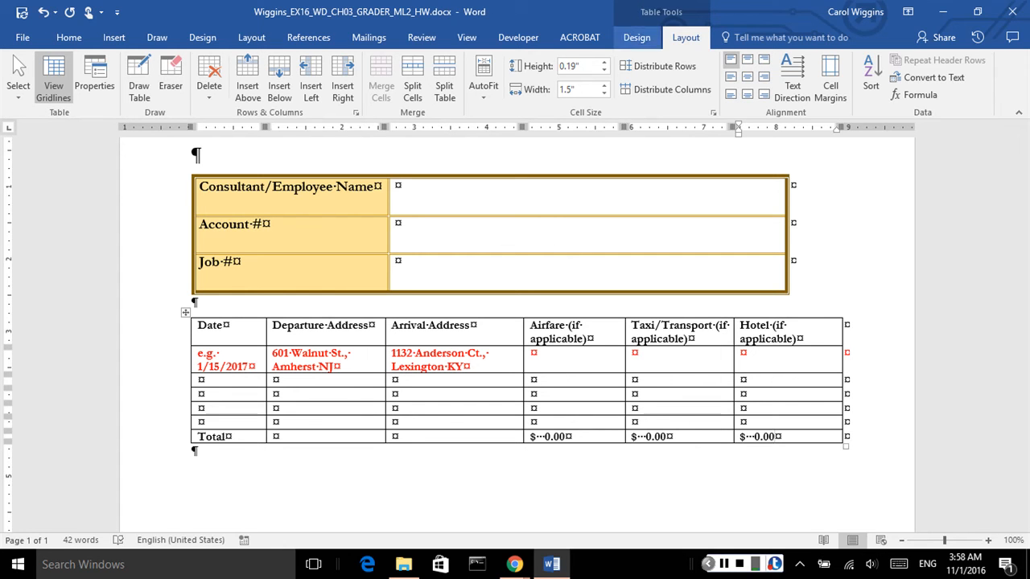
Step: Apply the Grid Table 1 Light - Accent 4 style to the expense table
click(636, 37)
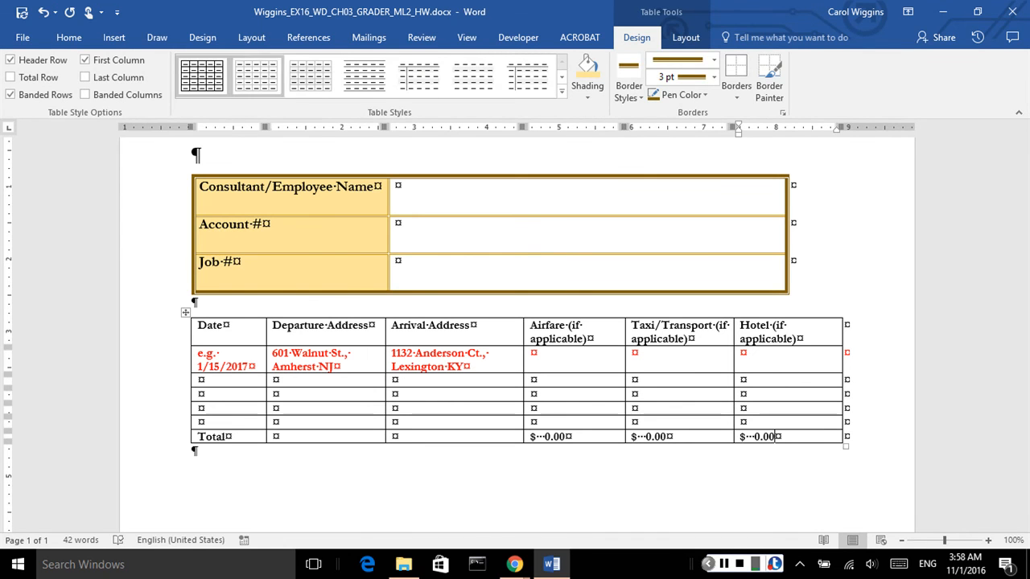
click(562, 90)
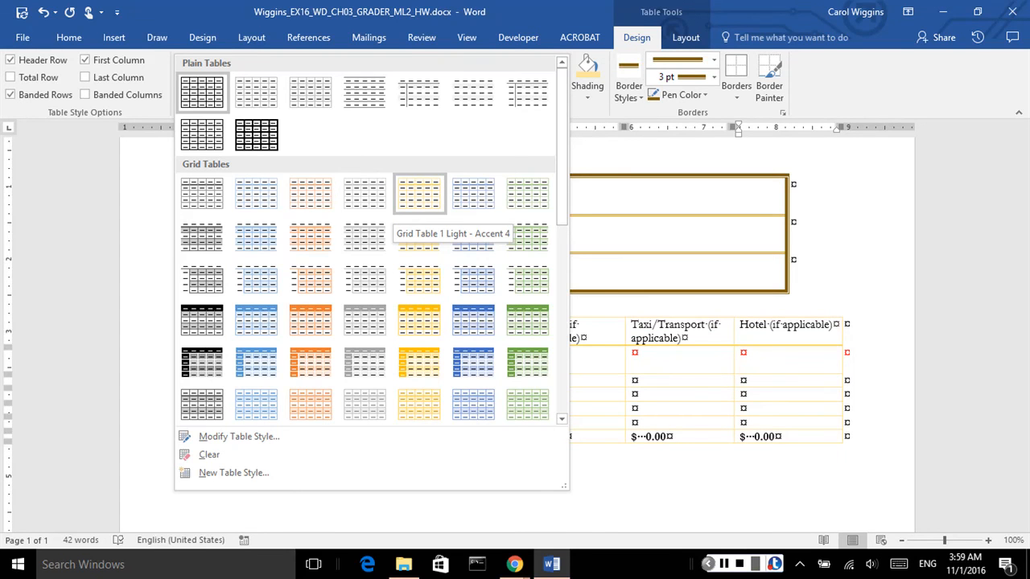
click(425, 193)
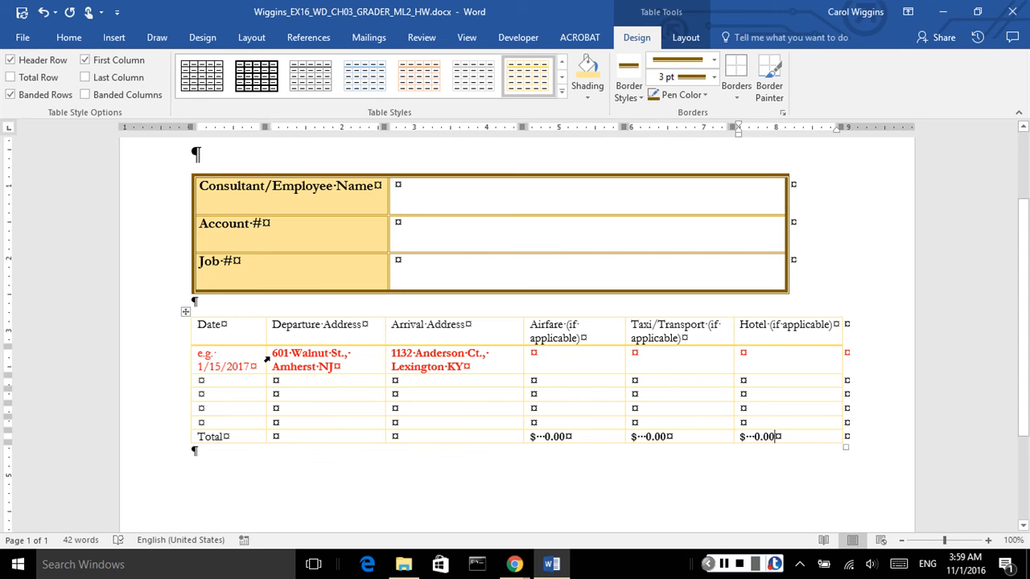
click(140, 338)
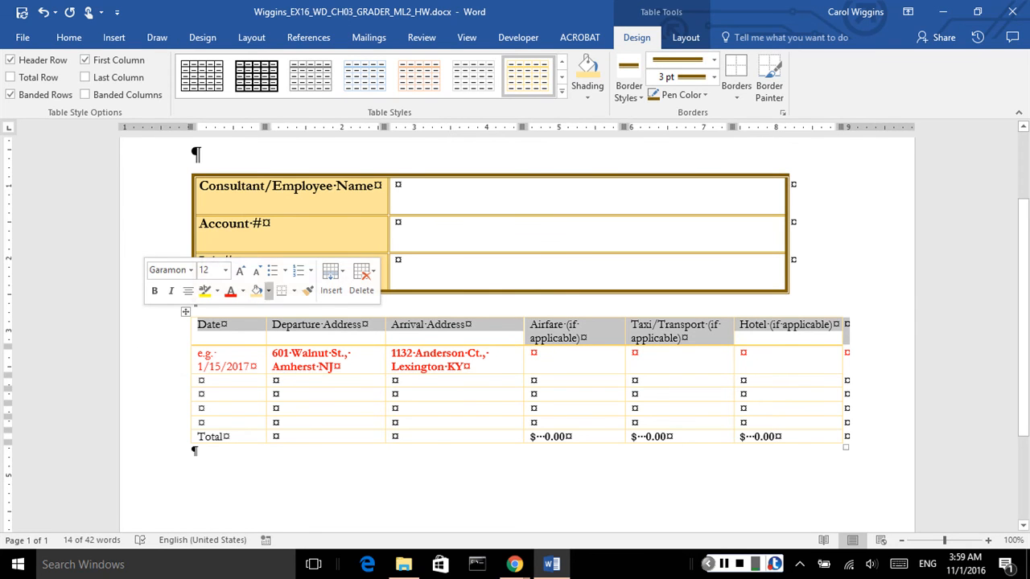
Step: Shade the header row light gold and save the document
click(587, 92)
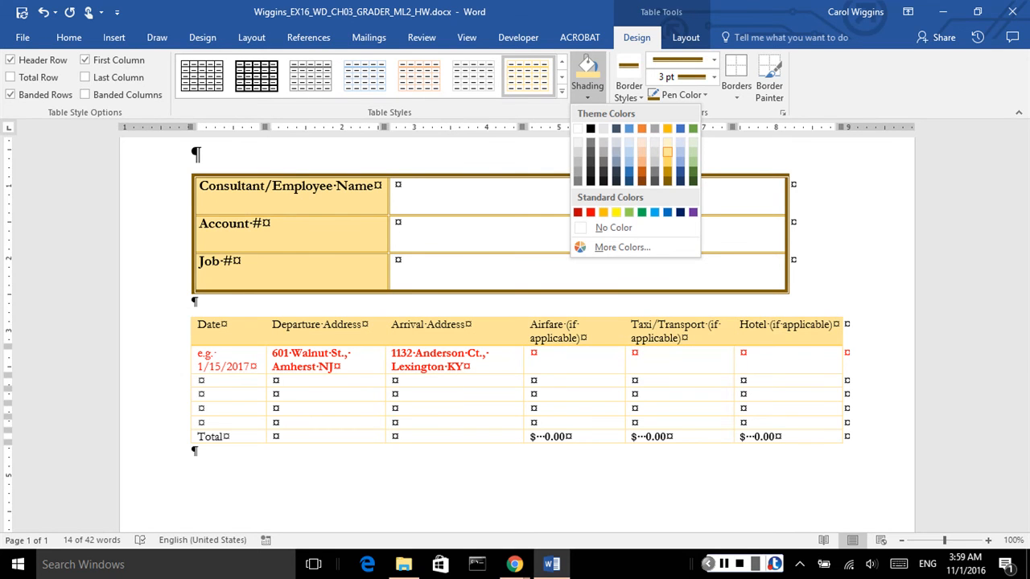
click(667, 152)
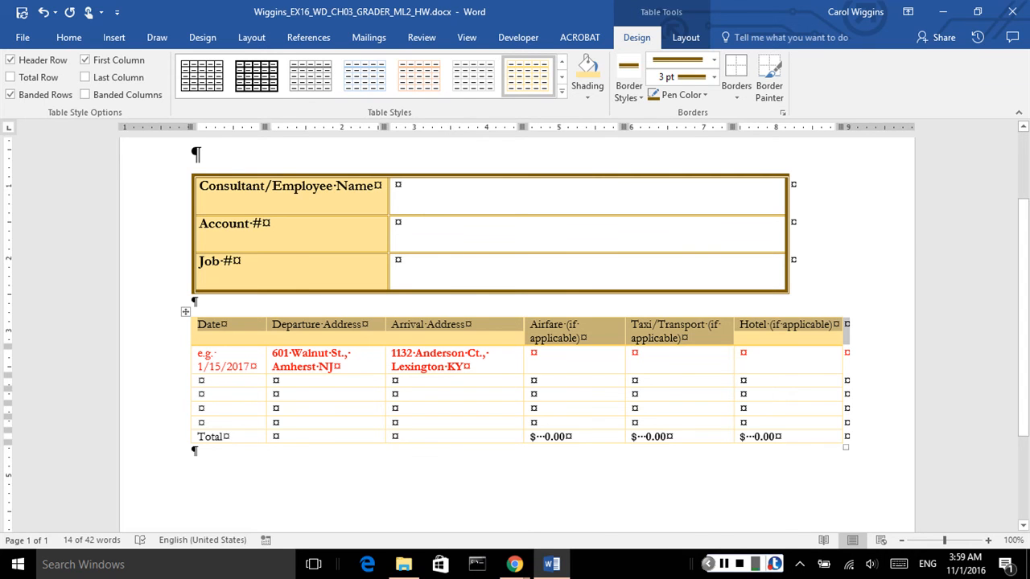
key(ctrl+s)
Step: Centre the header row's headings and turn off First Column style formatting
click(685, 37)
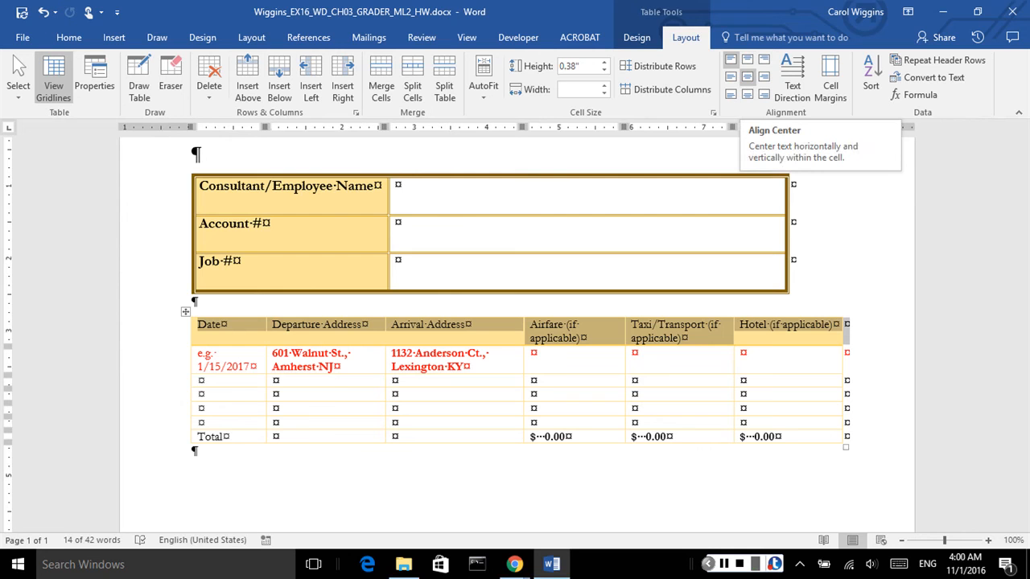
click(747, 76)
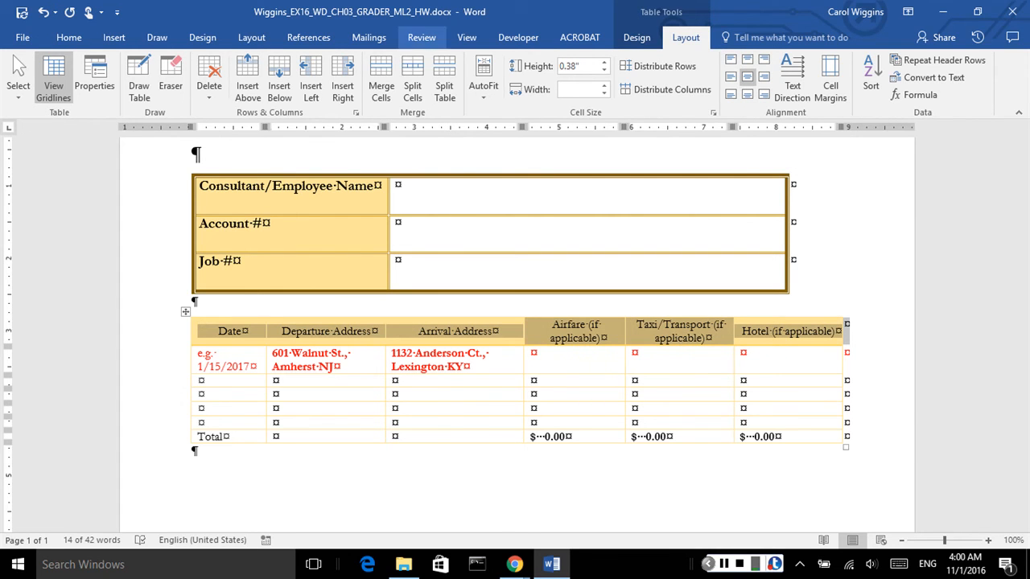
click(637, 37)
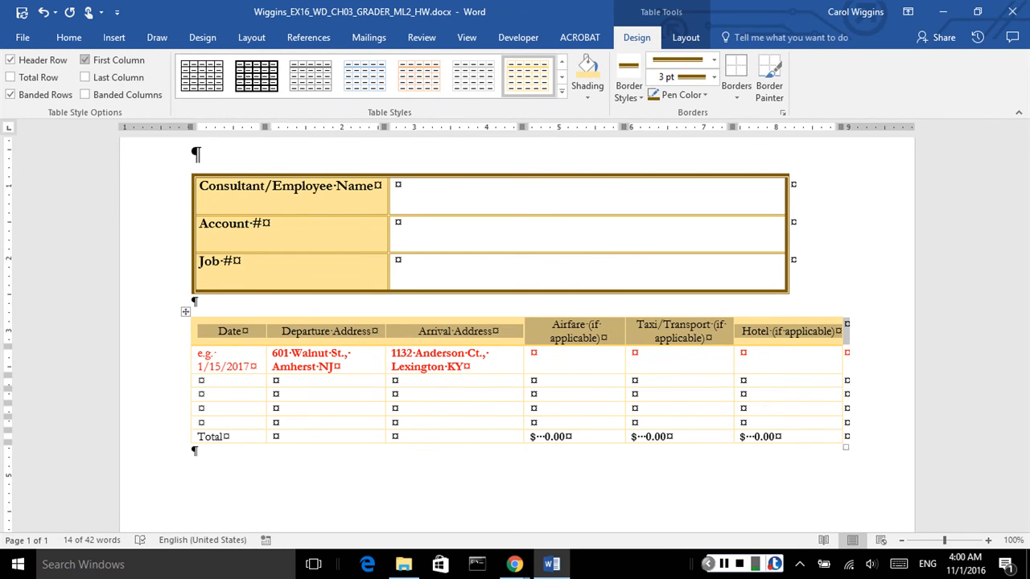
click(84, 59)
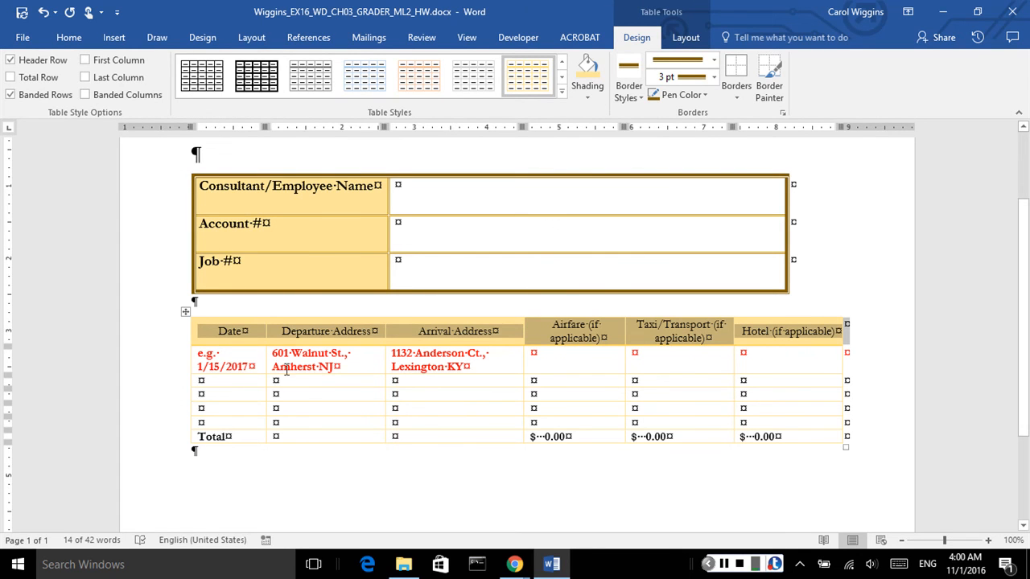
click(366, 476)
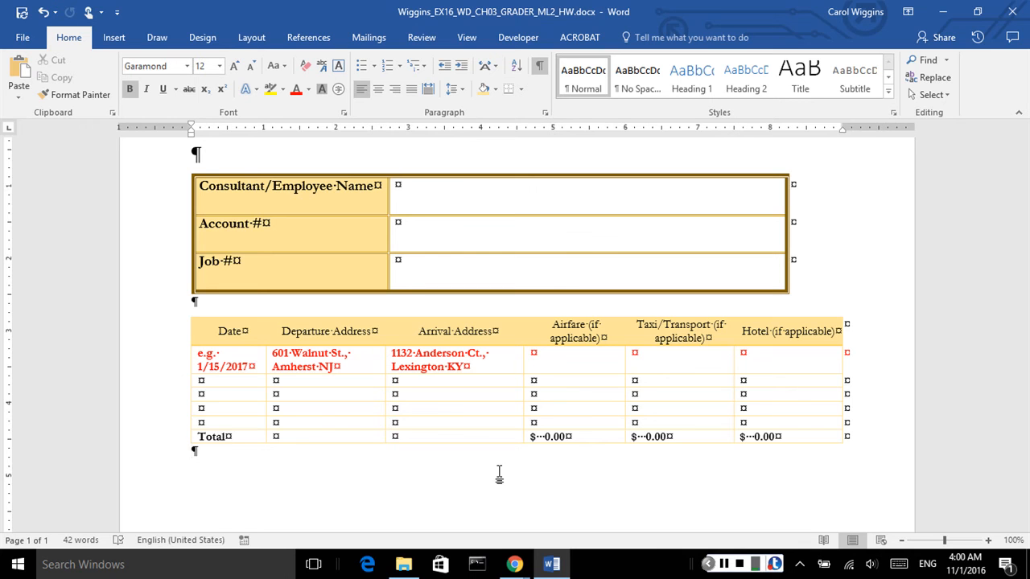
Step: Enter the 5/16/2017 date with the Birmingham AL departure and Boston MA arrival addresses
click(208, 381)
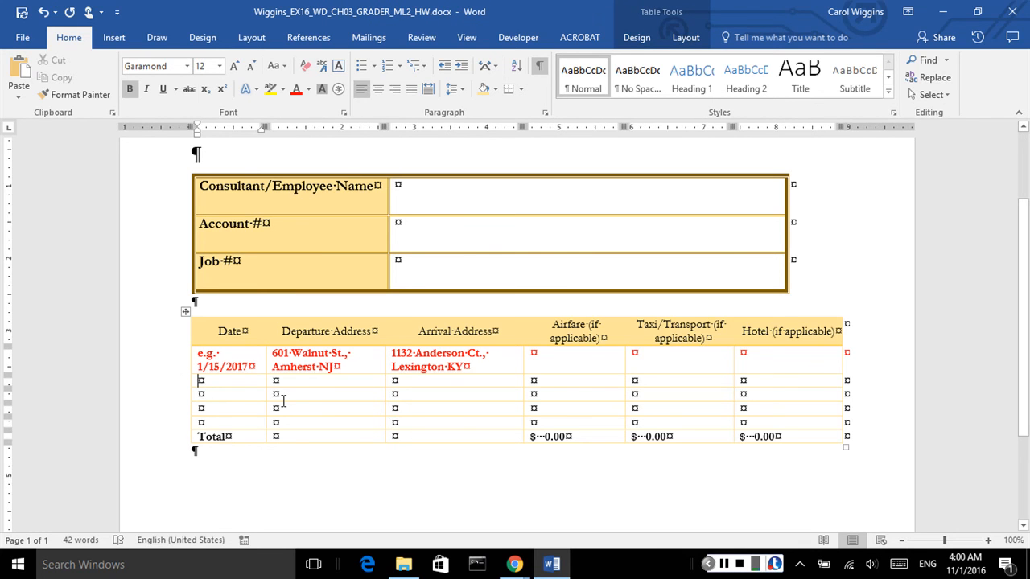
text(5/16/2017)
key(Tab)
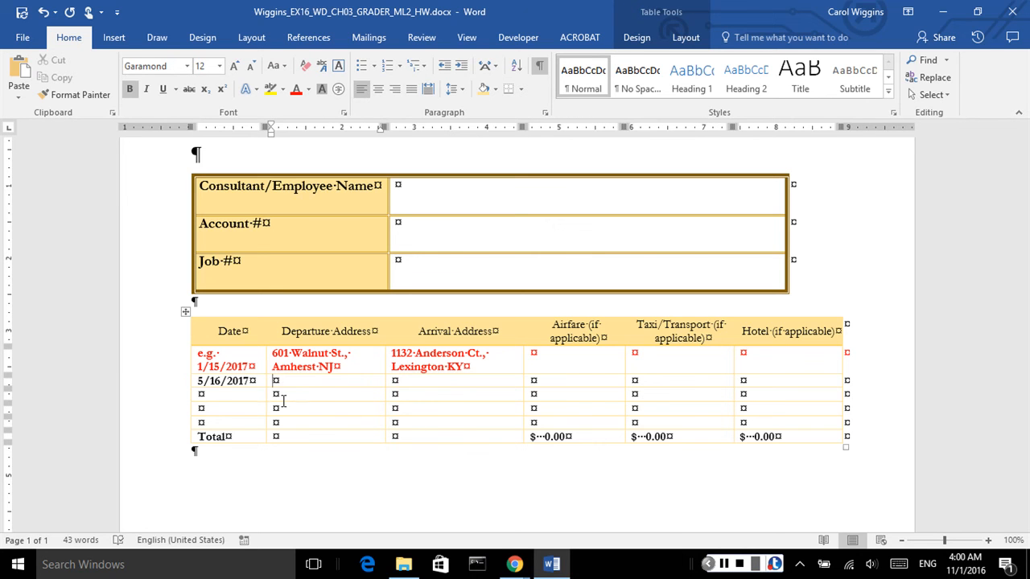
text(Hwy. 55, Birmingha)
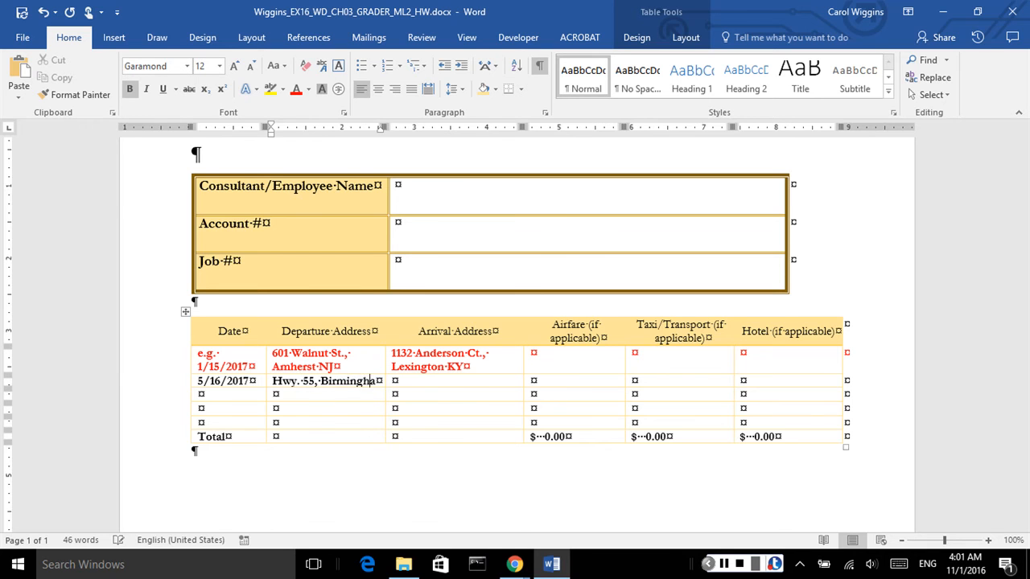
text(m AL)
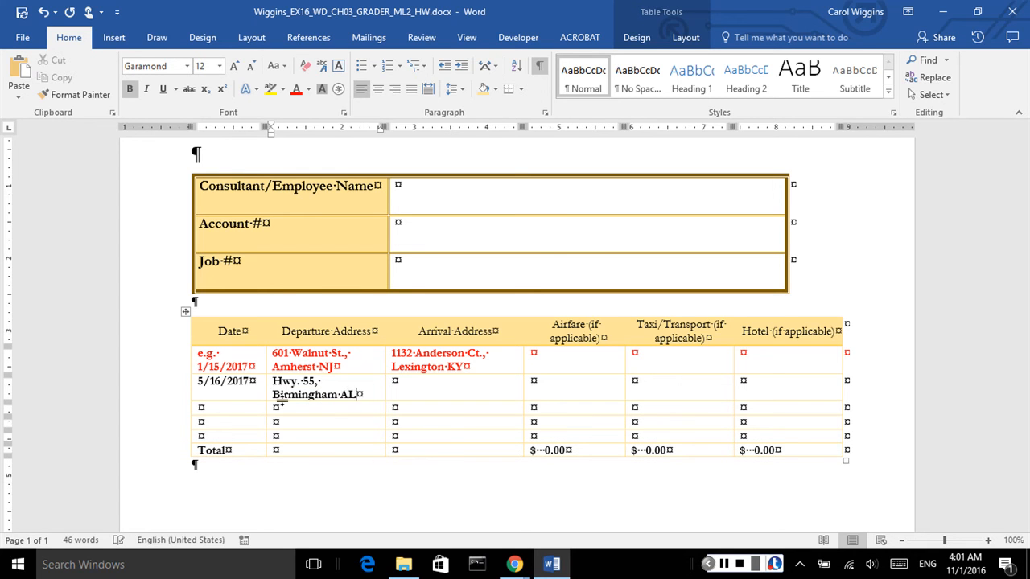
key(Tab)
text(1801)
click(274, 380)
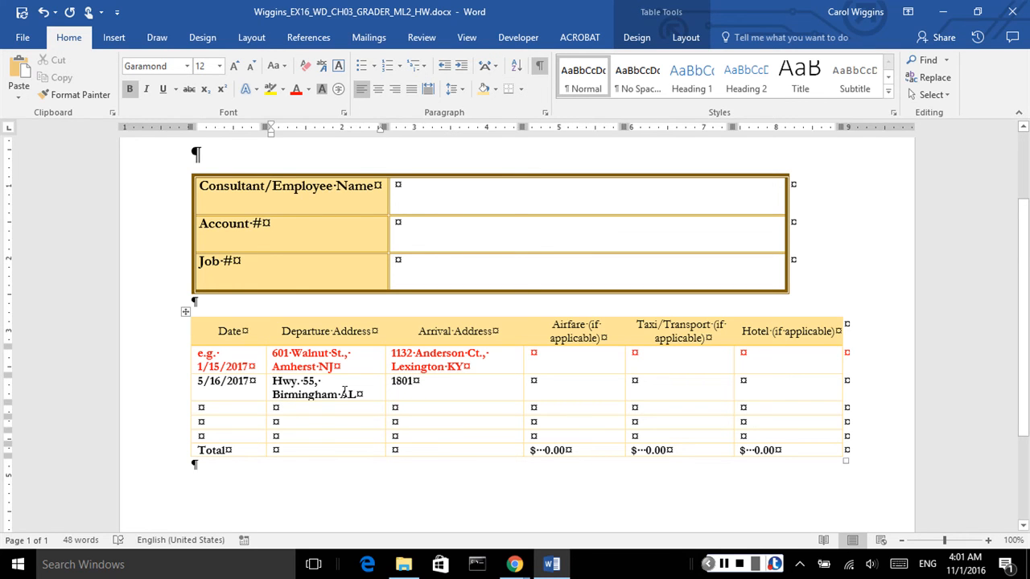
text(2795)
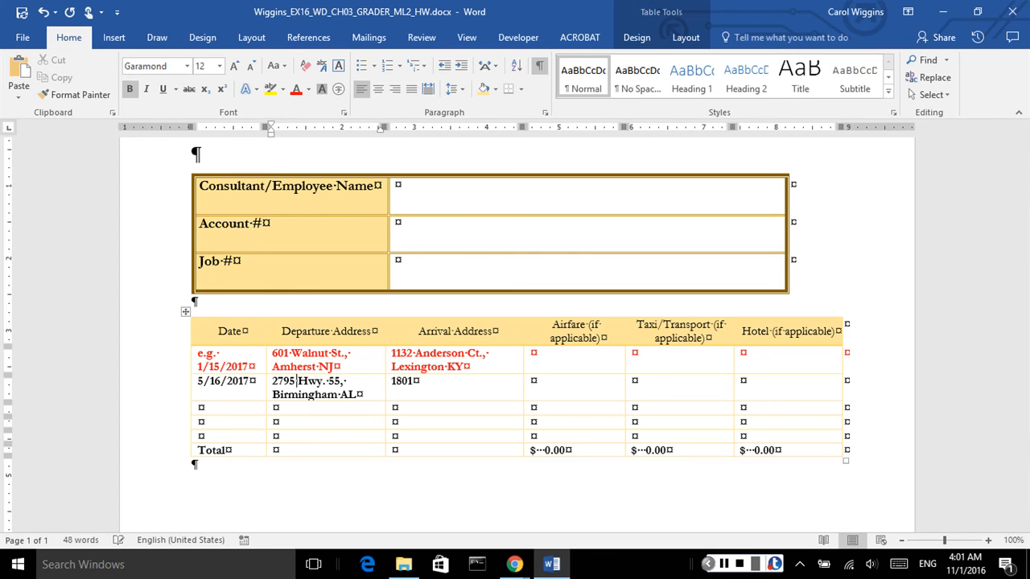
click(450, 385)
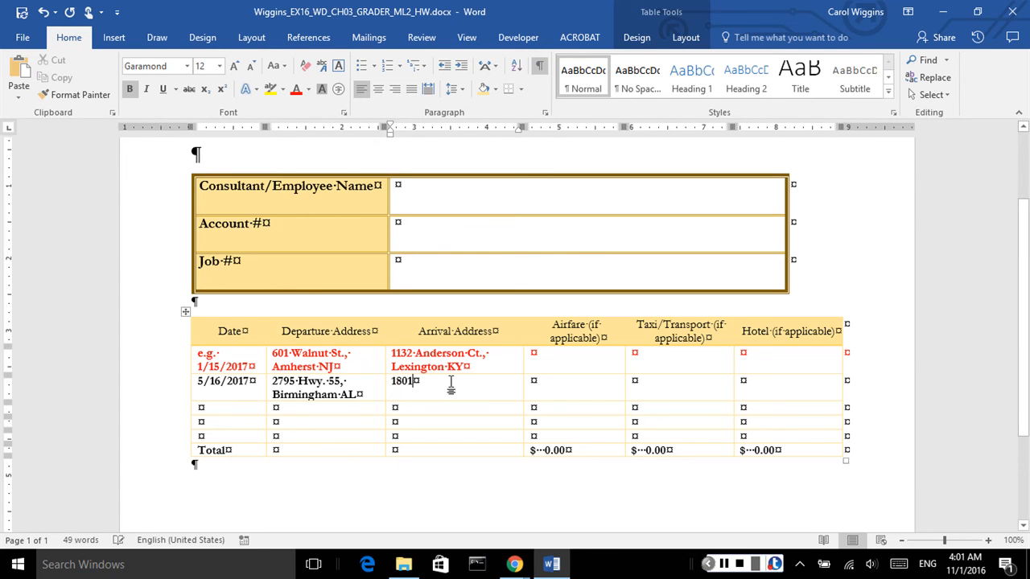
text(Ar)
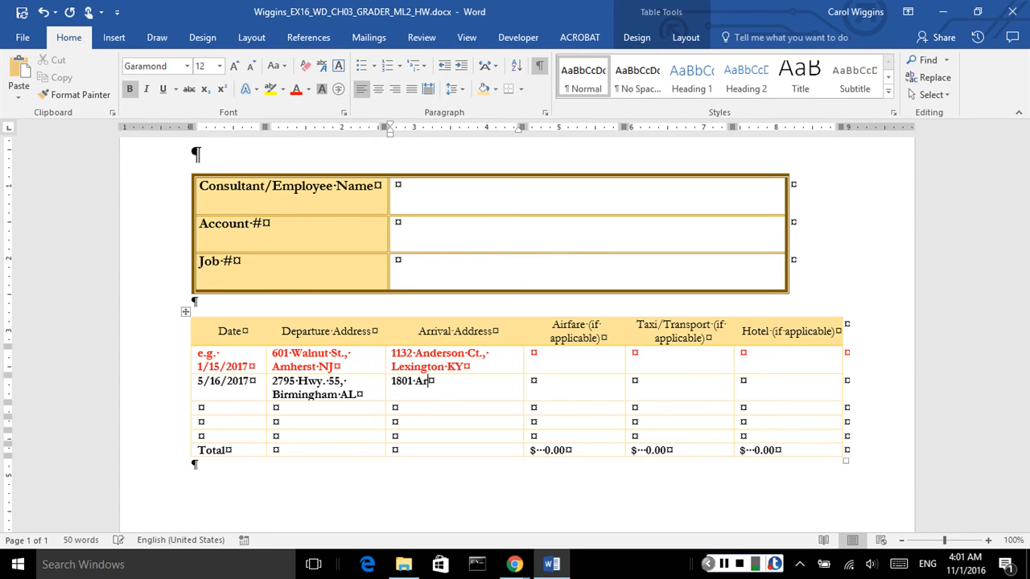
text(lington St., Bos)
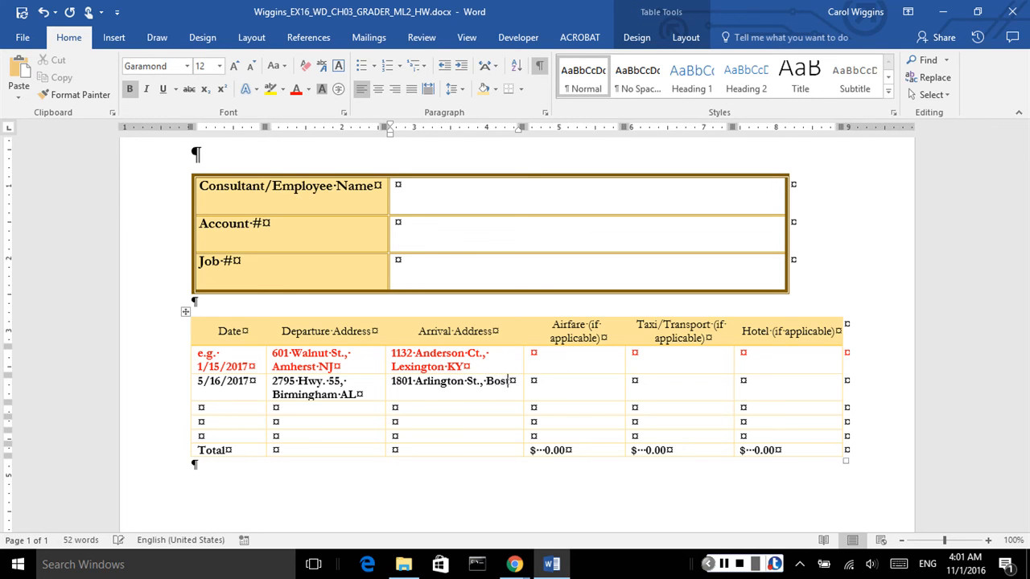
text(ton MA)
Step: Enter airfare 452.97, taxi 69.00 and hotel 352.77 for the 5/16/2017 trip
key(Tab)
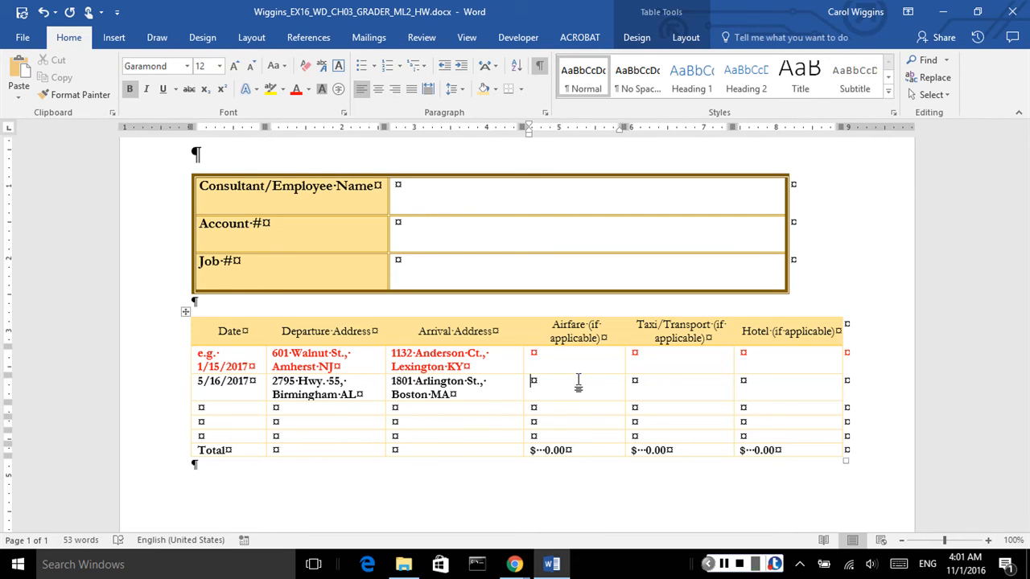
text(452.97)
key(Tab)
text(69.00)
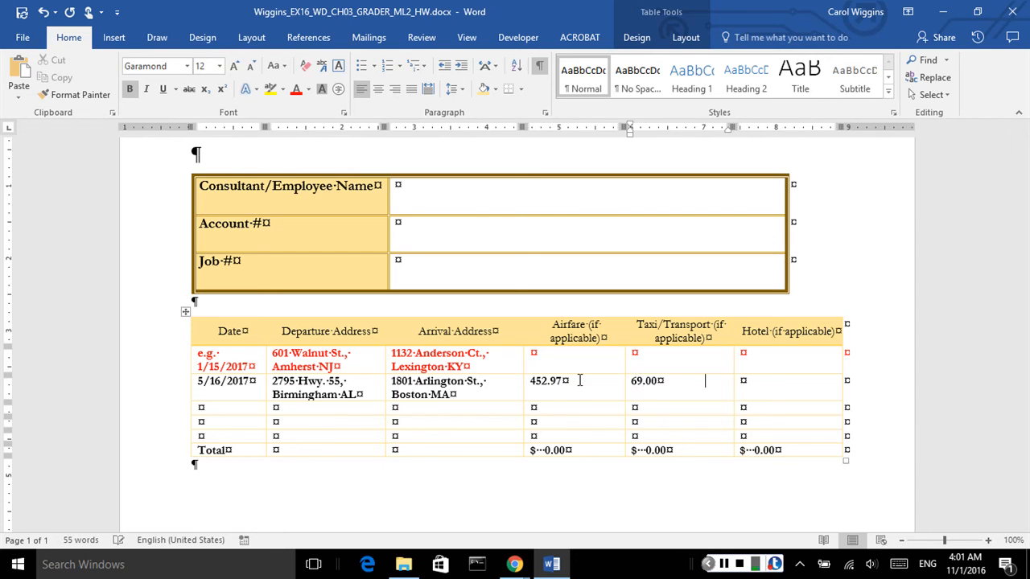
key(Tab)
text(352.77)
key(Tab)
Step: Enter the 5/22/2017 date with the Little Rock AR departure and Florence AL arrival addresses
text(5/22/2017)
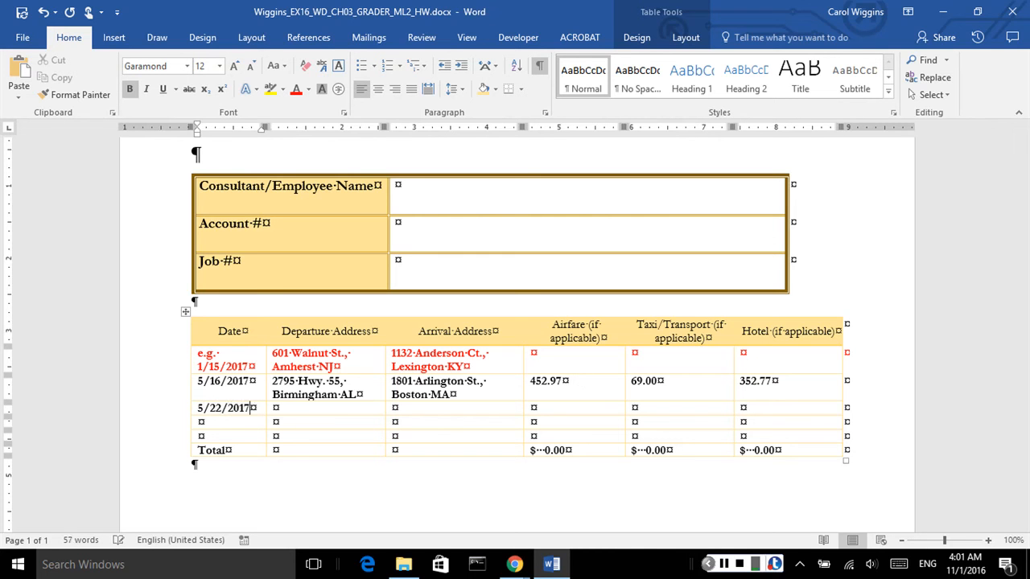
key(Tab)
text(338 Corning)
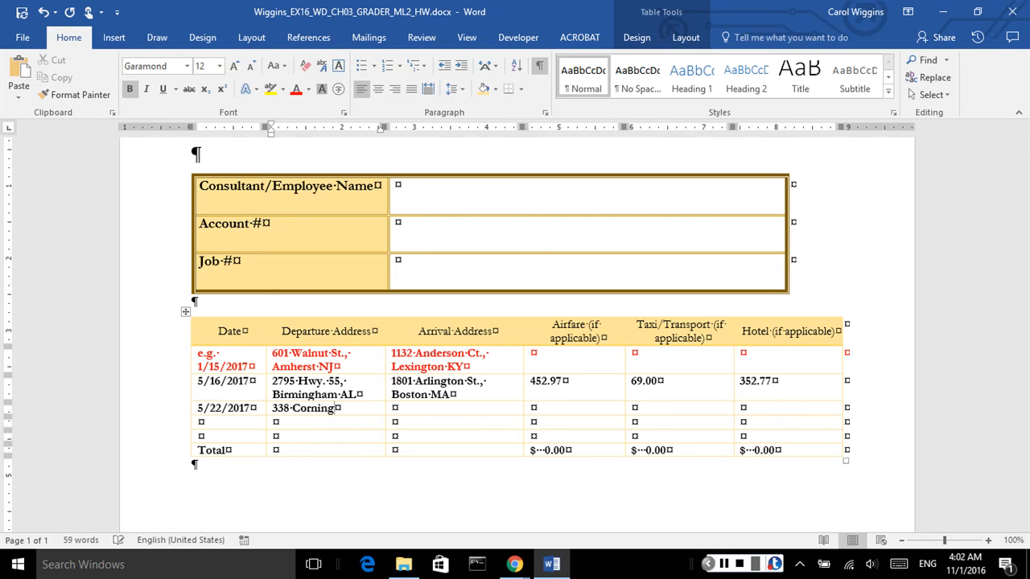
text( Way, Little)
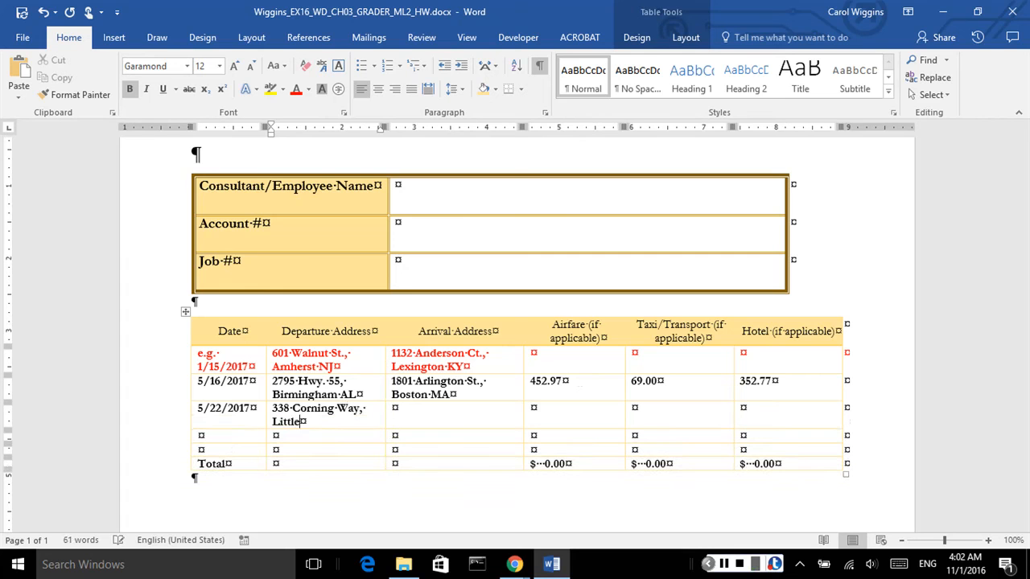
text( Rock AR)
key(Tab)
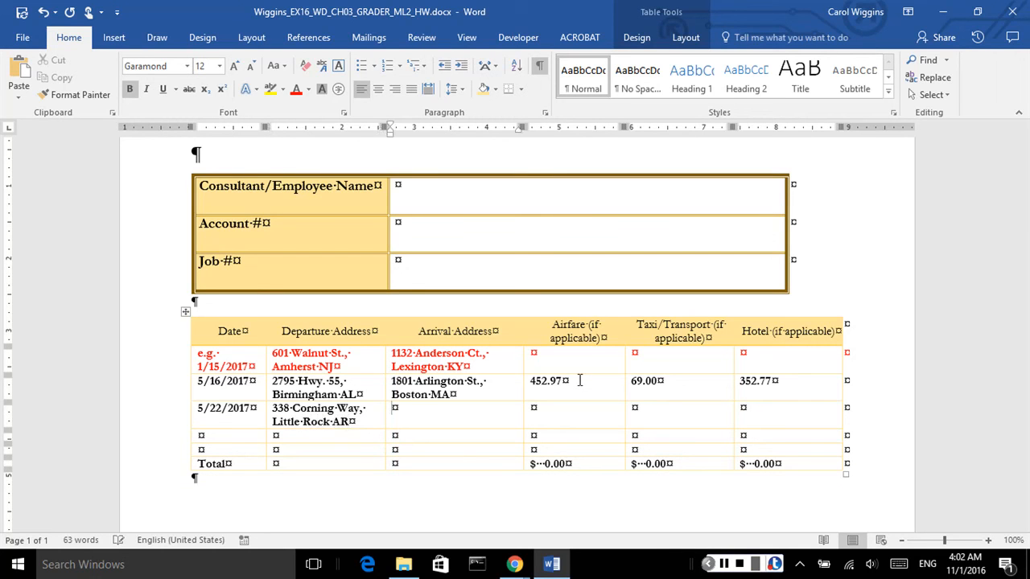
text(356 Pine St., Florence)
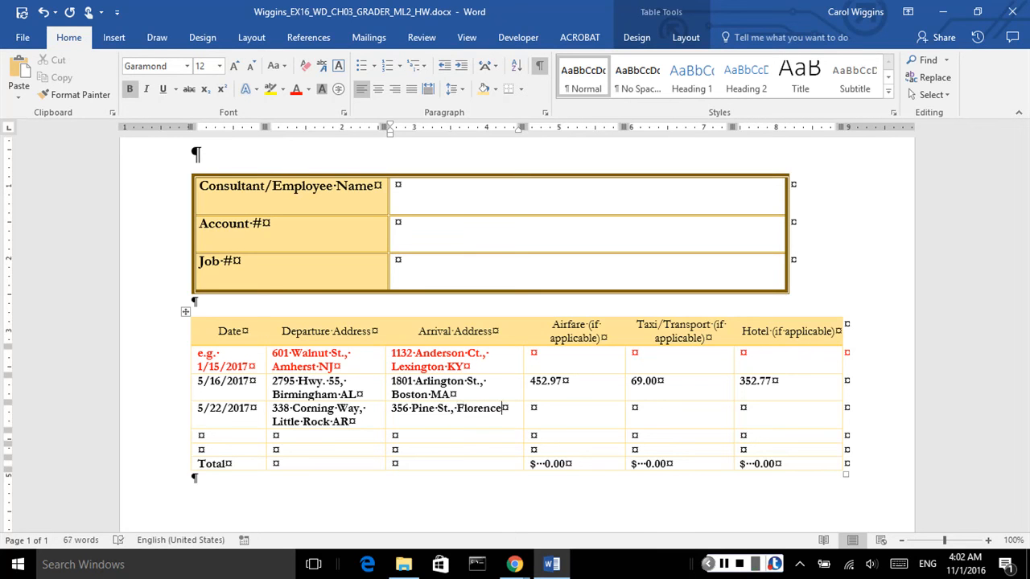
text( AL)
Step: Enter airfare 359.67, taxi 24.75 and hotel 198.20 for the second trip
key(Tab)
text(359)
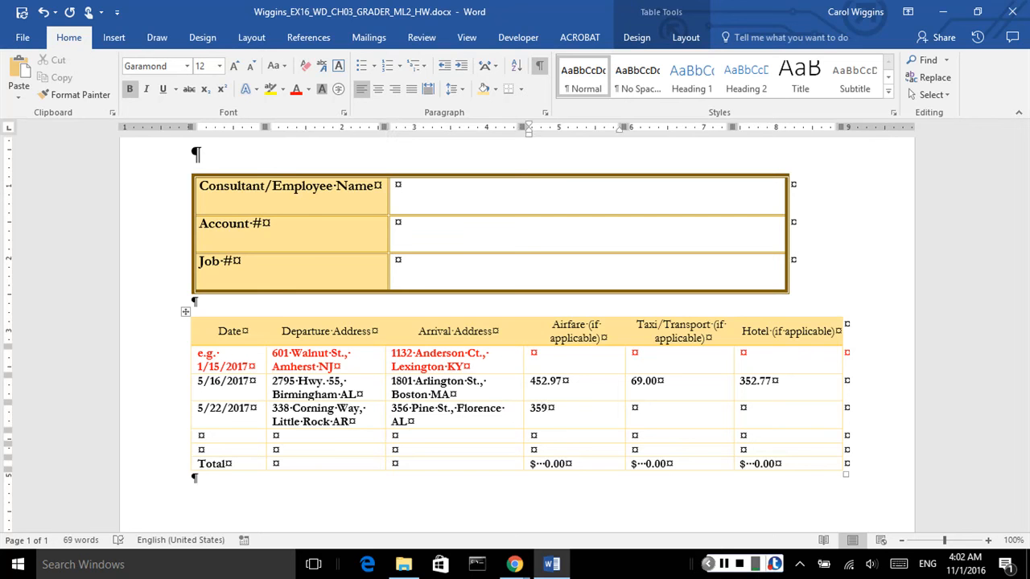
text(.67)
key(Tab)
text(24.75)
key(Tab)
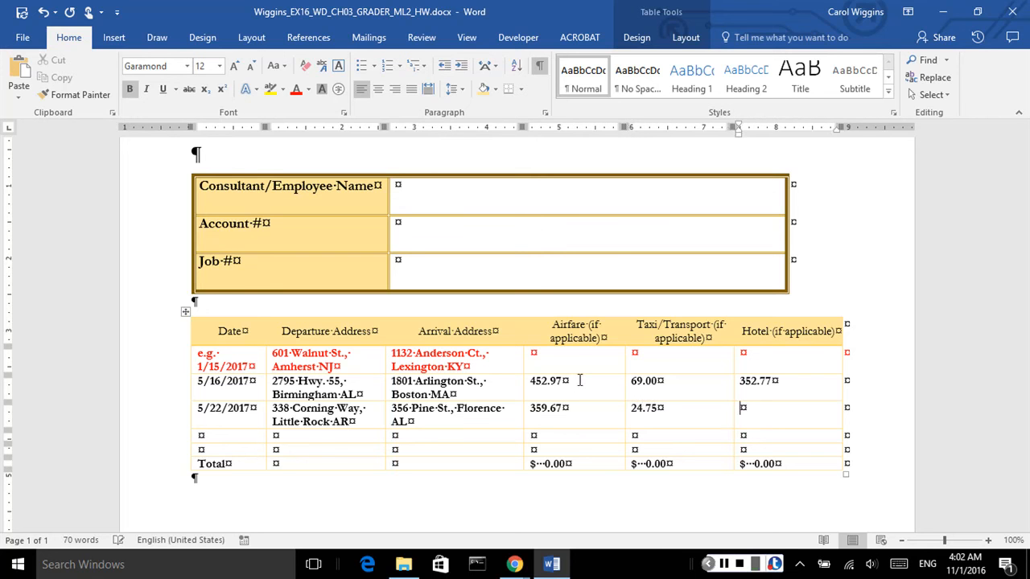
text(198.20)
key(Tab)
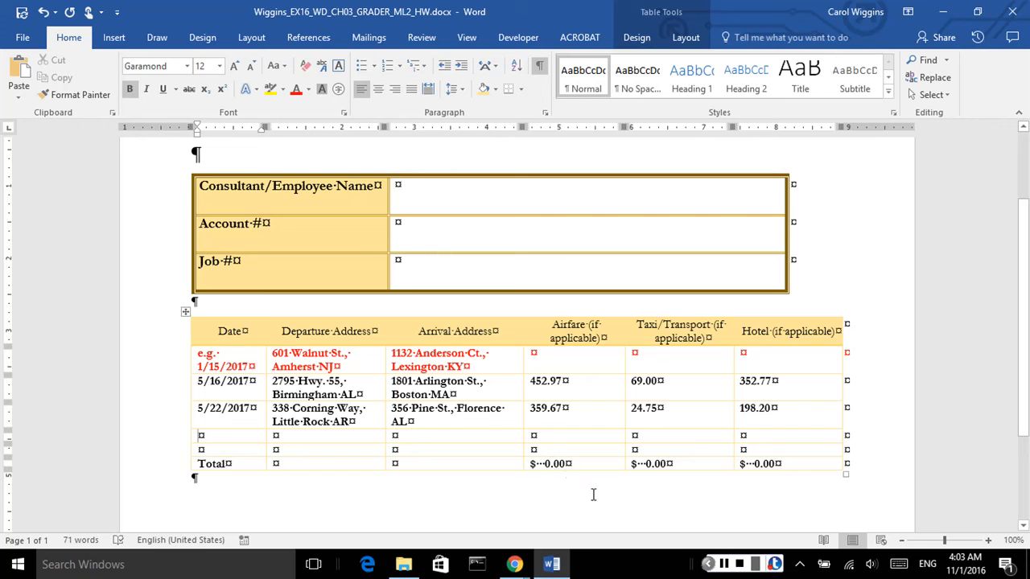
Step: Update the Airfare, Taxi/Transport and Hotel total fields to $812.64, $93.75 and $550.97
click(546, 464)
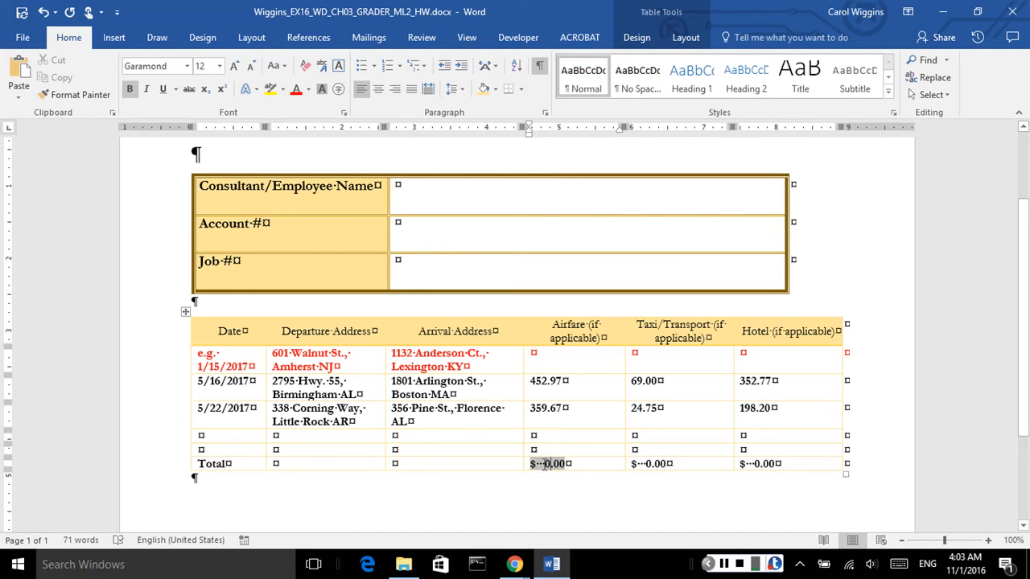
right_click(546, 463)
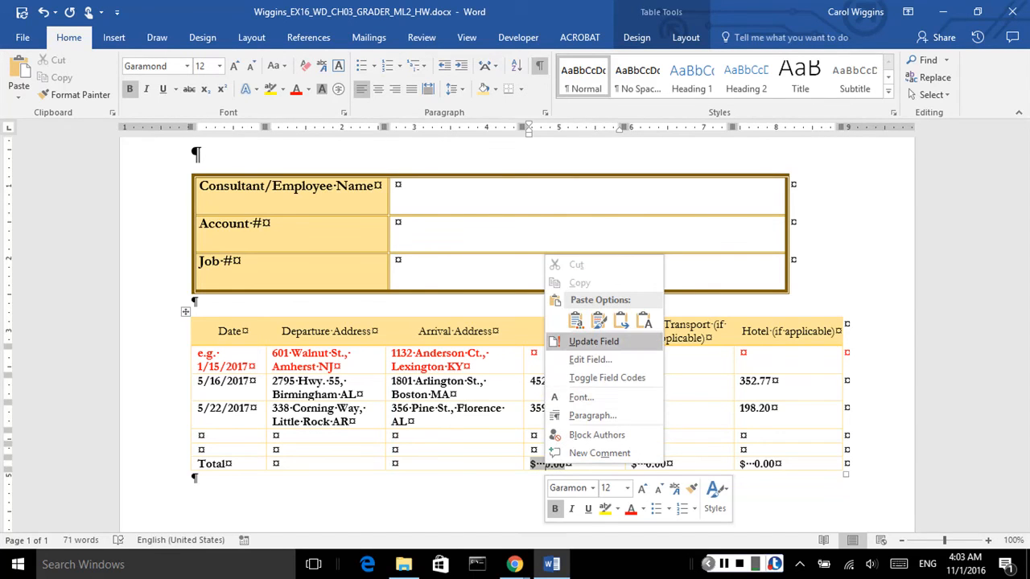
click(593, 341)
click(648, 465)
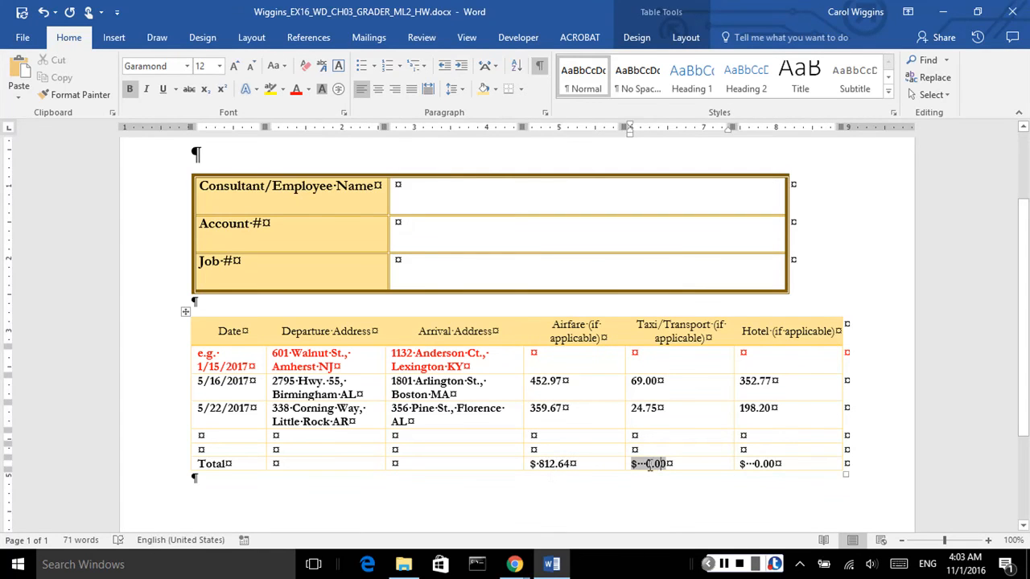
right_click(648, 465)
click(691, 342)
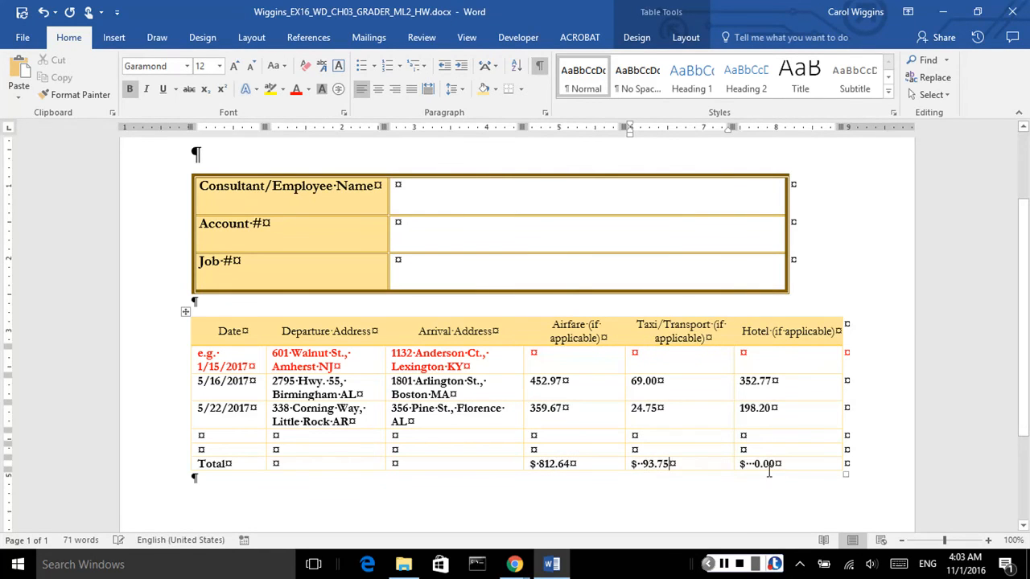
click(761, 465)
right_click(761, 465)
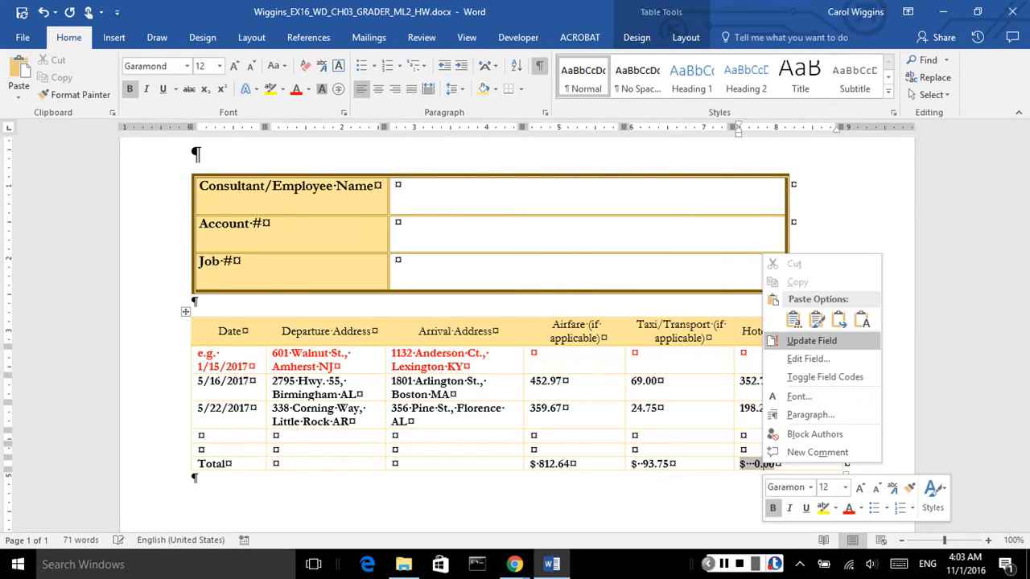
click(811, 341)
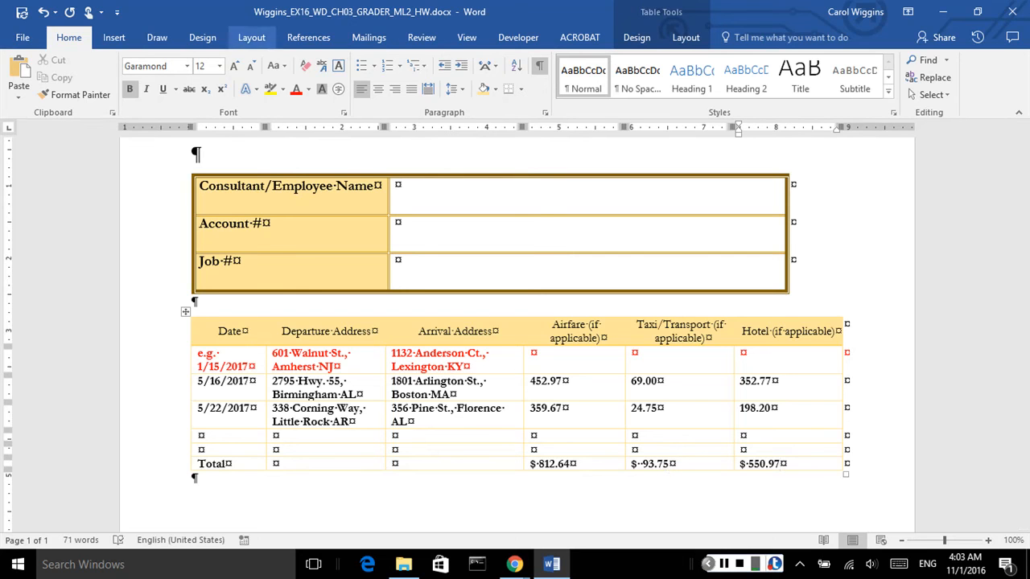
click(202, 37)
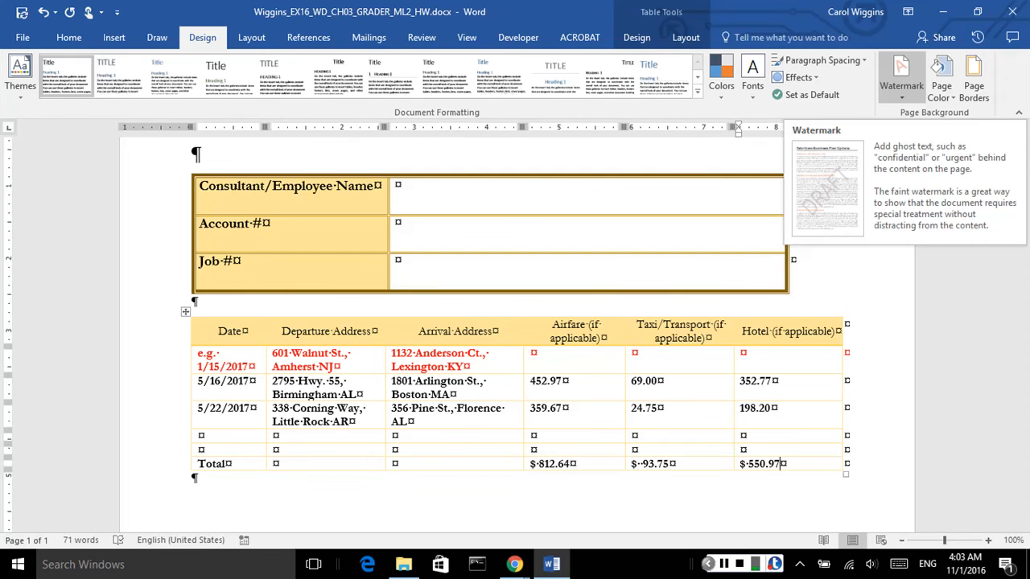
Step: Apply the diagonal DRAFT 1 watermark from the Disclaimers section
click(901, 81)
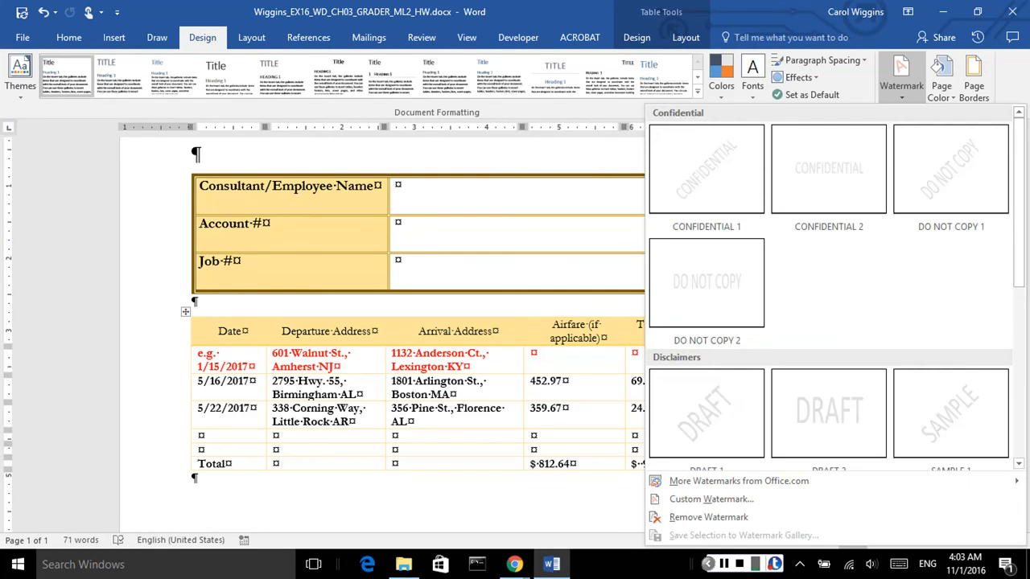
scroll(829, 305, down, 3)
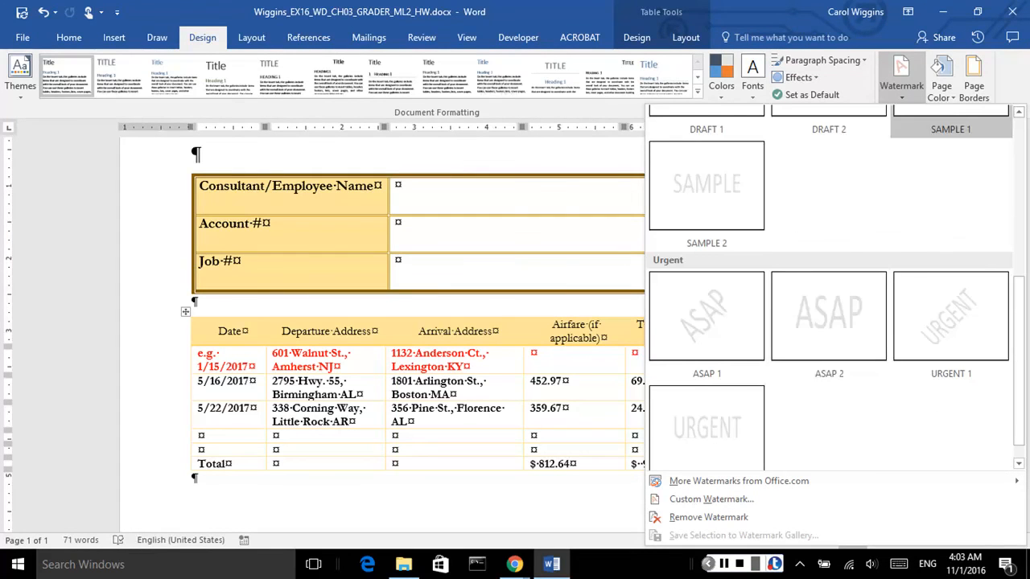
scroll(950, 129, up, 1)
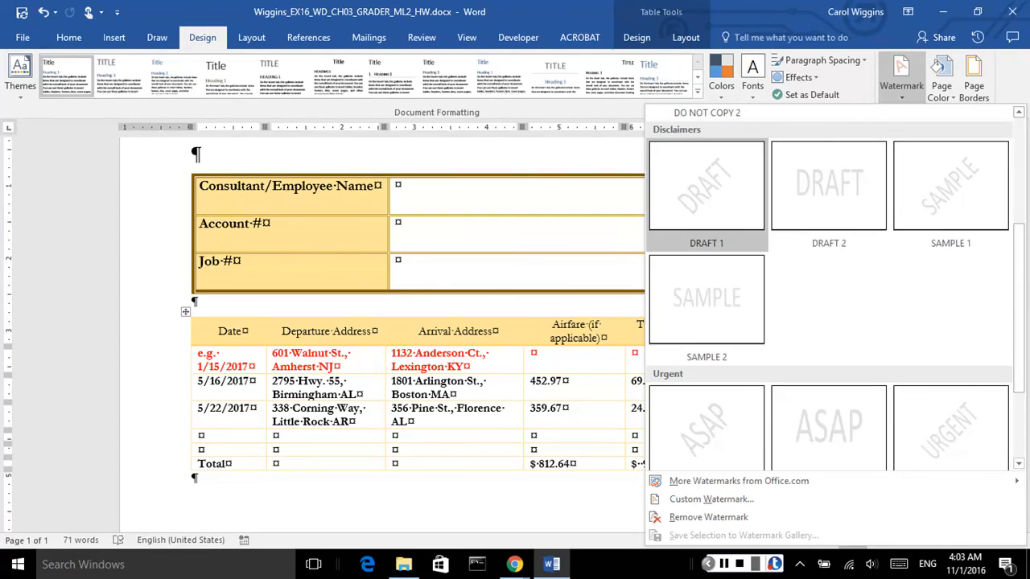
click(701, 176)
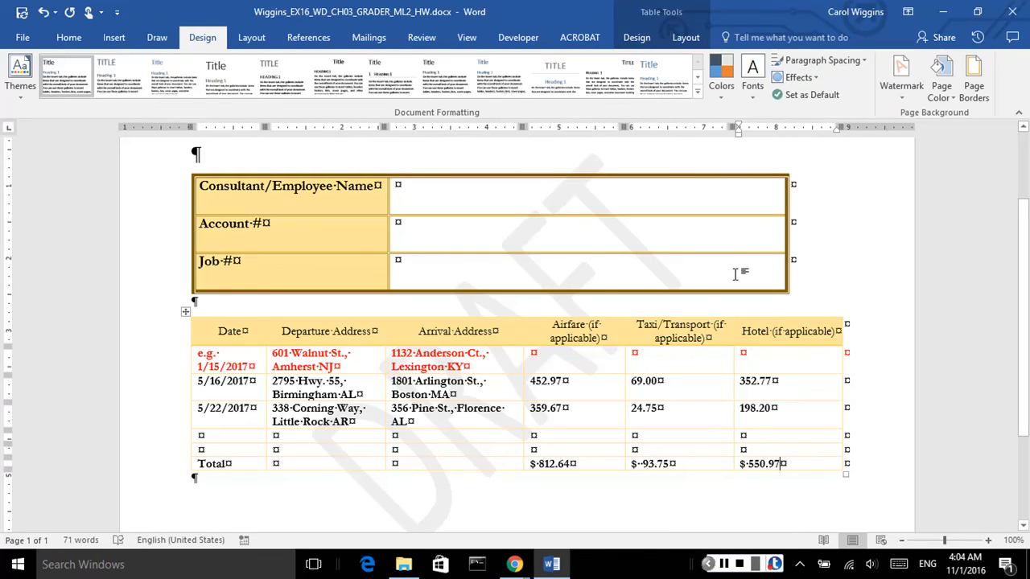
scroll(705, 313, up, 3)
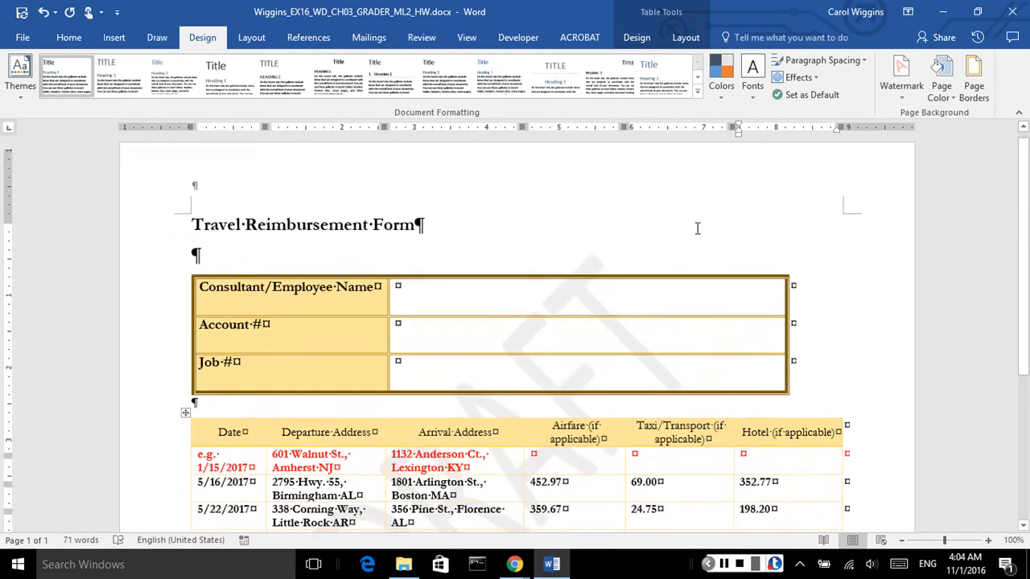
click(207, 231)
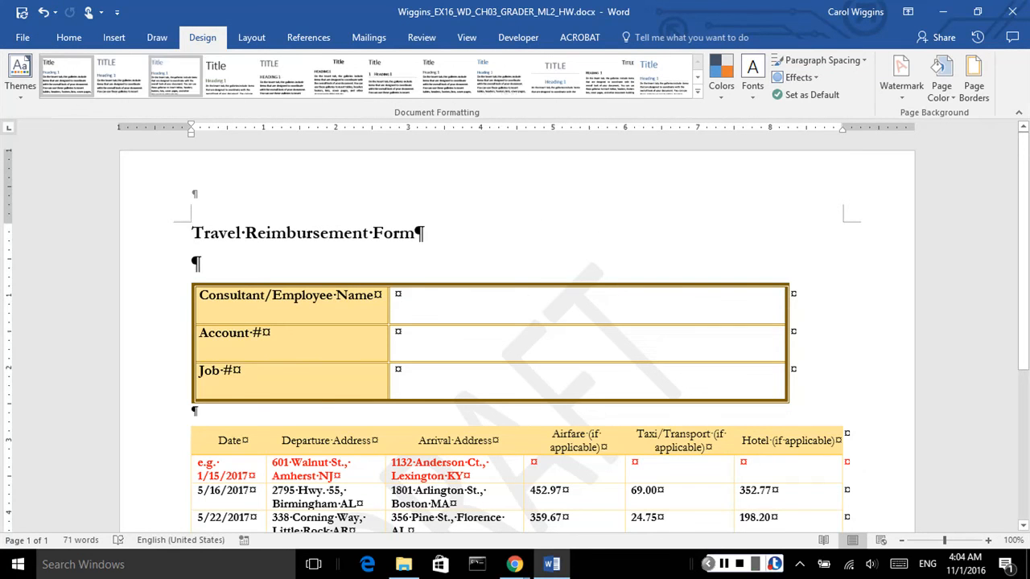
Step: Insert a blank page before the title, then insert text from EX16_WD_CH03_GRADER_ML2_HW_Memo.docx
click(114, 37)
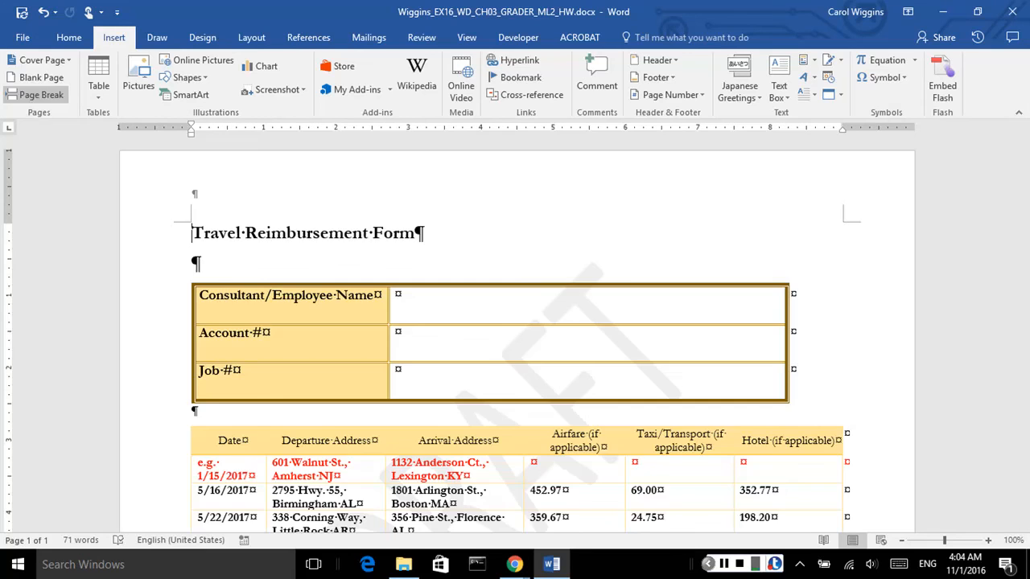
click(41, 77)
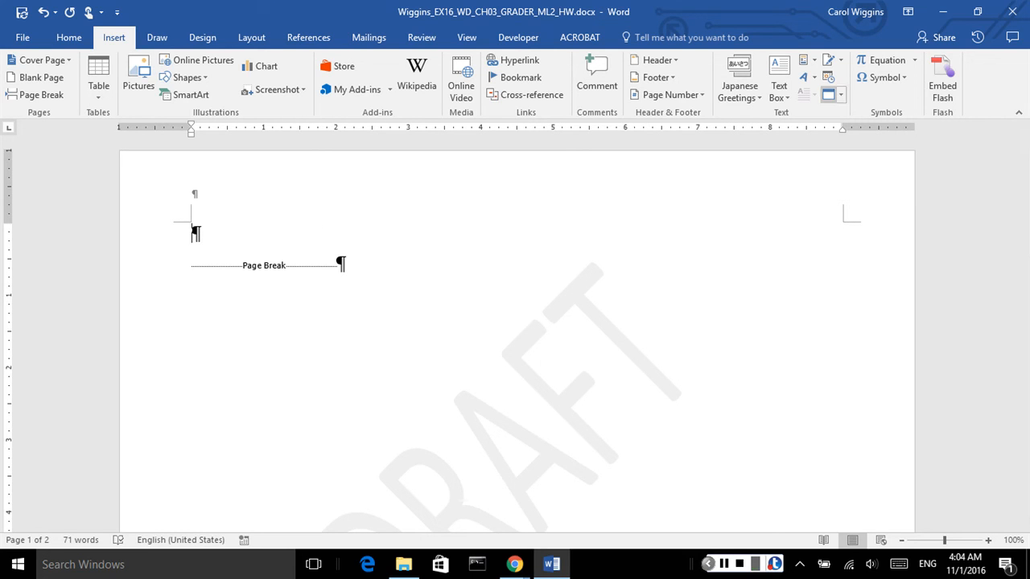
click(841, 95)
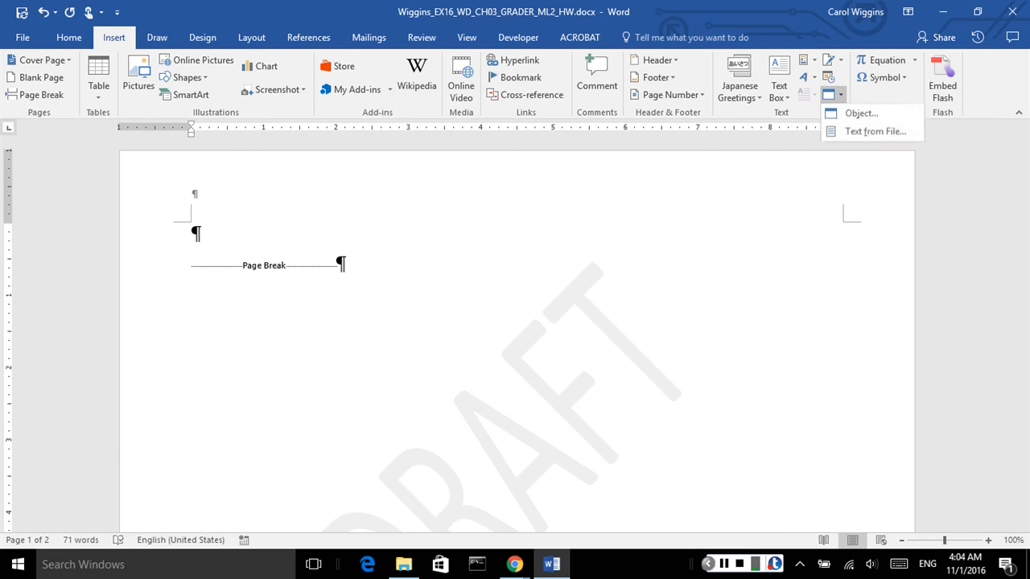
click(874, 131)
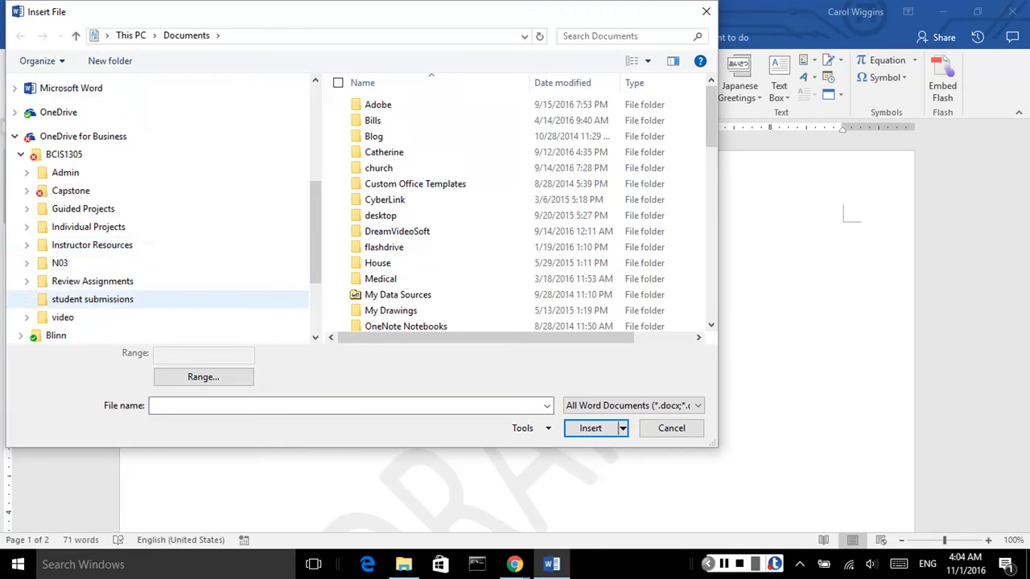
click(27, 263)
scroll(89, 239, down, 1)
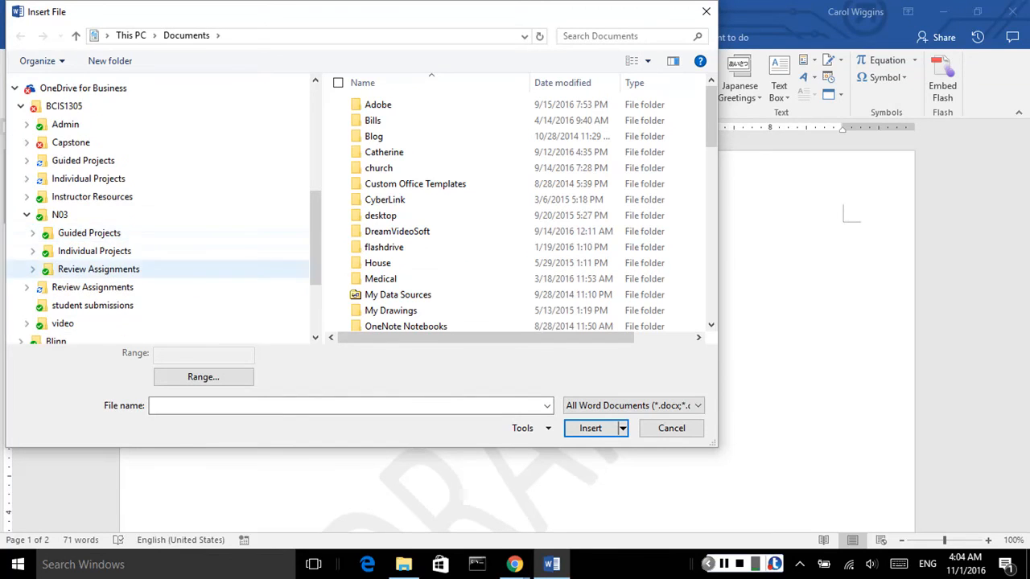
click(33, 234)
scroll(88, 257, down, 1)
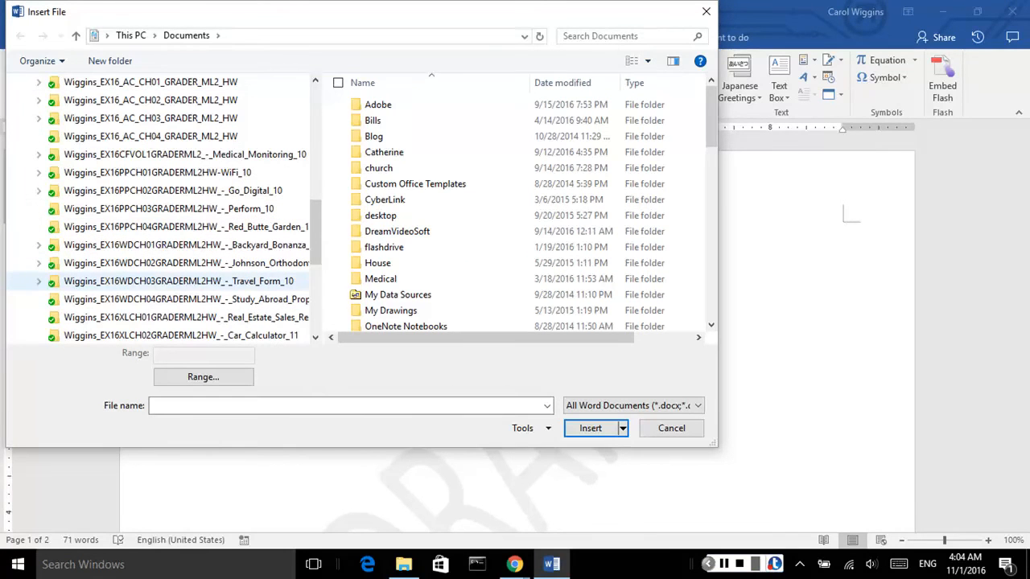
click(179, 282)
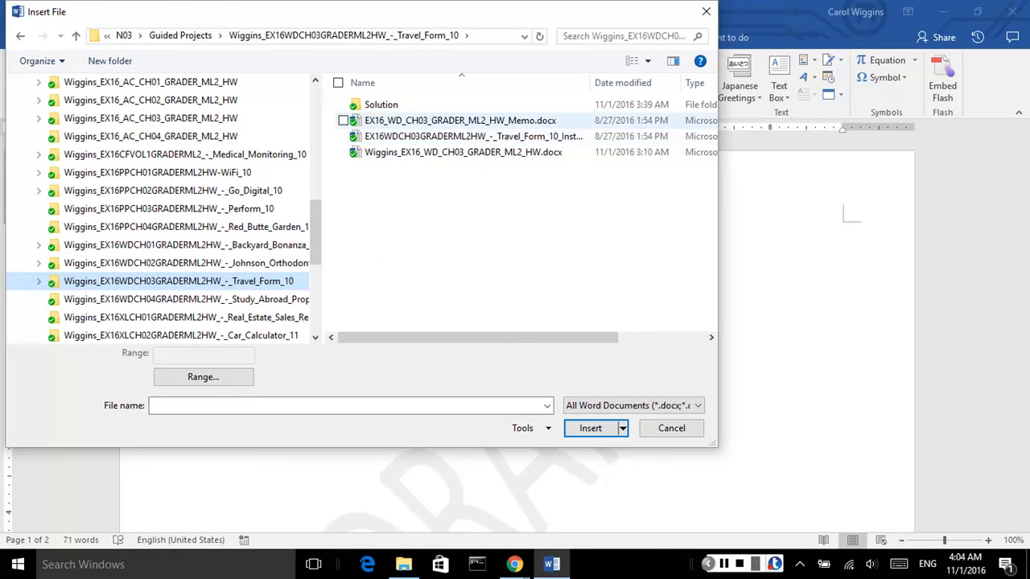
click(460, 121)
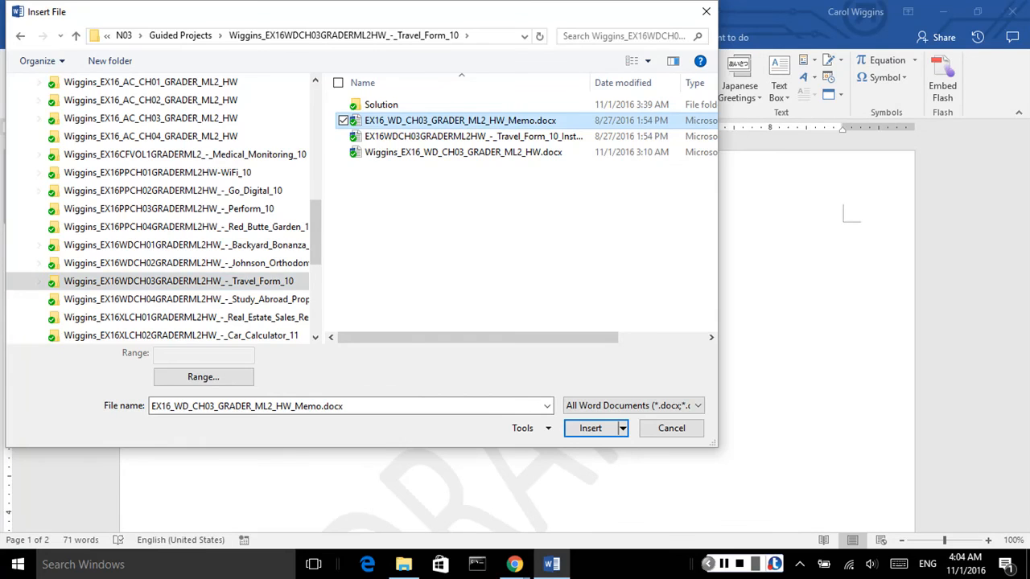
click(589, 428)
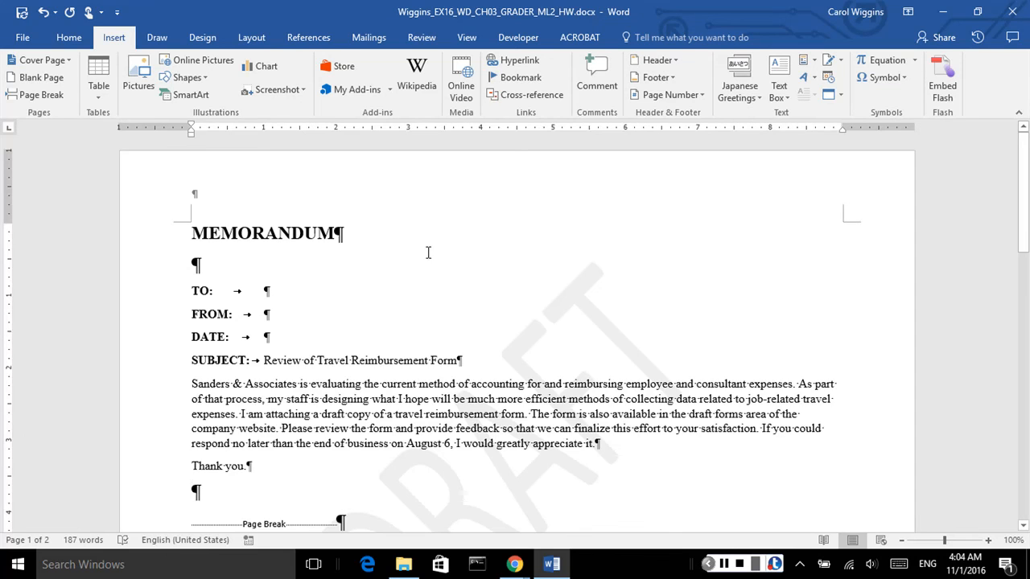
Step: Select the expense table and apply Distribute Rows from Table Tools Layout
scroll(462, 248, down, 10)
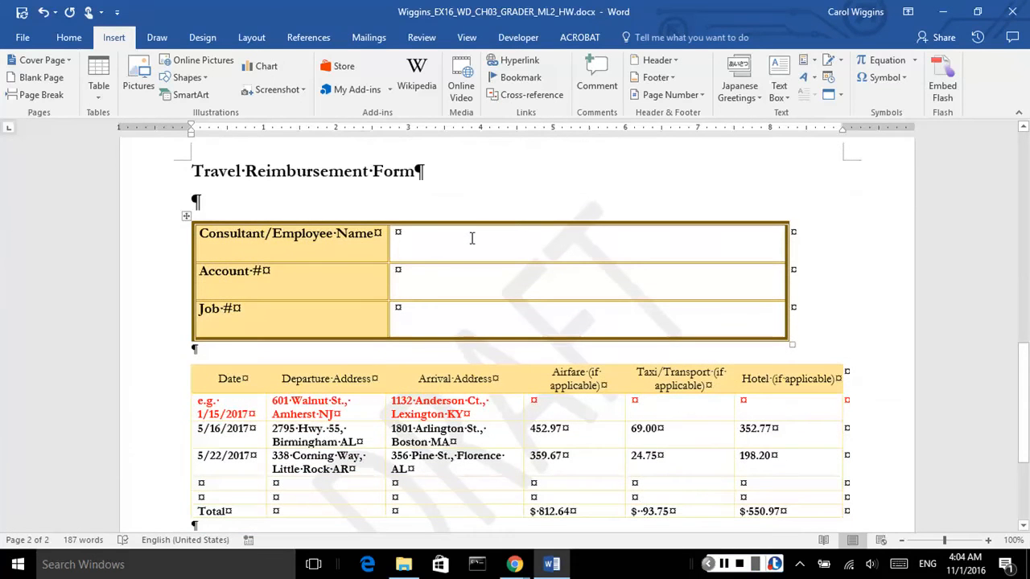
scroll(472, 238, down, 1)
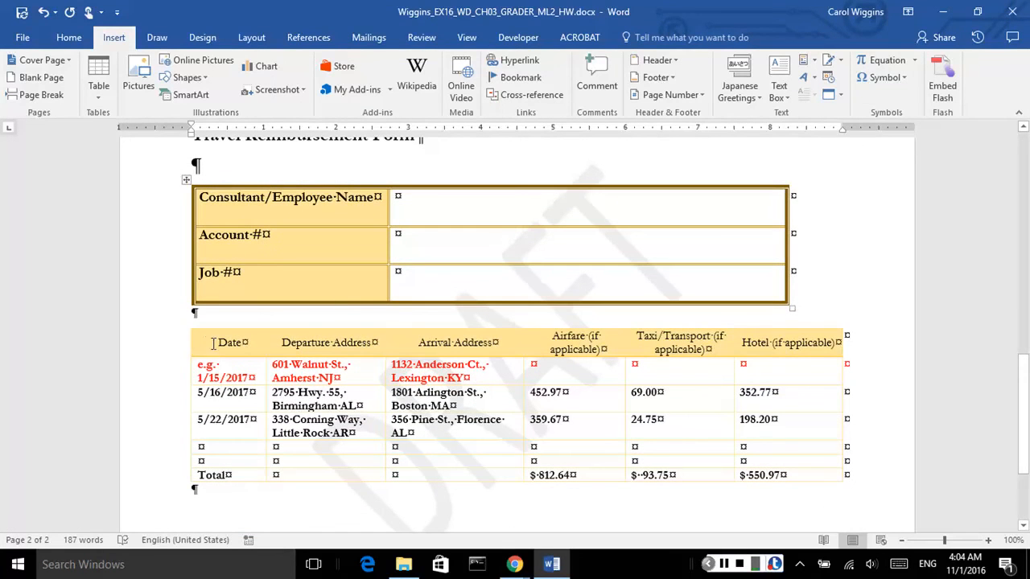
click(184, 324)
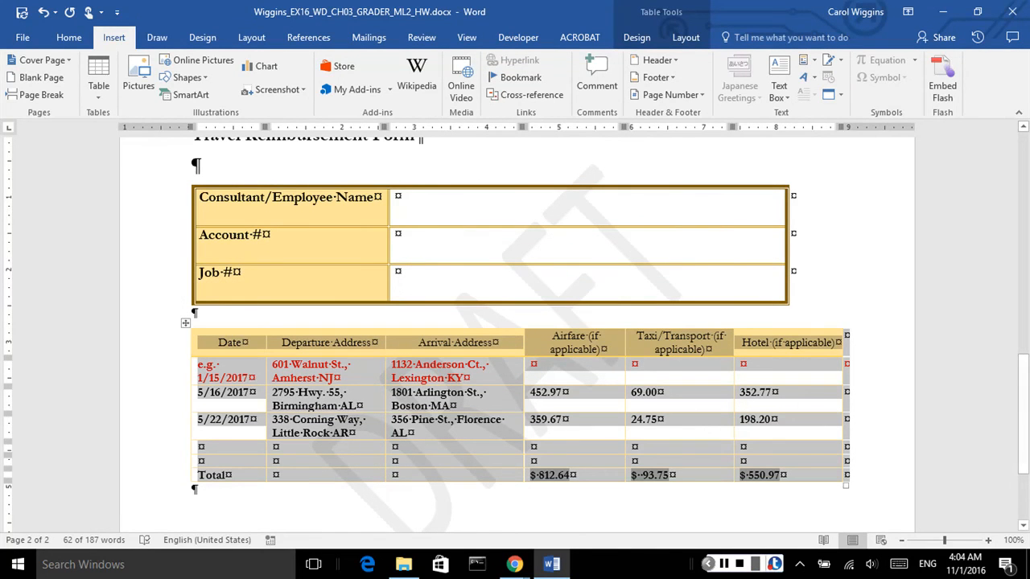
click(636, 37)
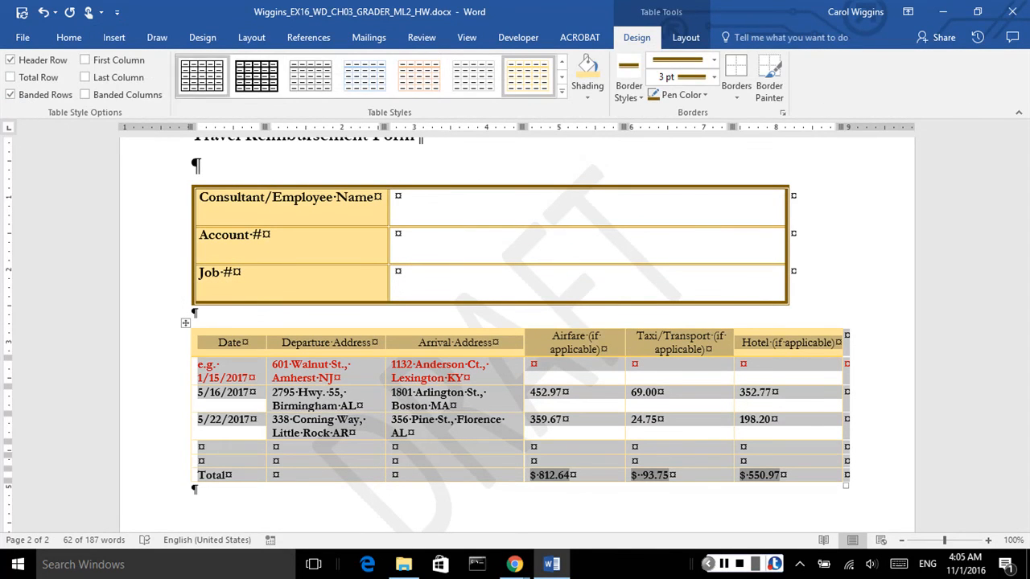
click(685, 37)
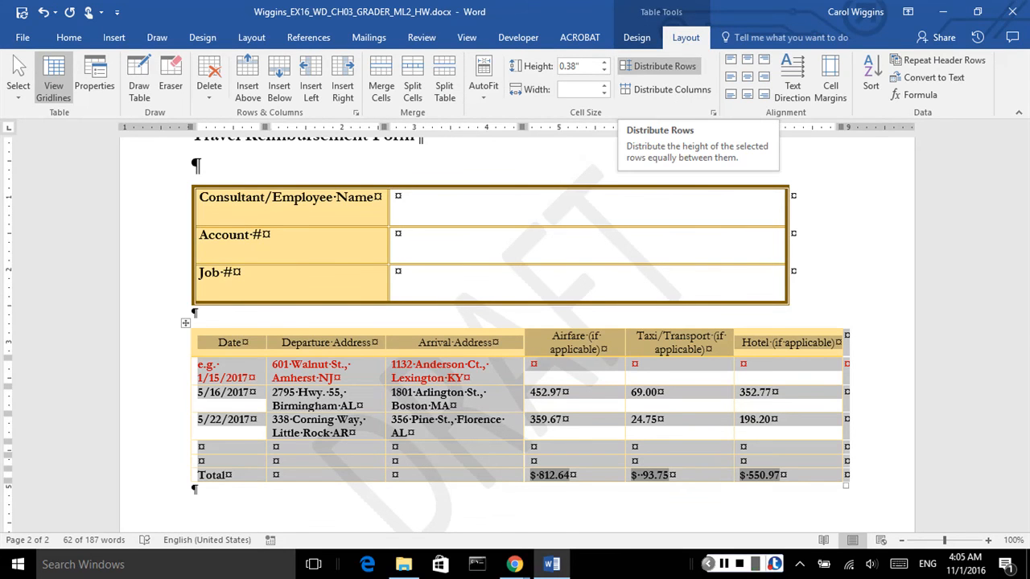
click(655, 66)
scroll(662, 374, down, 3)
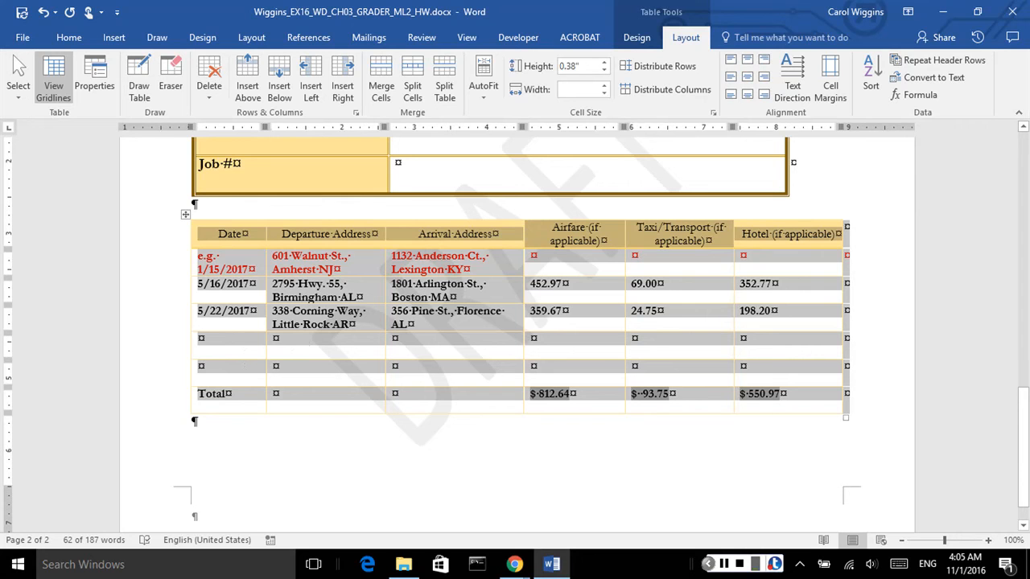
click(337, 462)
scroll(548, 388, up, 12)
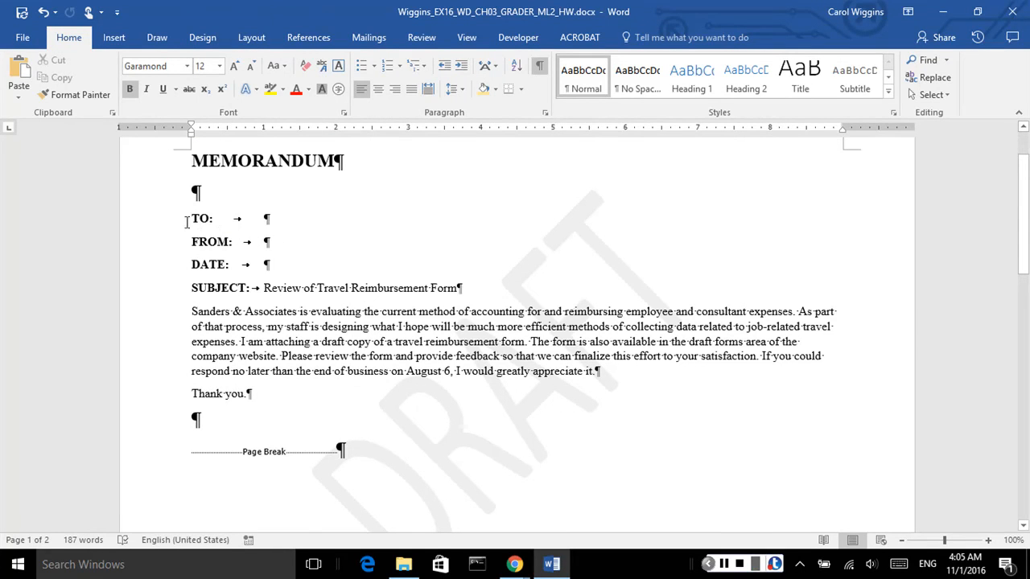
Step: Enter the sender's name on the FROM line and remove its bold formatting
click(253, 241)
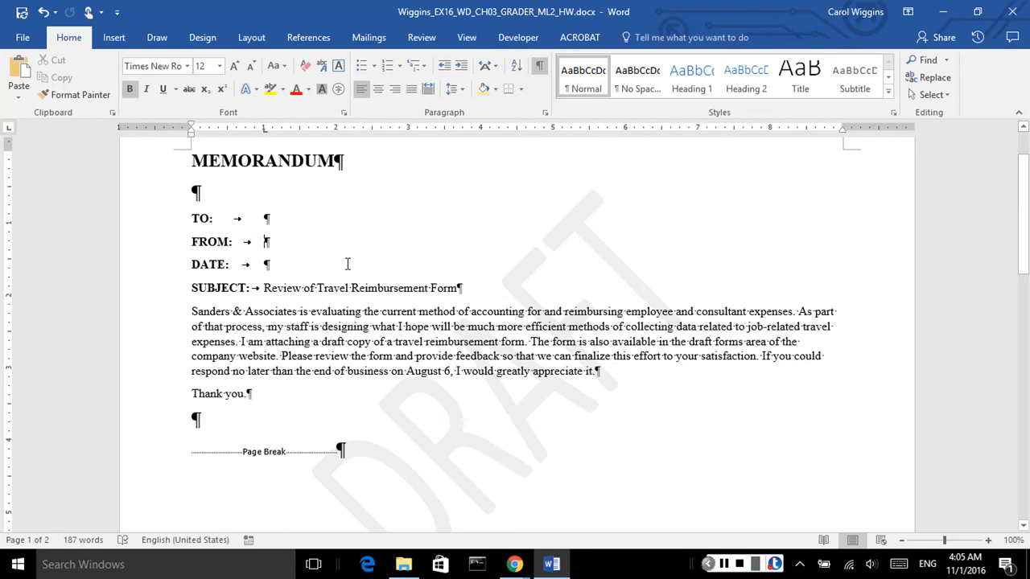
text(Blake)
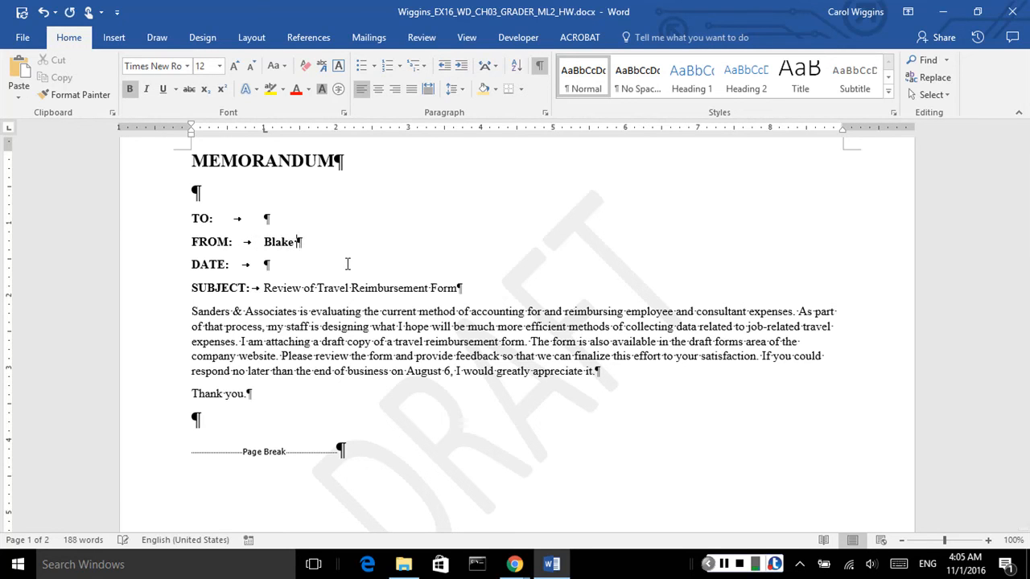
text( Jeffries)
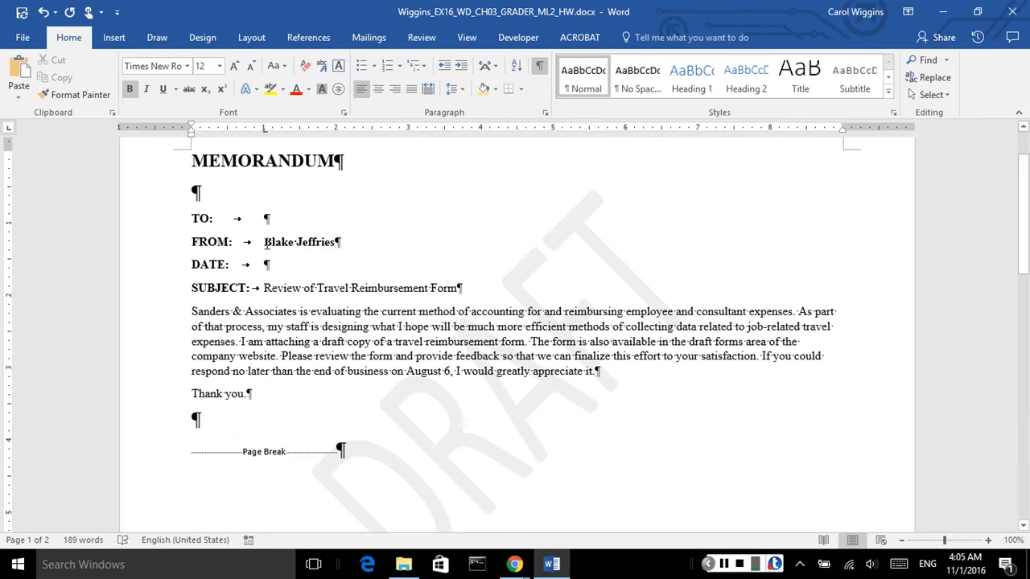
drag(264, 242, 334, 242)
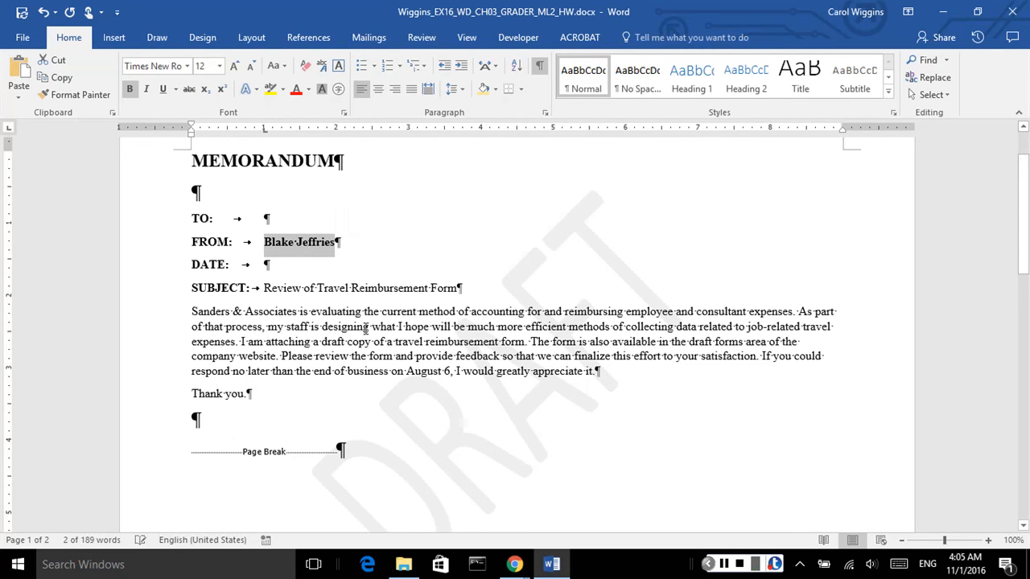
key(ctrl+b)
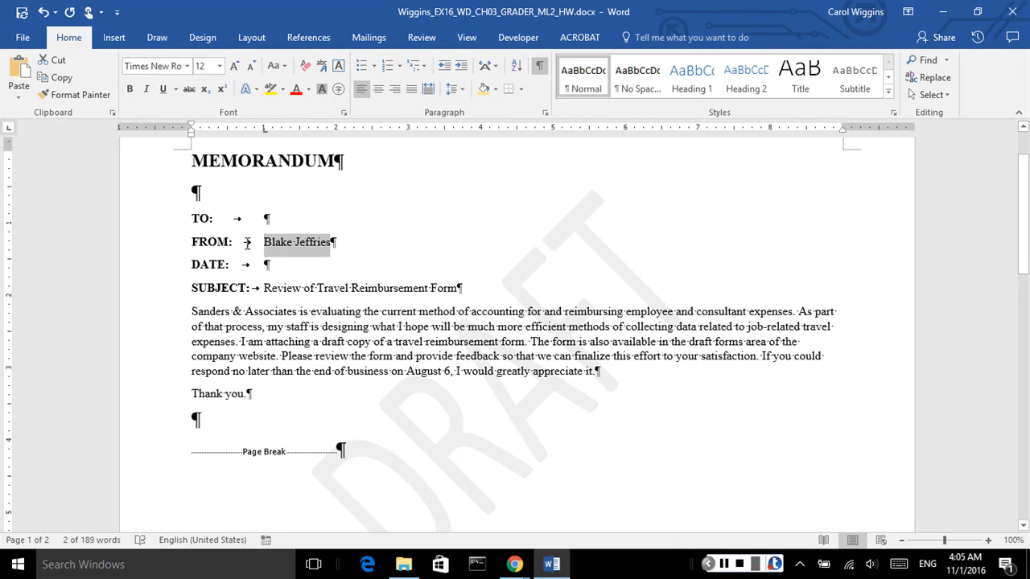
click(187, 241)
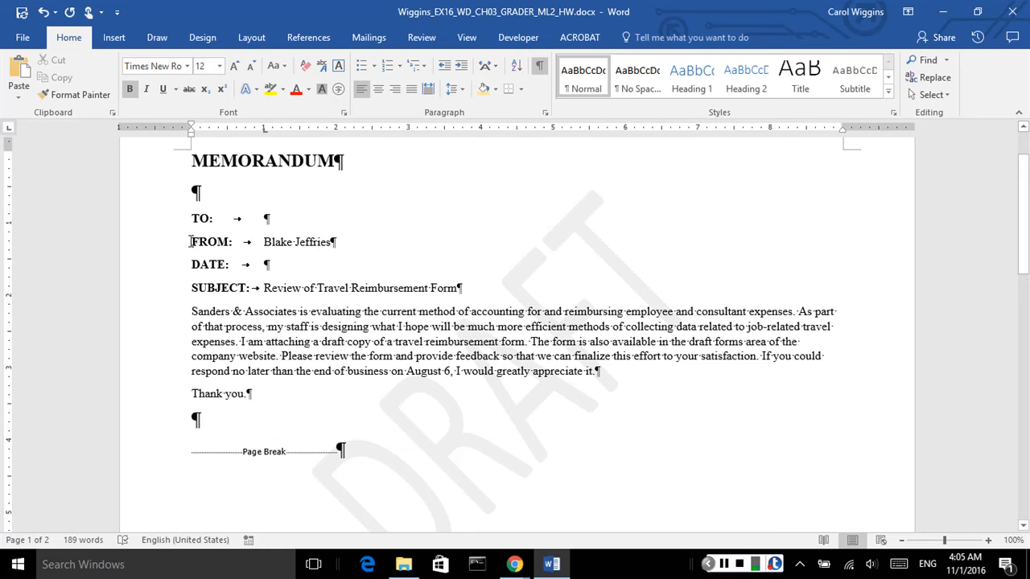
drag(187, 241, 332, 242)
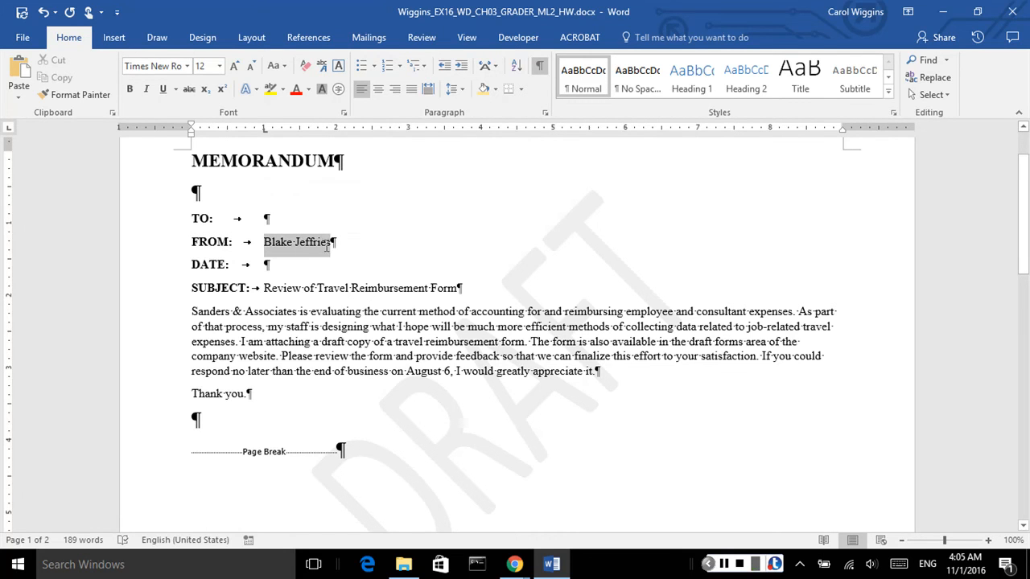
Step: Type May 25, 2017 on the memo's DATE line
click(291, 270)
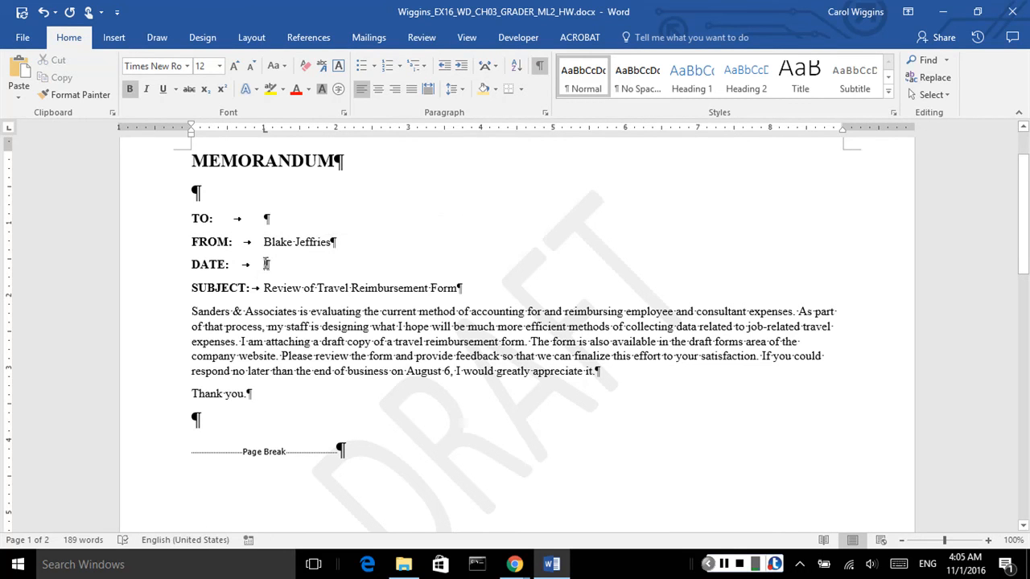
text(M)
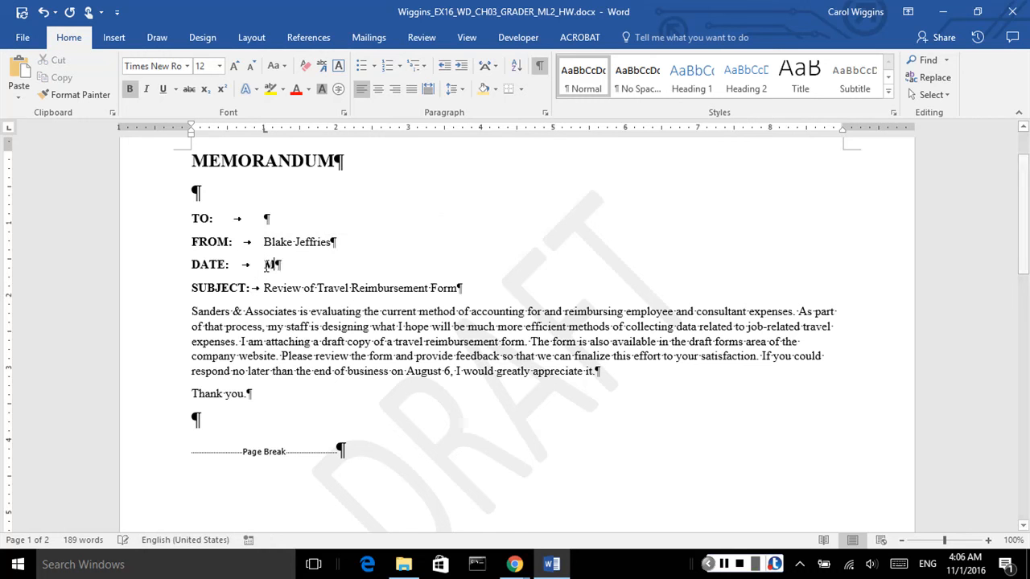
text(ay 25, )
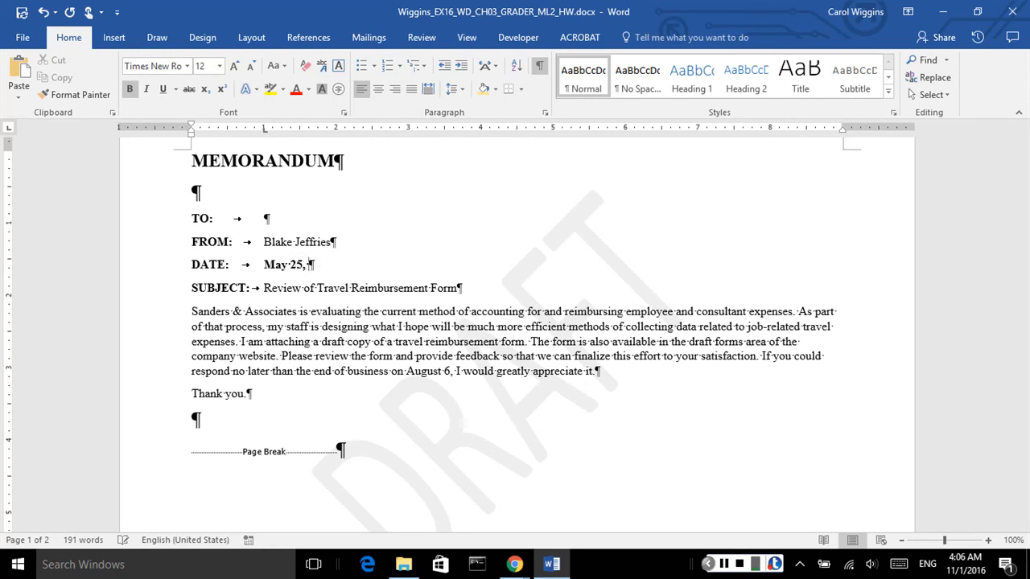
text(2017)
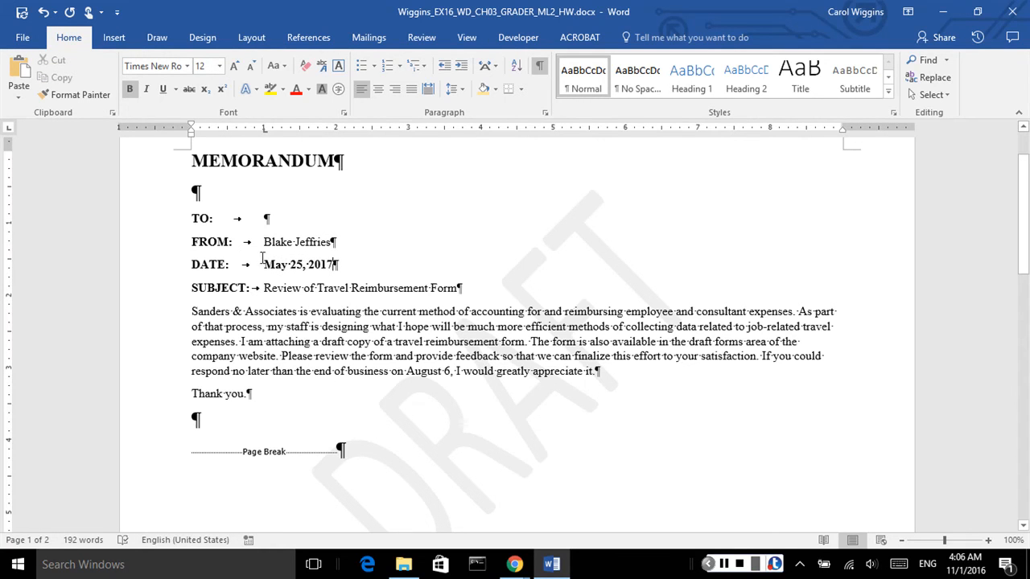
drag(264, 264, 332, 265)
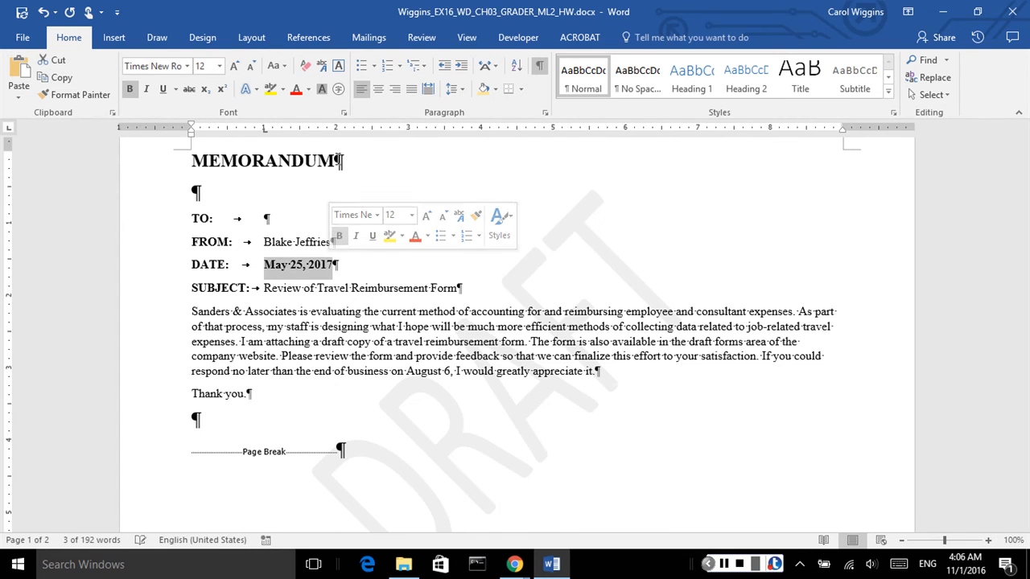
click(385, 270)
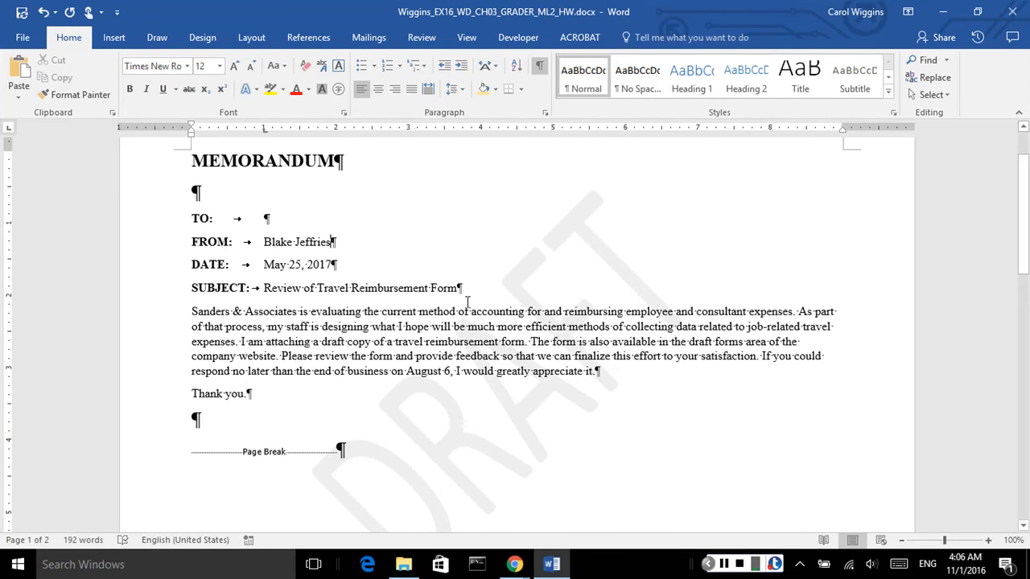
Step: Place the insertion point after the memo's TO: label
click(266, 218)
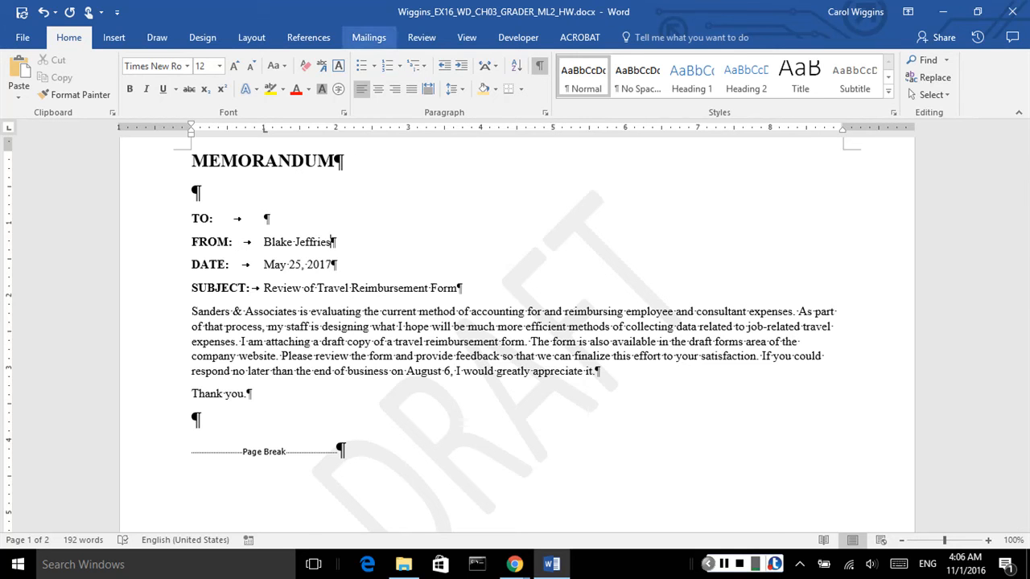
Step: Launch the Step-by-Step Mail Merge Wizard for letters using the current memo document
click(369, 37)
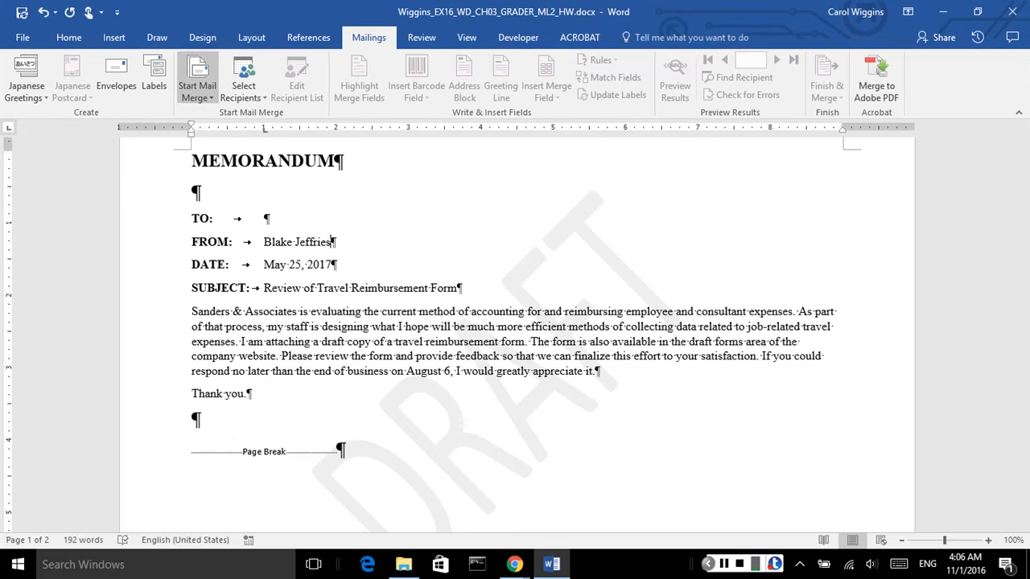
click(197, 89)
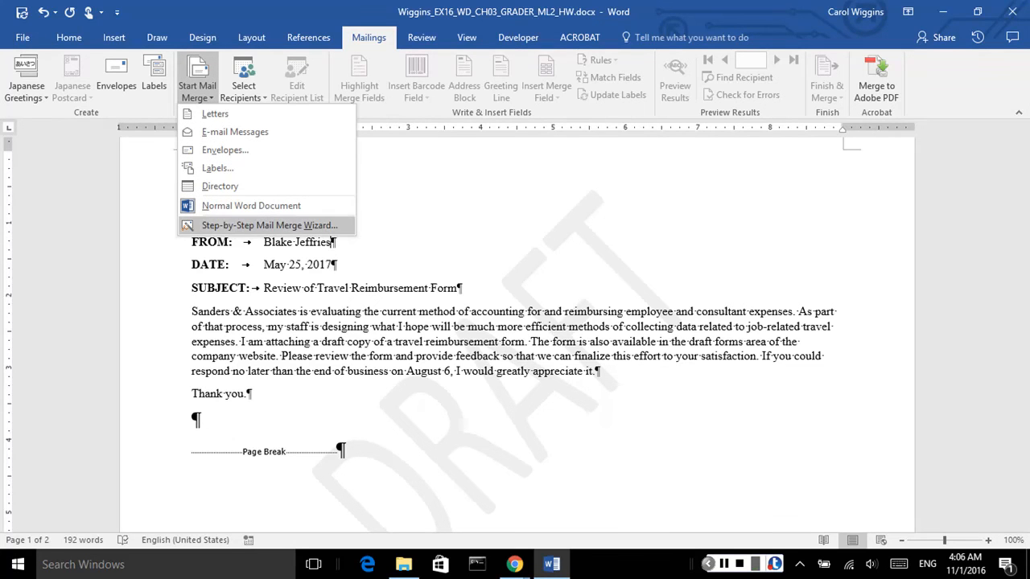
click(256, 226)
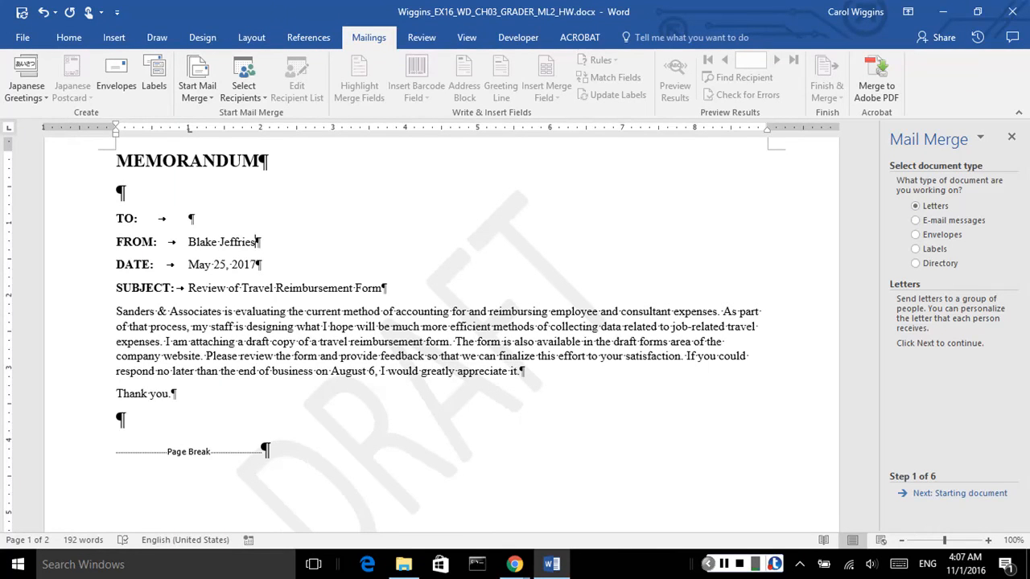
click(957, 494)
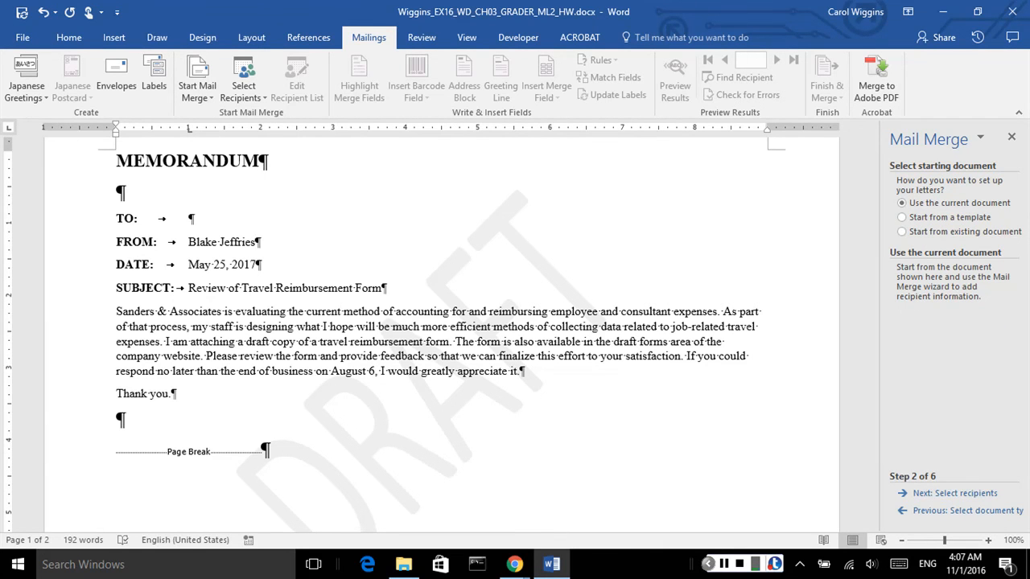
click(950, 497)
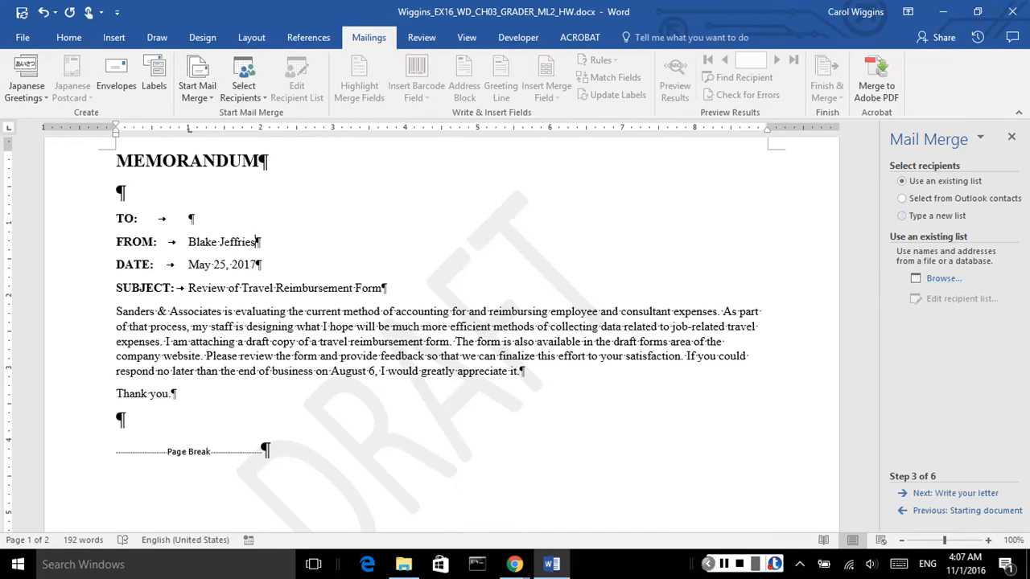
Step: Browse to the Travel Form project folder and select EX16_WD_CH03_GRADER_ML2_HW_Partners.xlsx
click(941, 280)
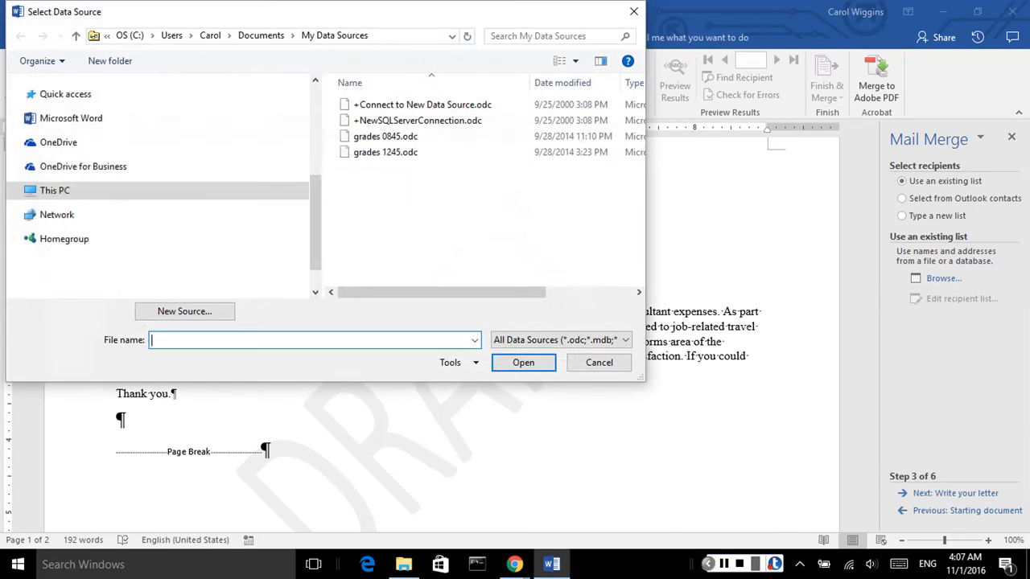
click(21, 190)
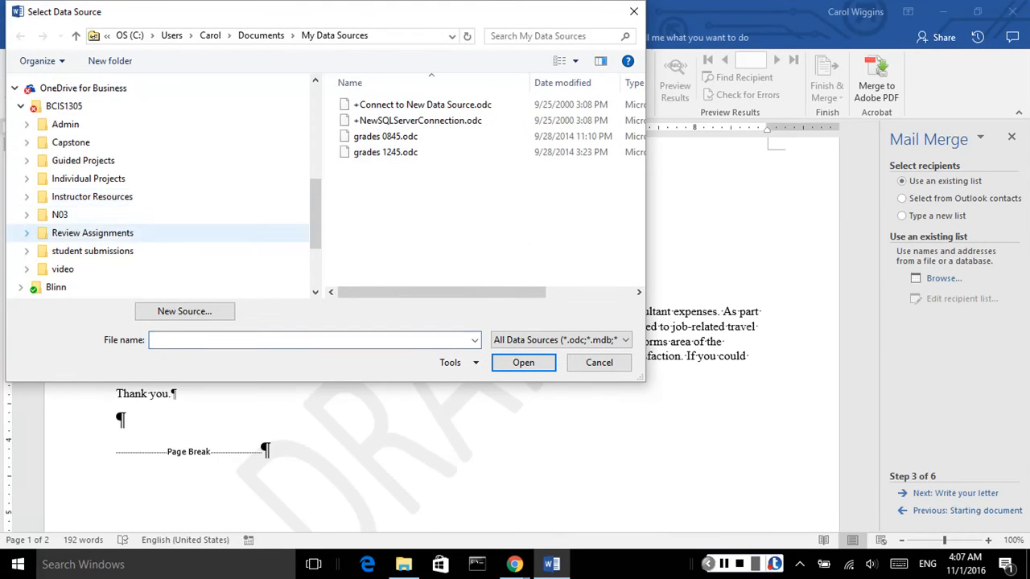
click(27, 214)
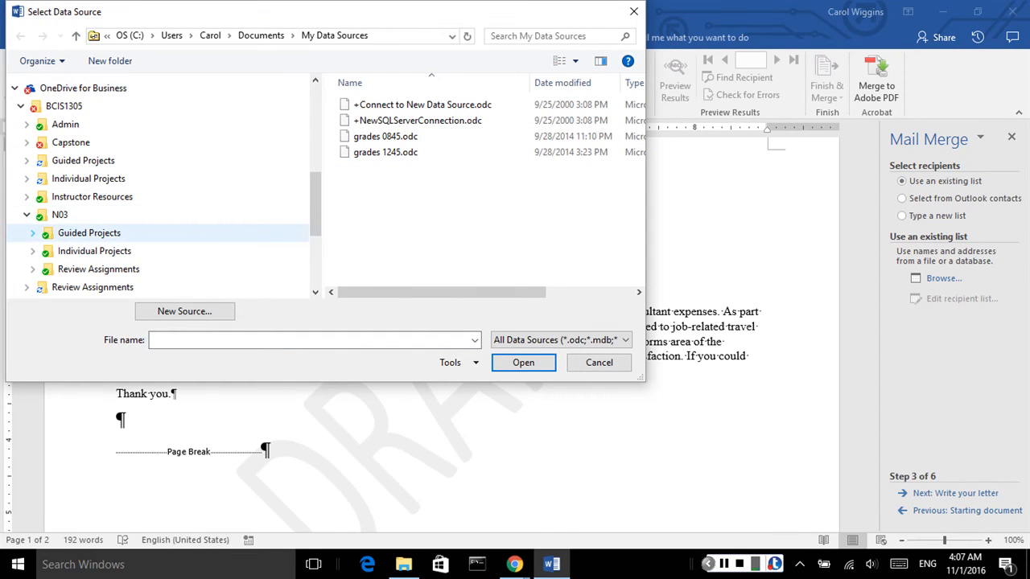
click(32, 232)
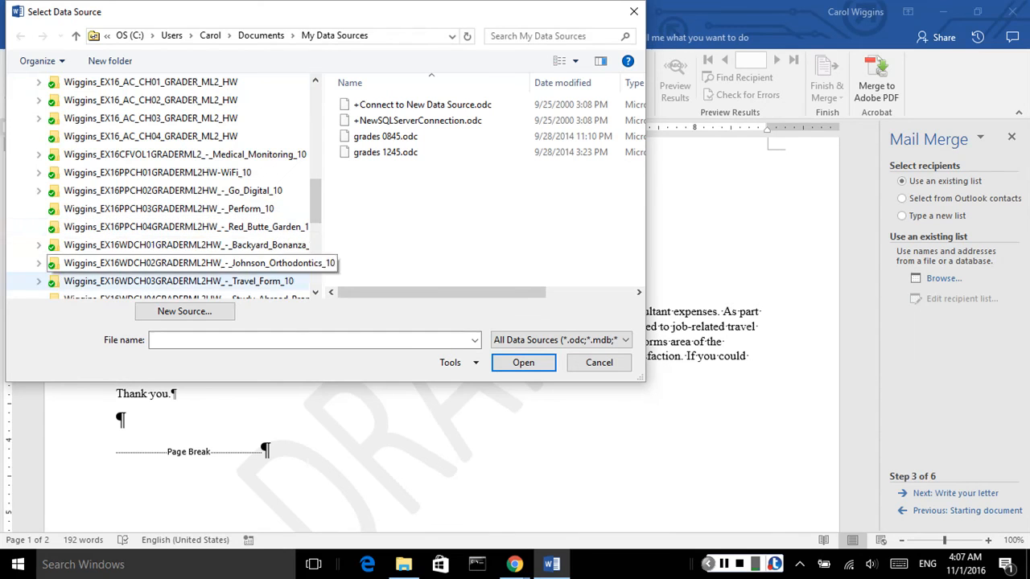
click(178, 281)
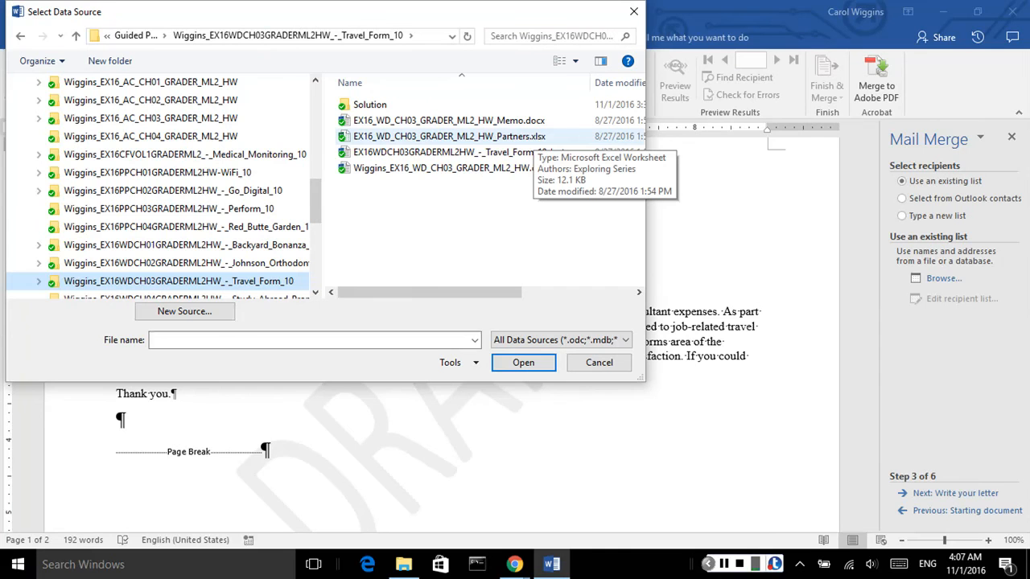
click(532, 137)
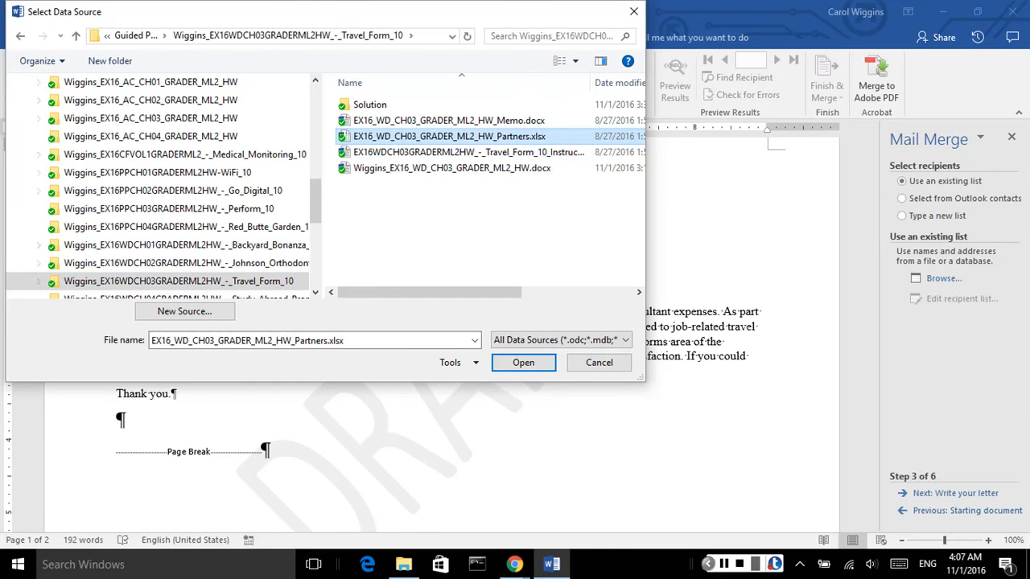
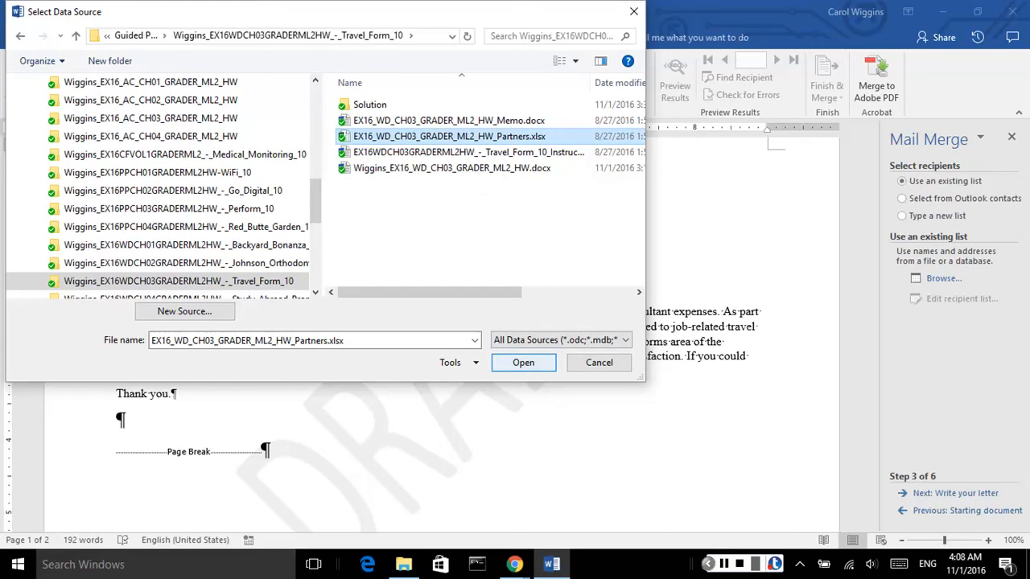
Step: Open EX16_WD_CH03_GRADER_ML2_HW_Partners.xlsx as the data source and accept its Sheet1$ table
click(523, 362)
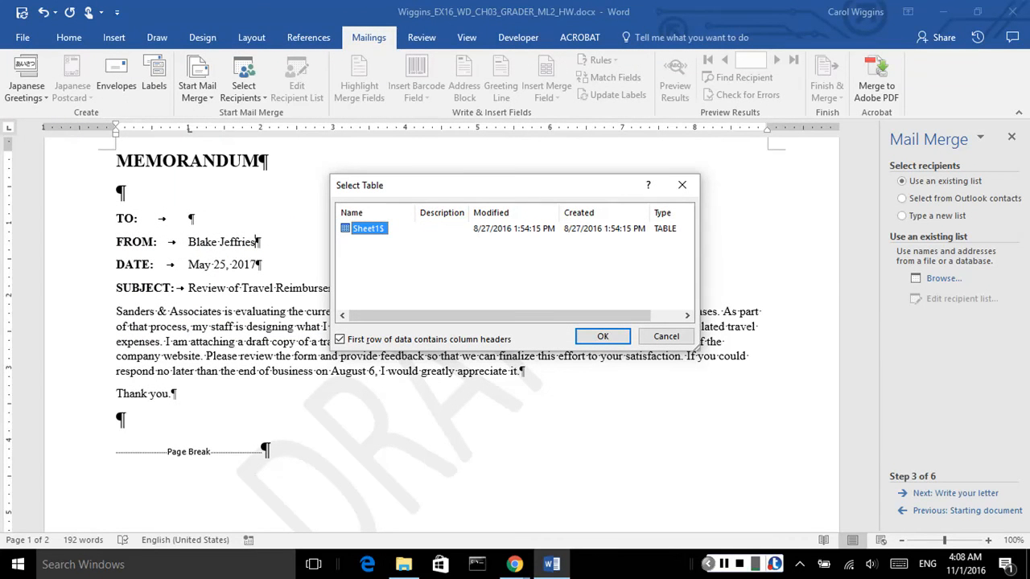
click(602, 336)
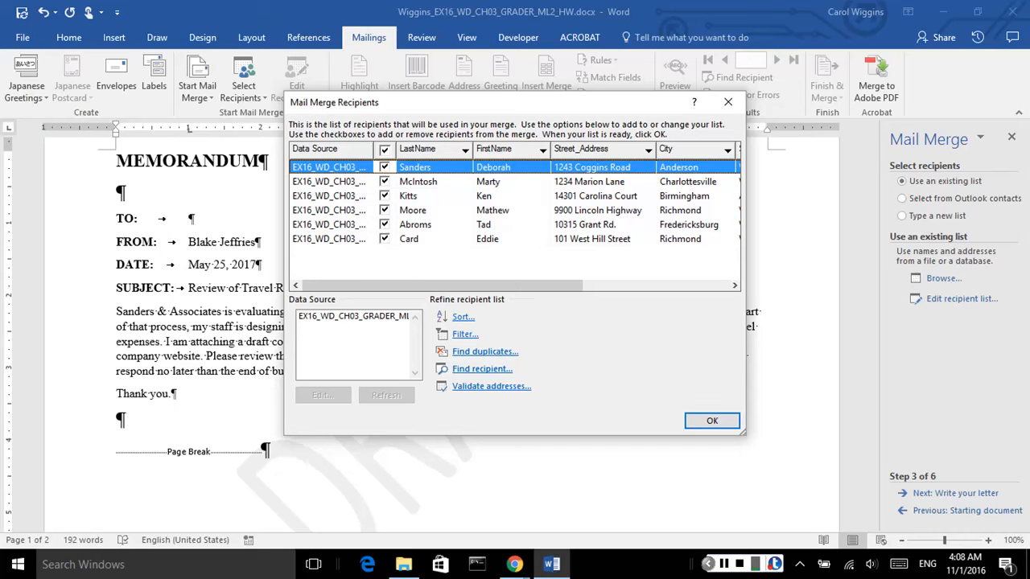
Step: Sort the recipients by LastName ascending, then advance to step 4, Write your letter
click(463, 317)
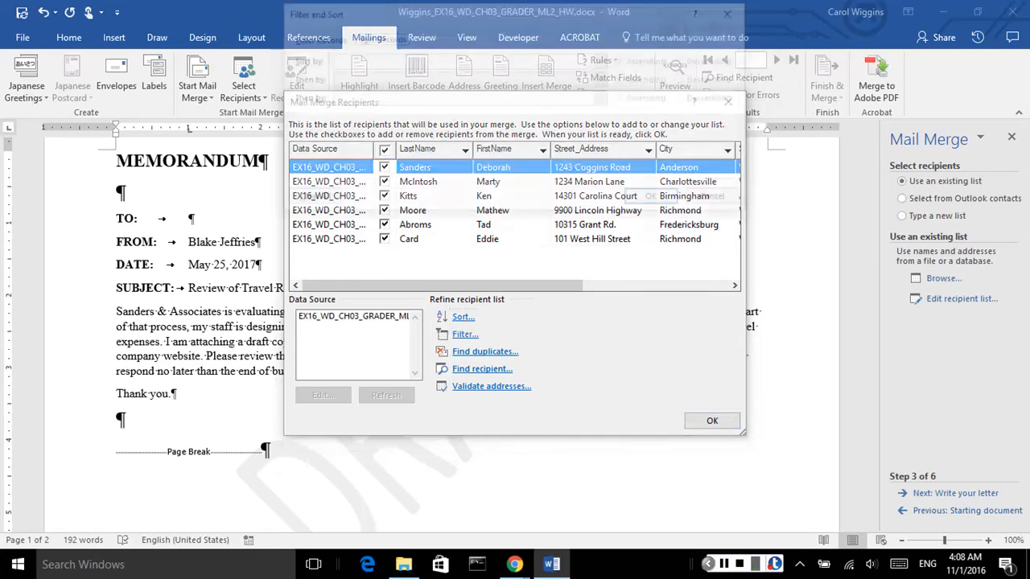
click(603, 60)
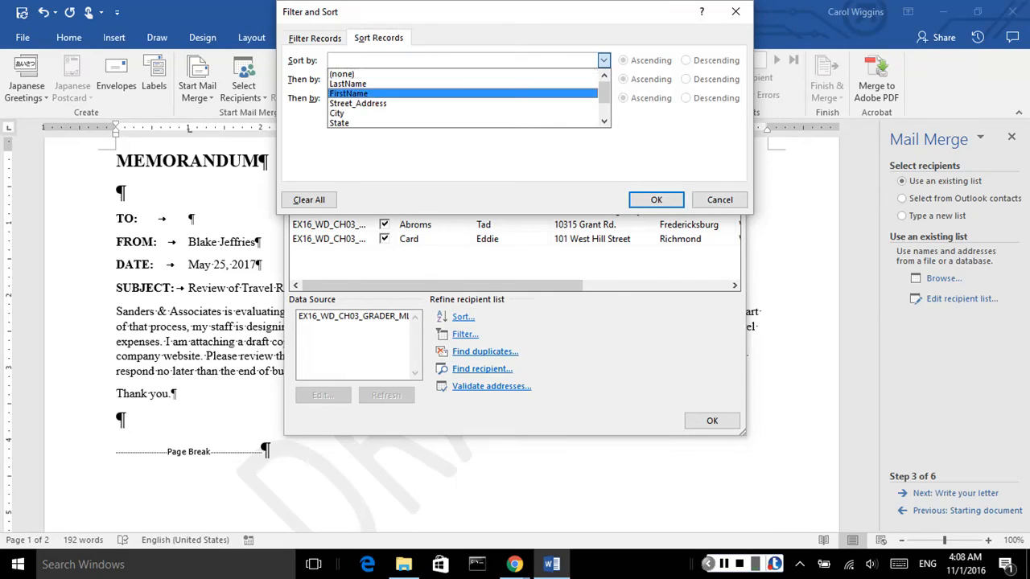
click(362, 83)
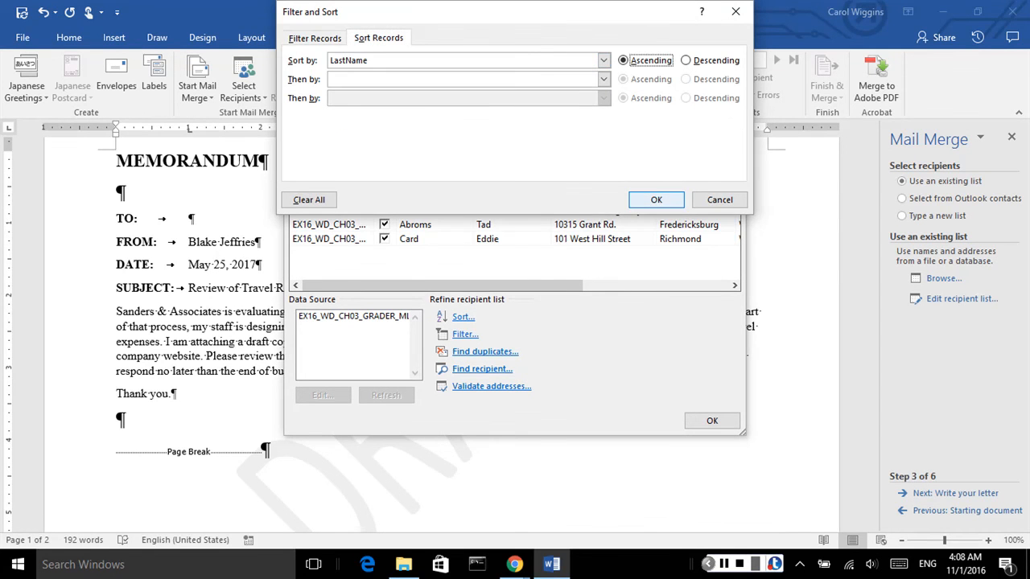
click(656, 199)
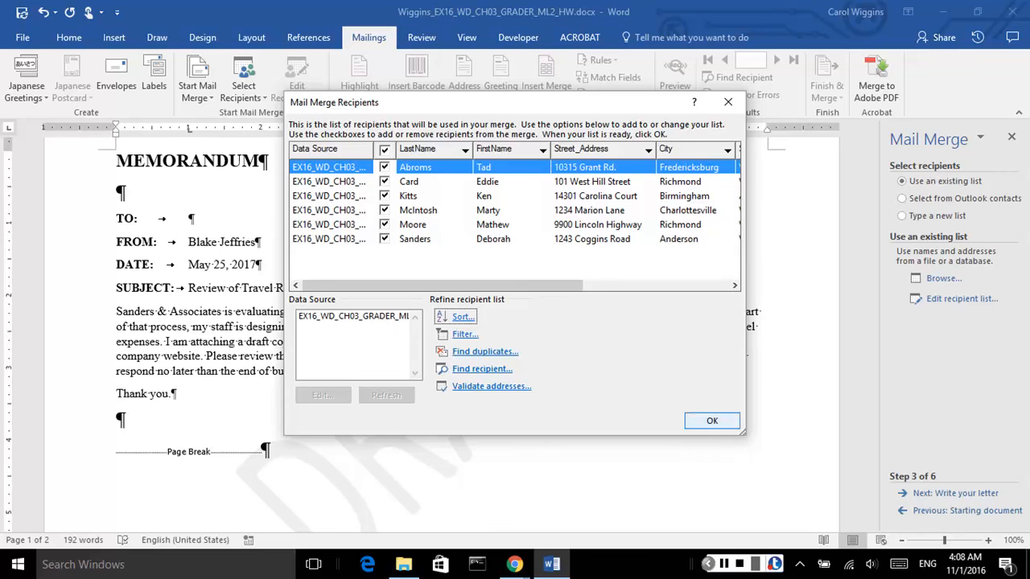
click(711, 421)
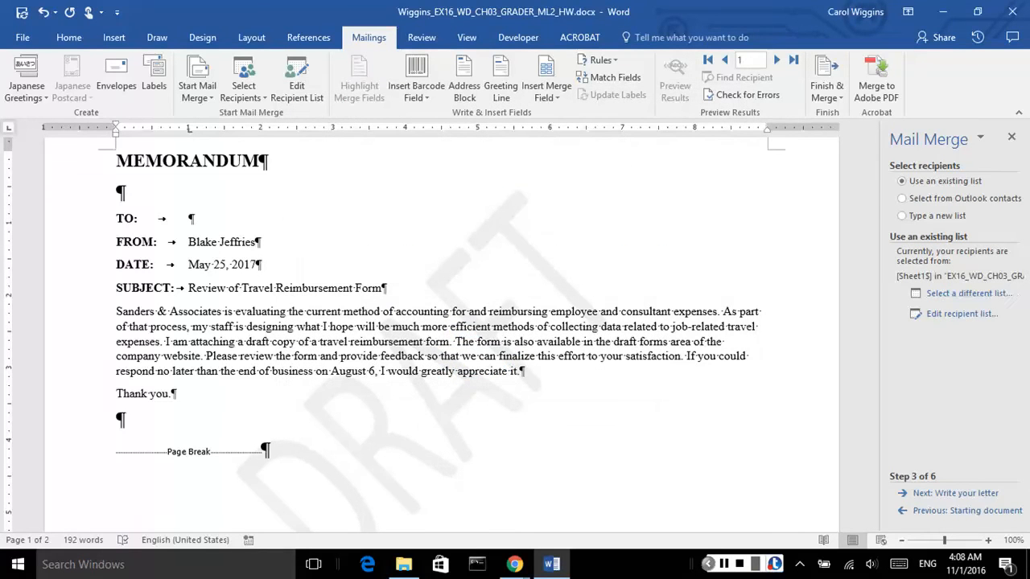
click(949, 494)
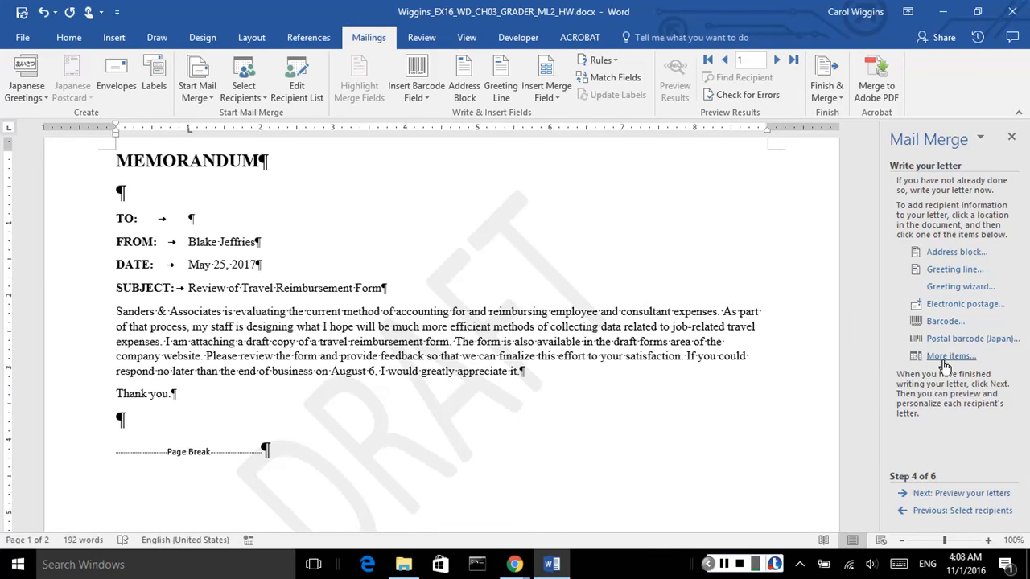
Step: Insert the «FirstName» and «LastName» merge fields after the TO: label
click(190, 218)
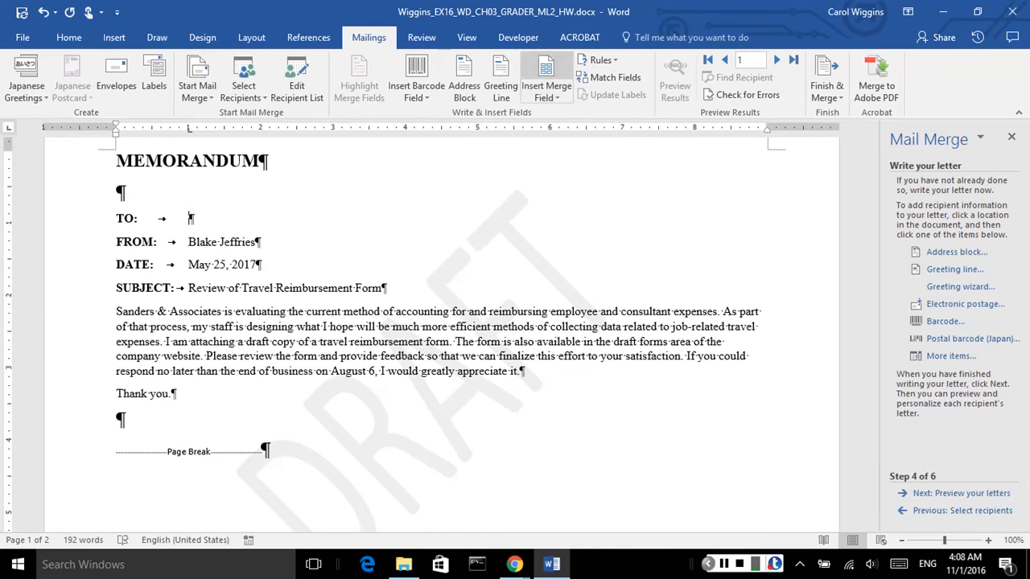
click(546, 91)
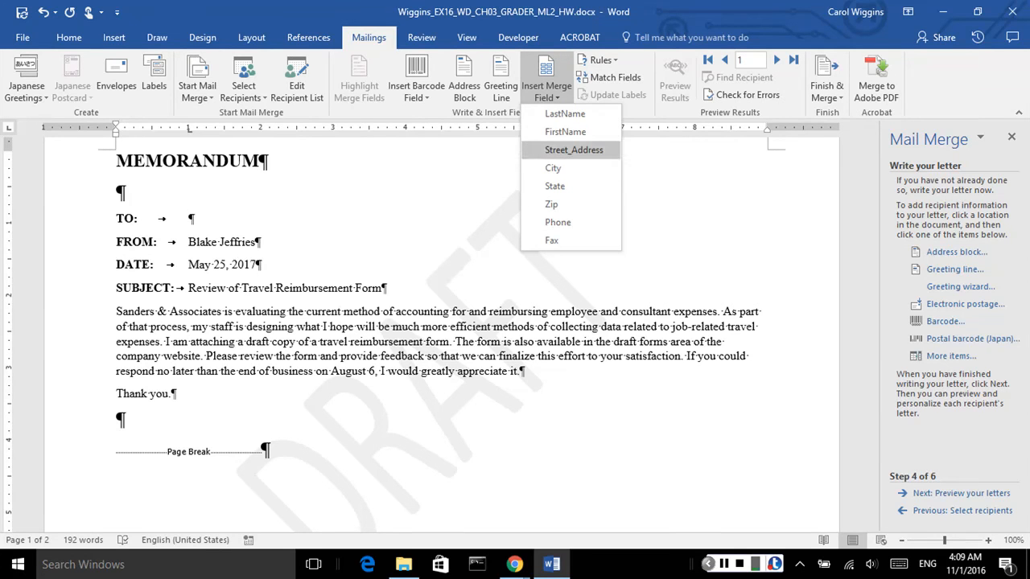
key(Down)
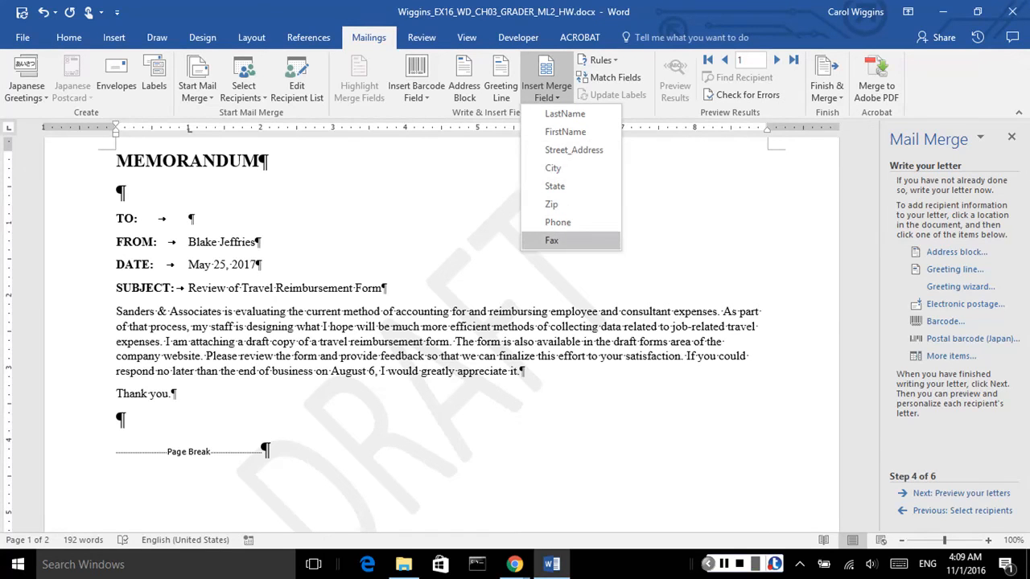
key(Up)
key(Up)
key(Up)
key(Up)
key(Up)
key(Up)
key(Up)
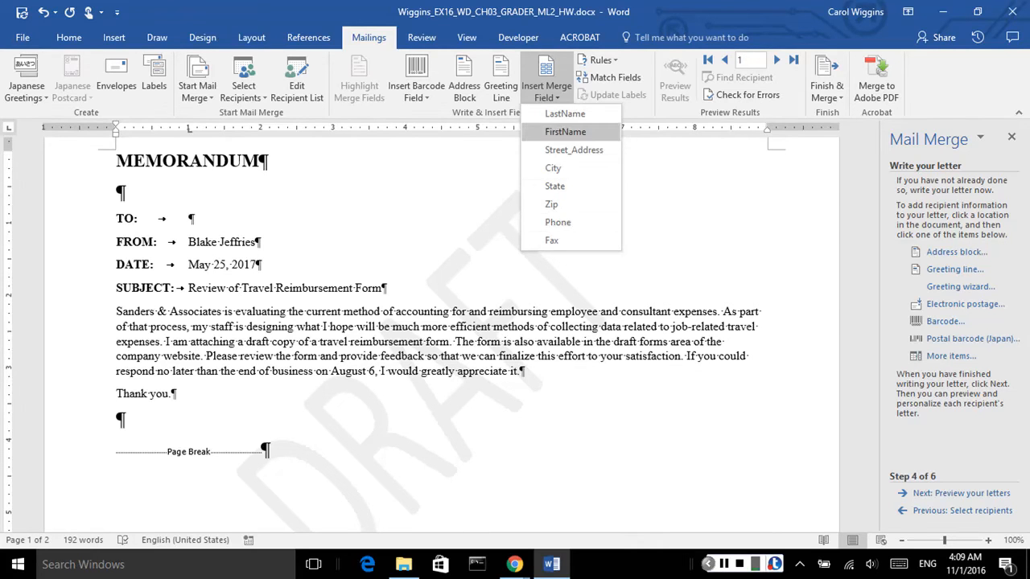
key(Return)
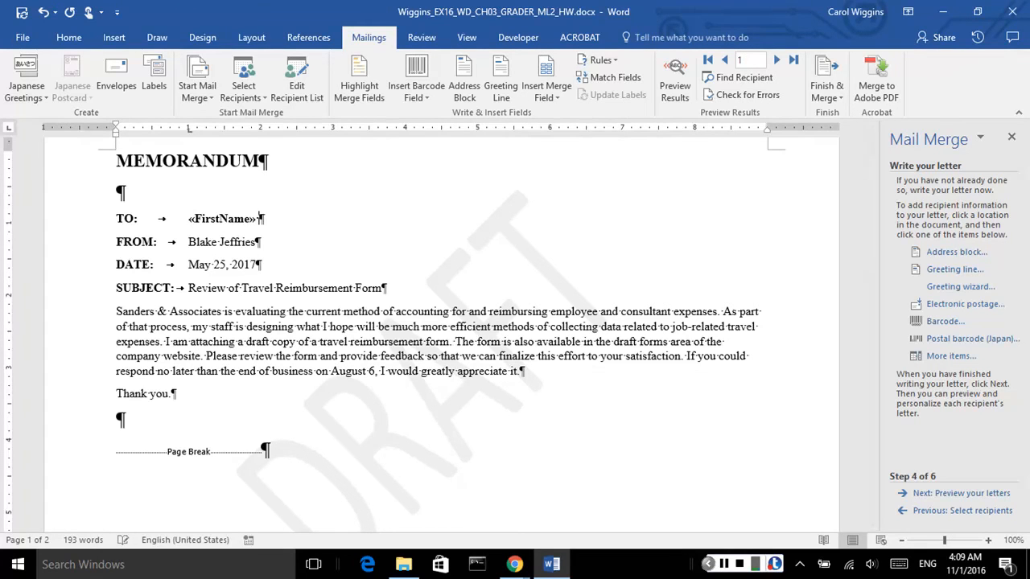
click(546, 91)
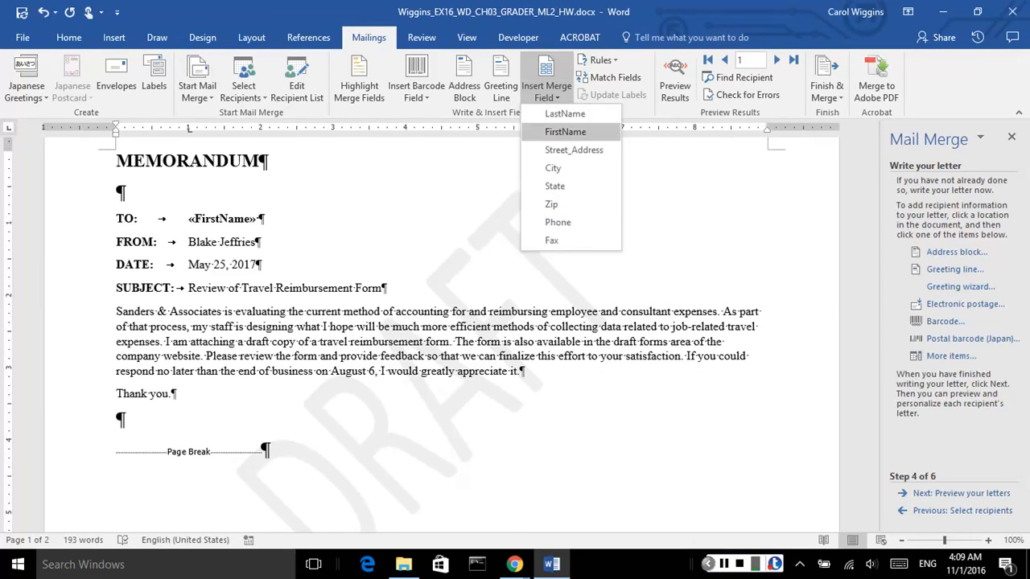
key(Up)
key(Return)
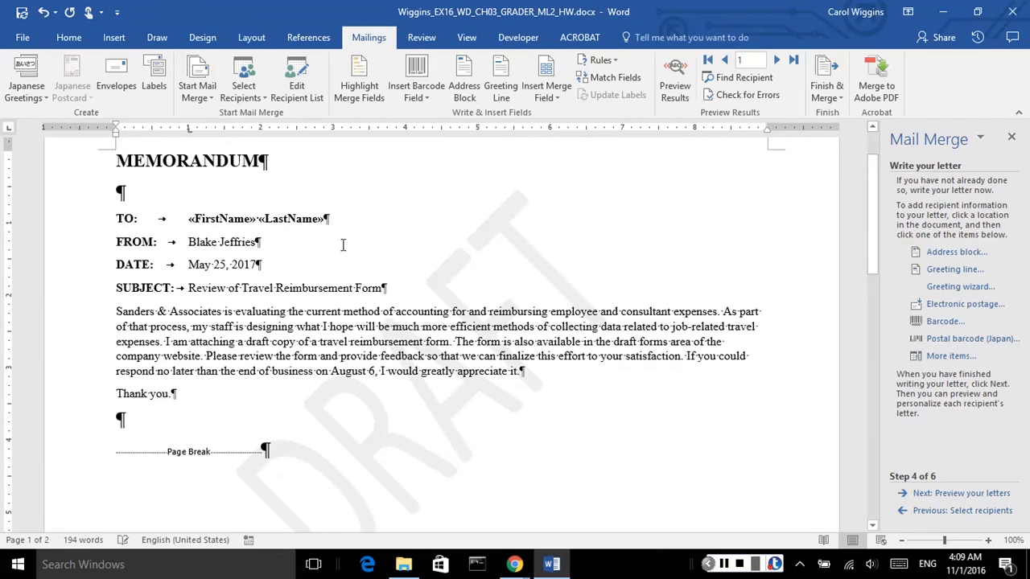
Step: Remove bold formatting from the two name fields on the TO: line
drag(188, 218, 302, 212)
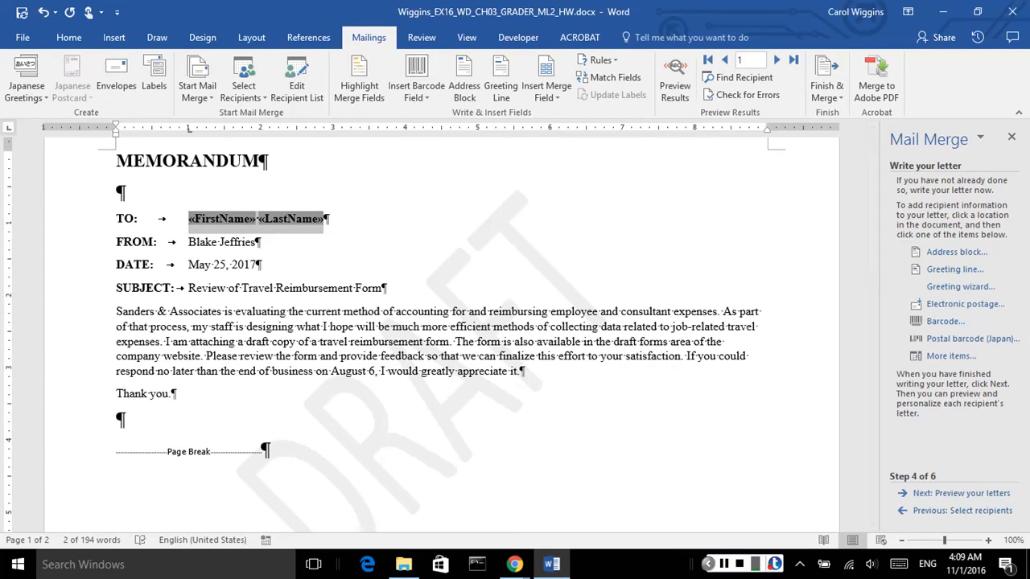
click(69, 37)
click(129, 89)
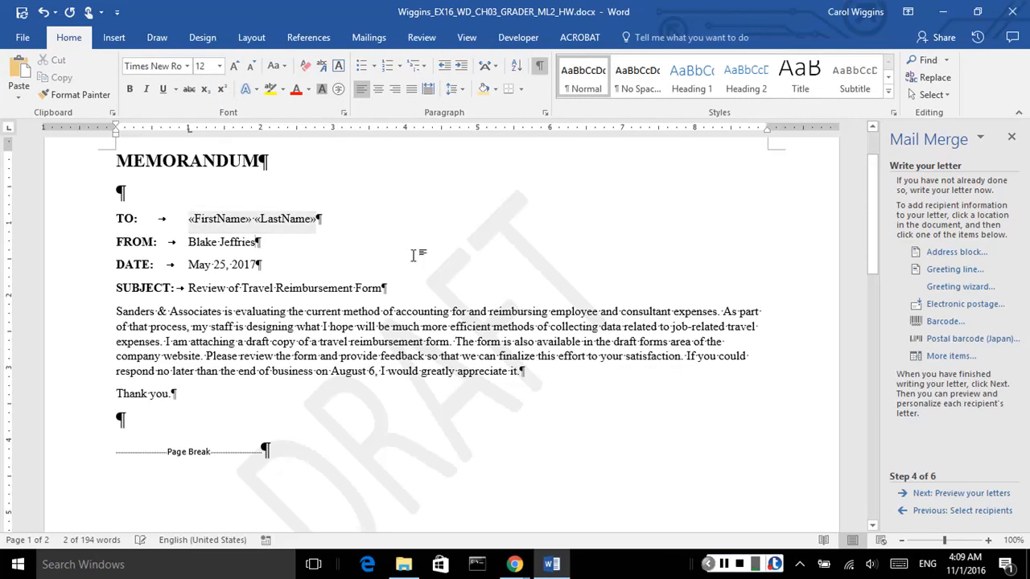
click(416, 251)
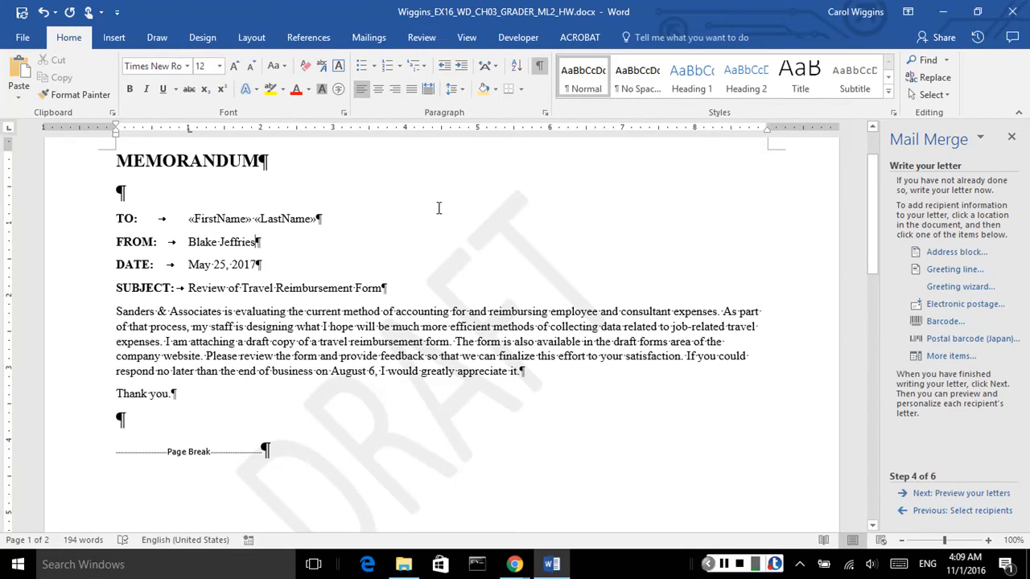
click(193, 218)
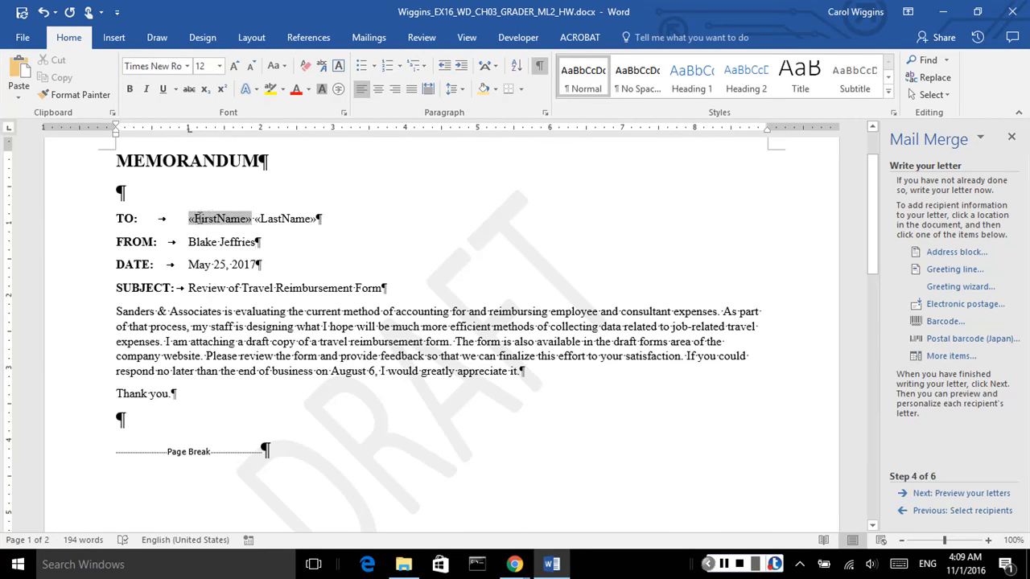
click(421, 254)
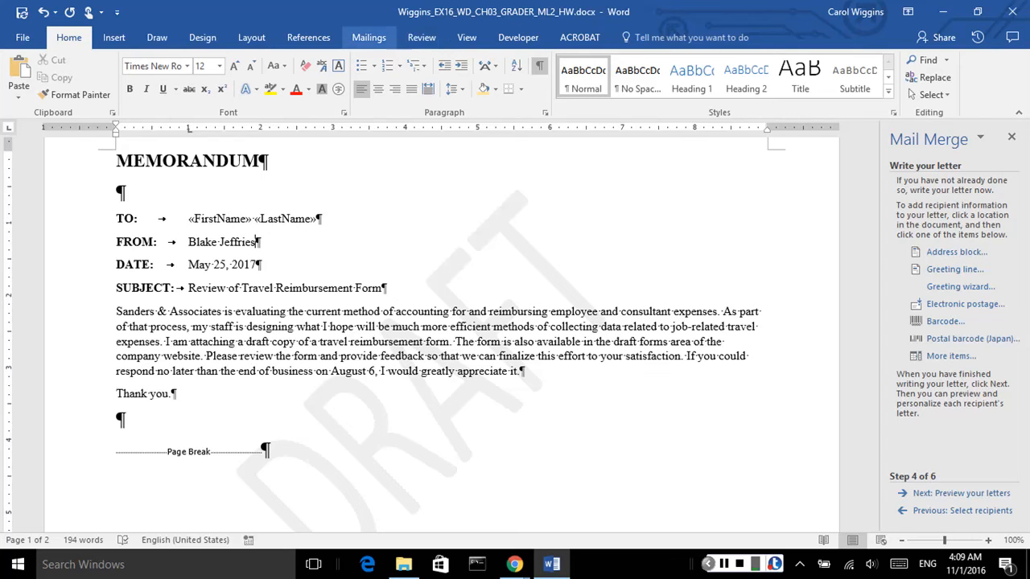
click(369, 37)
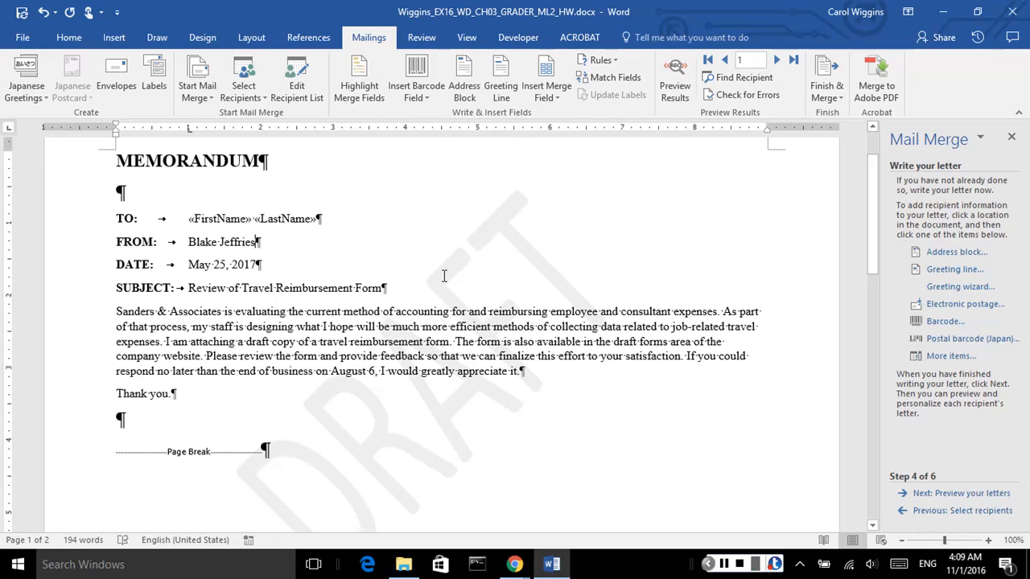
Step: Preview the memos, browsing recipients forward and back, then advance to step 6, Complete the merge
click(961, 493)
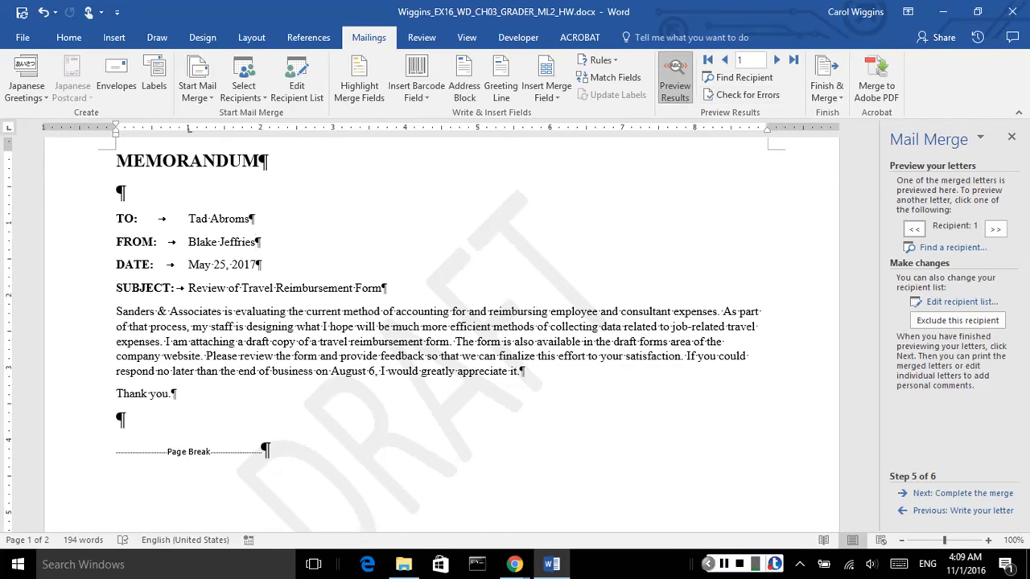
click(674, 80)
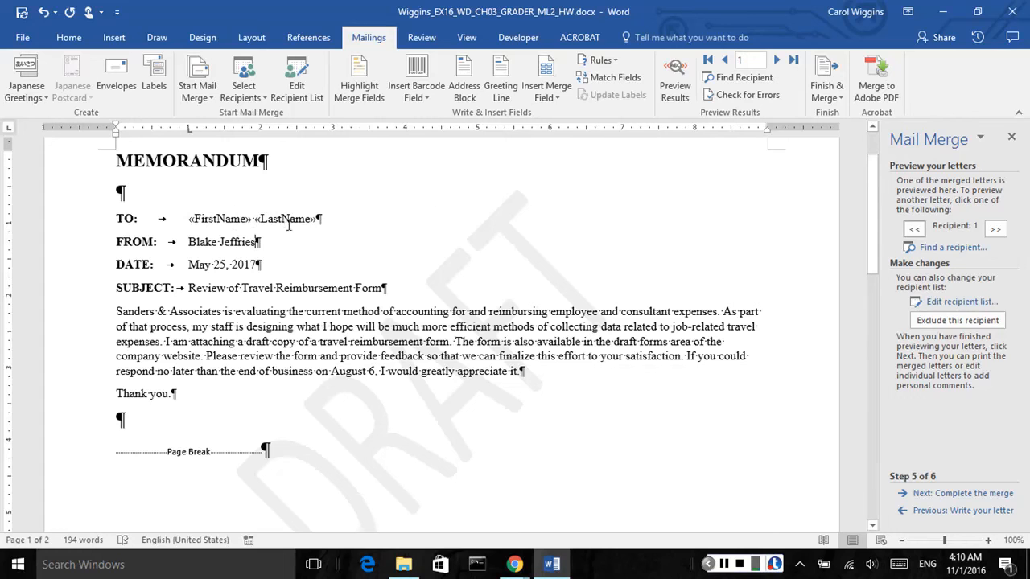
click(674, 80)
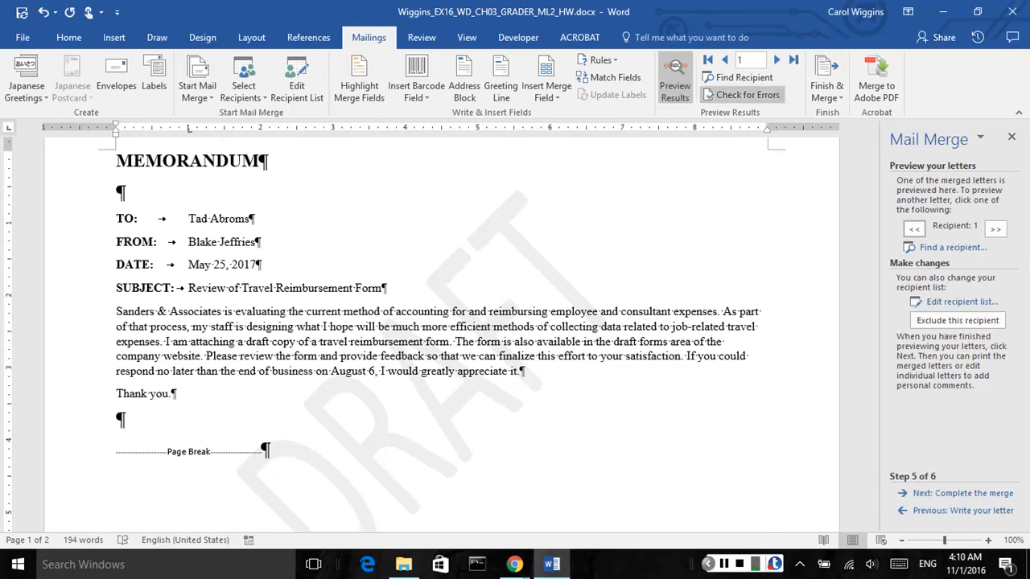
click(777, 59)
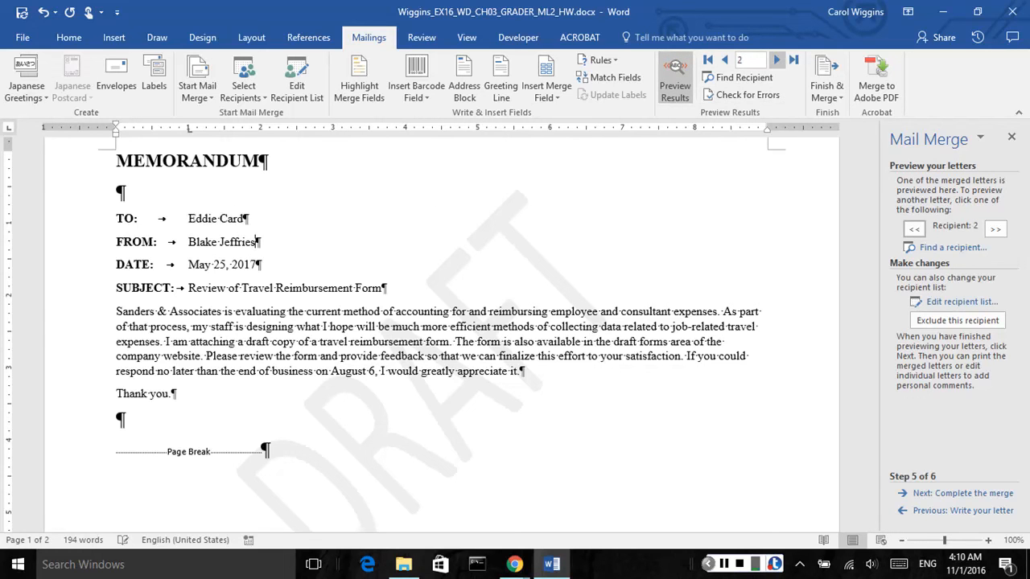
click(776, 59)
click(776, 60)
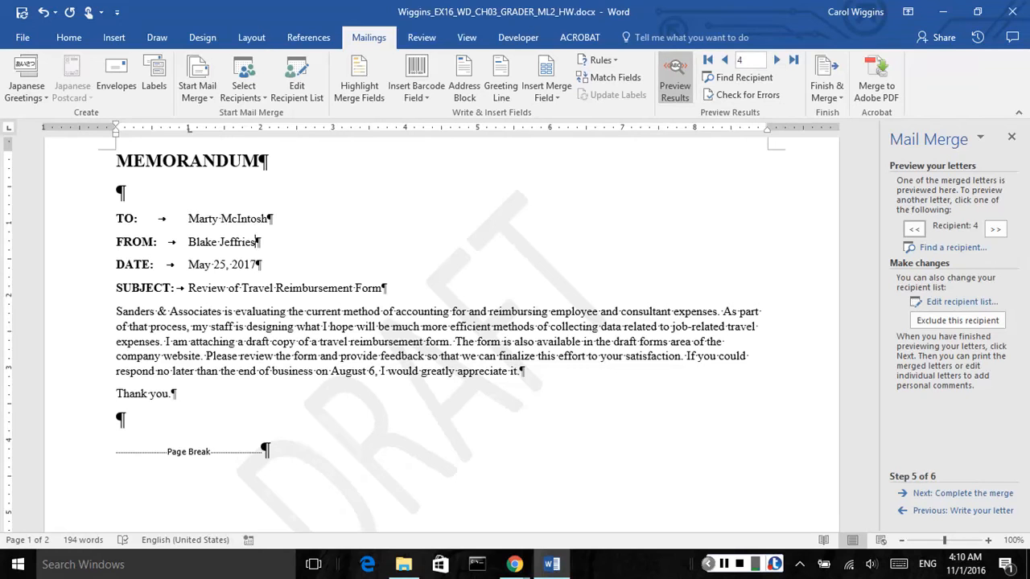
click(723, 59)
click(724, 59)
click(724, 60)
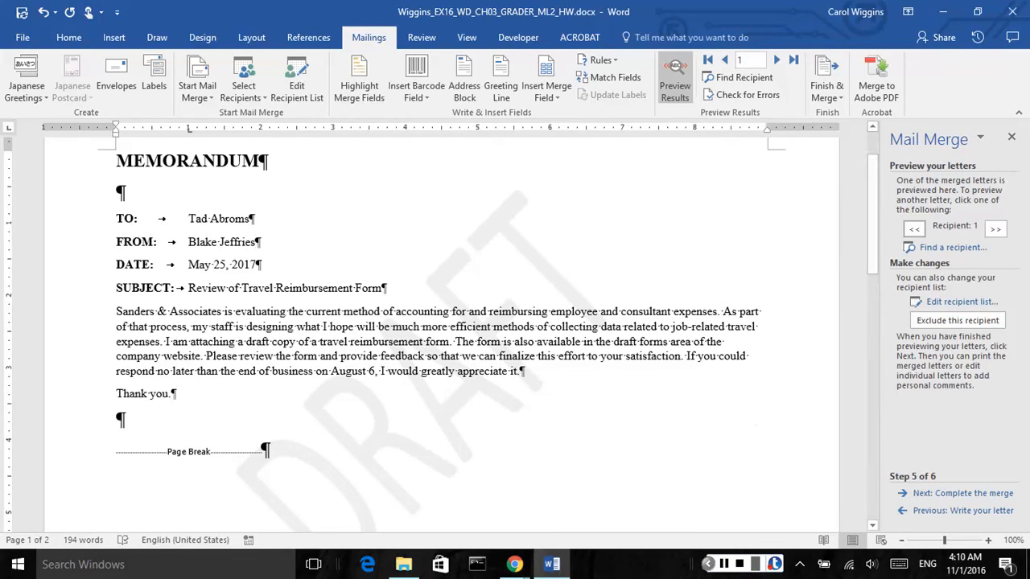
click(964, 493)
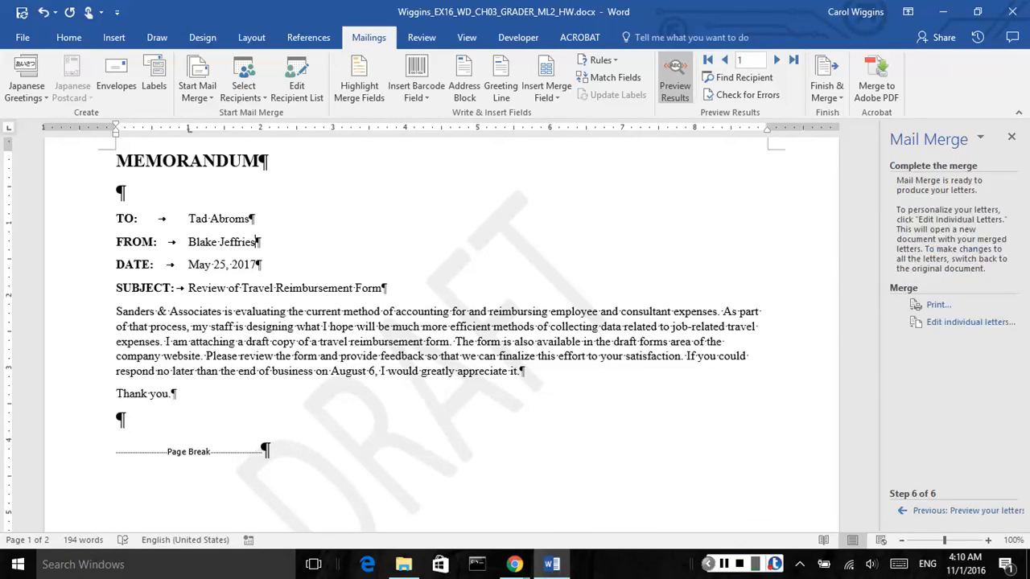
Step: Edit individual letters, merging All records into the new Letters1 document
click(946, 325)
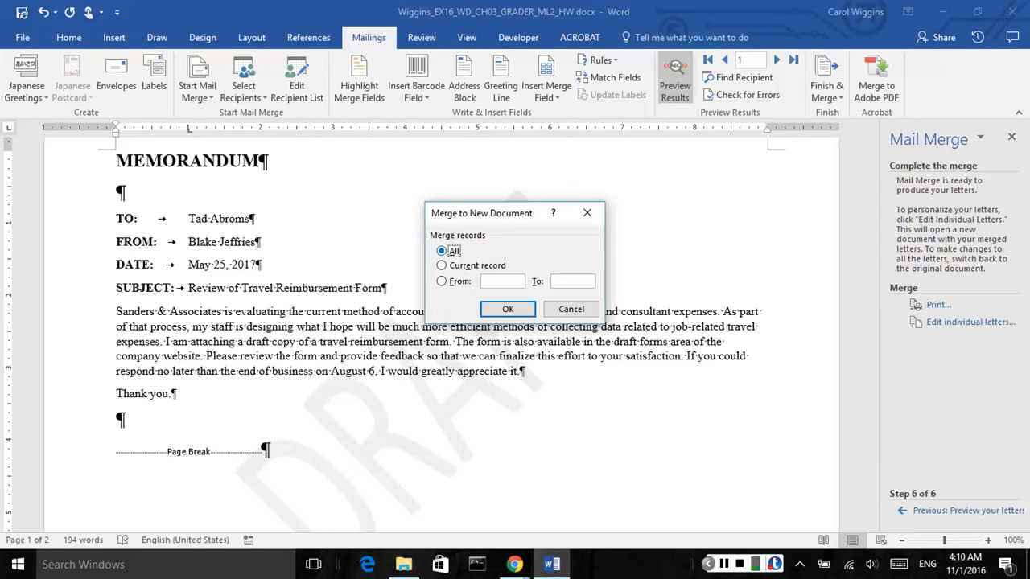
click(508, 308)
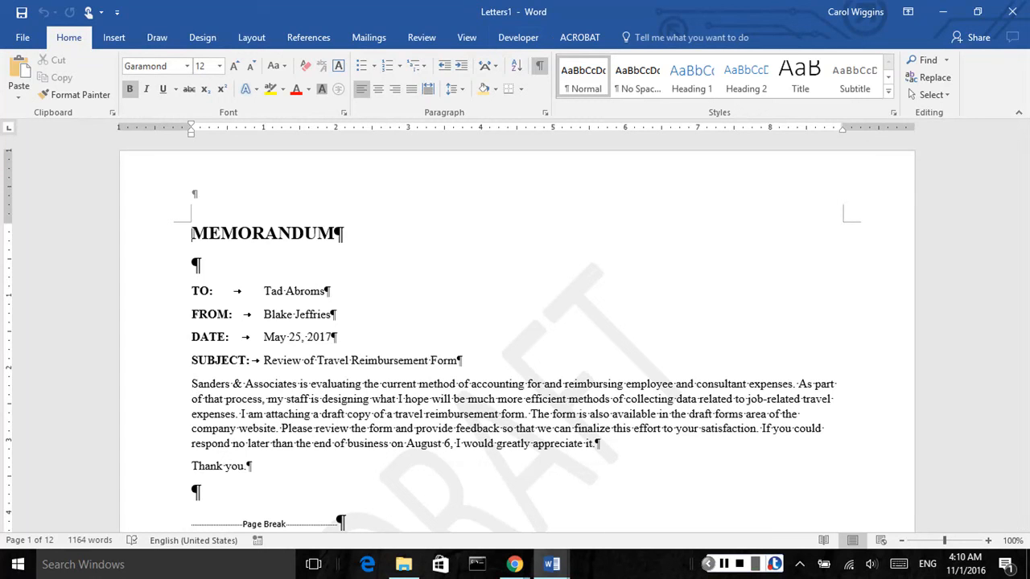
Step: Scroll through Letters1, checking the recipient names on the merged memos
click(265, 291)
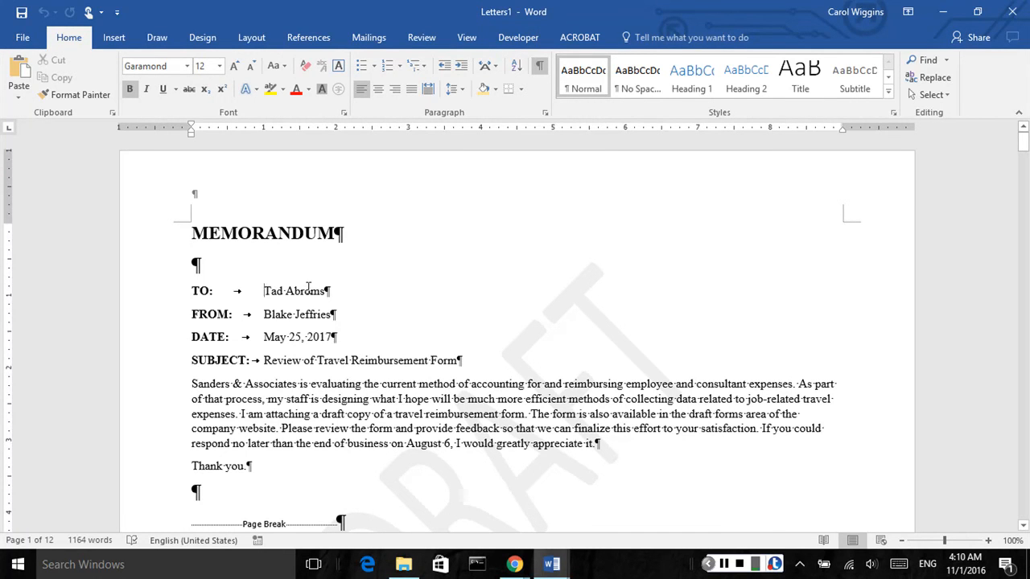
drag(308, 287, 326, 291)
scroll(428, 294, down, 8)
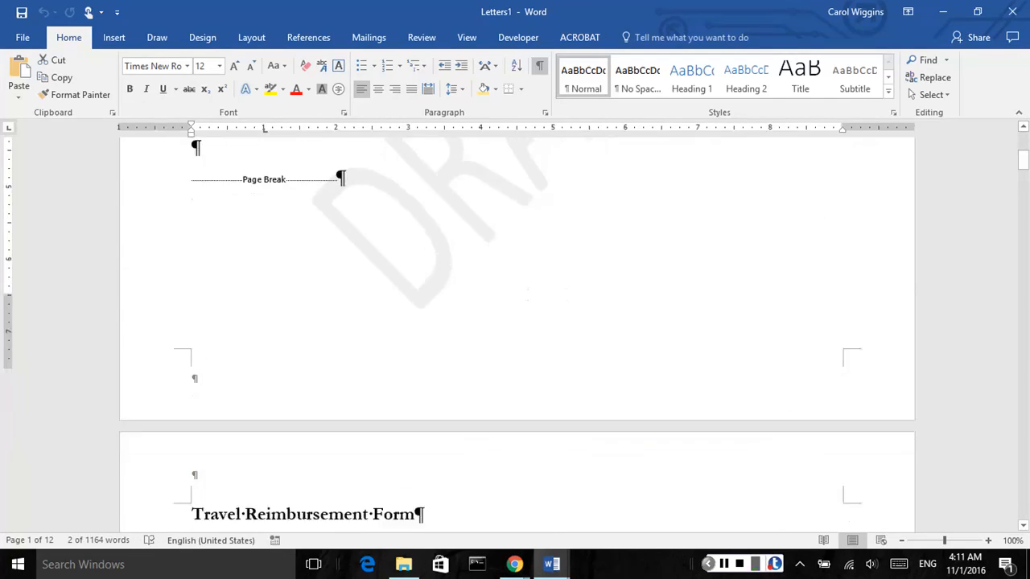
scroll(331, 239, down, 14)
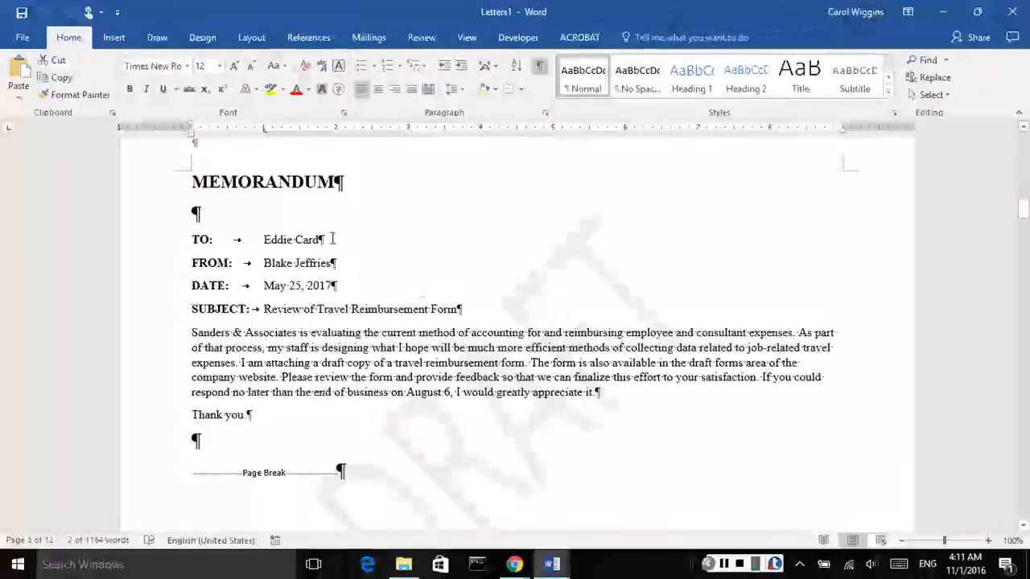
drag(257, 239, 326, 238)
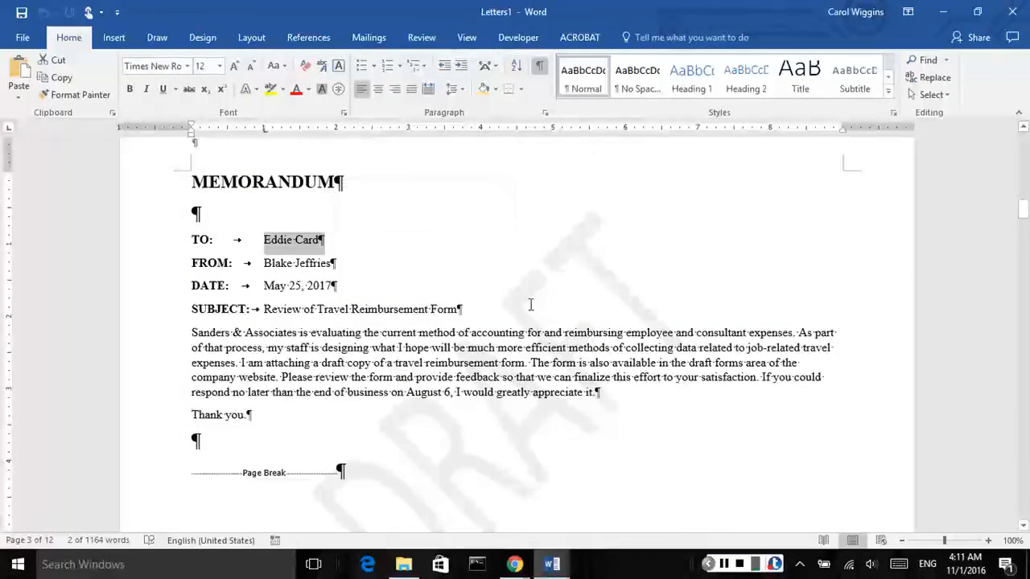
scroll(531, 305, down, 4)
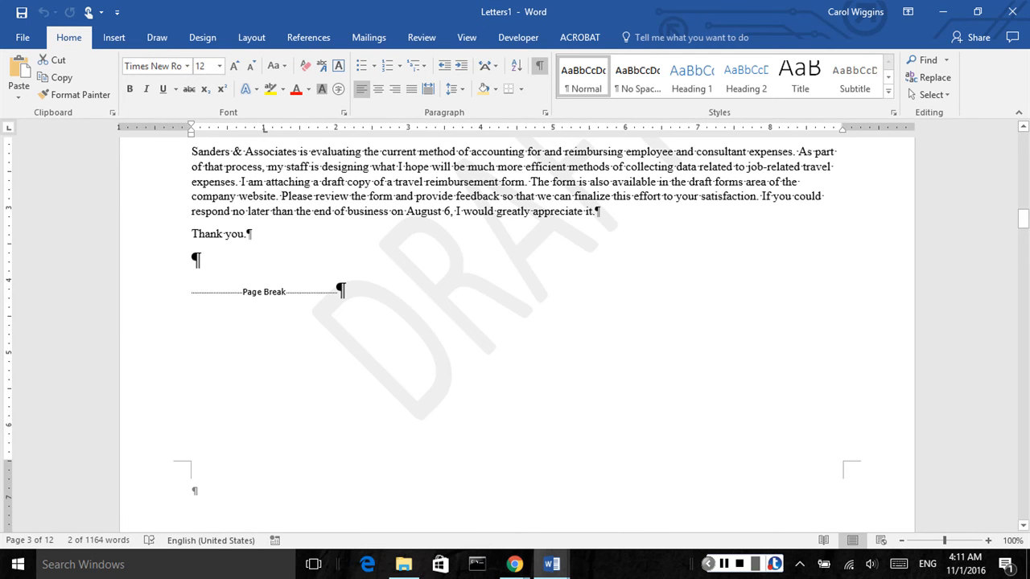
scroll(491, 482, down, 10)
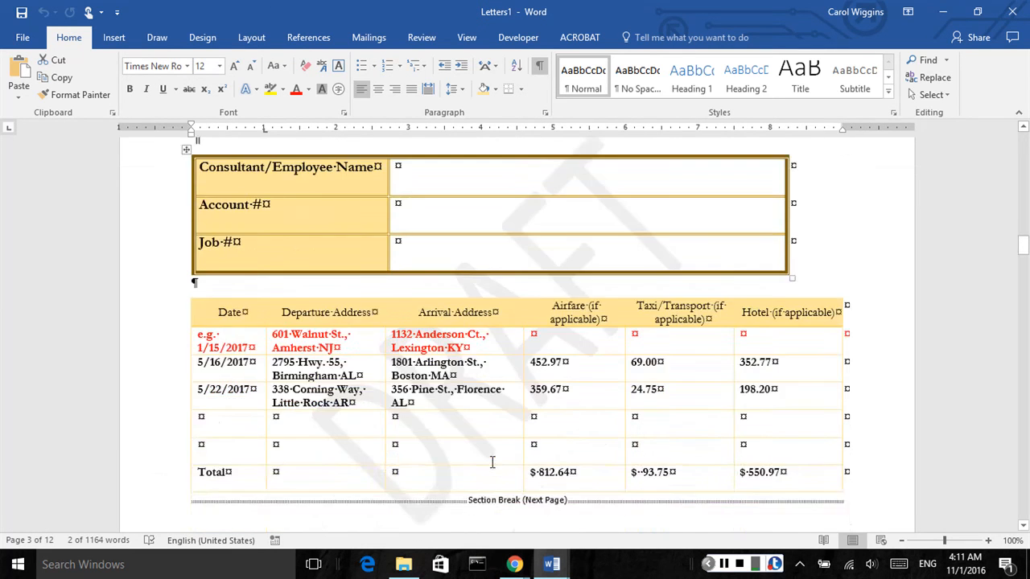
scroll(491, 483, down, 2)
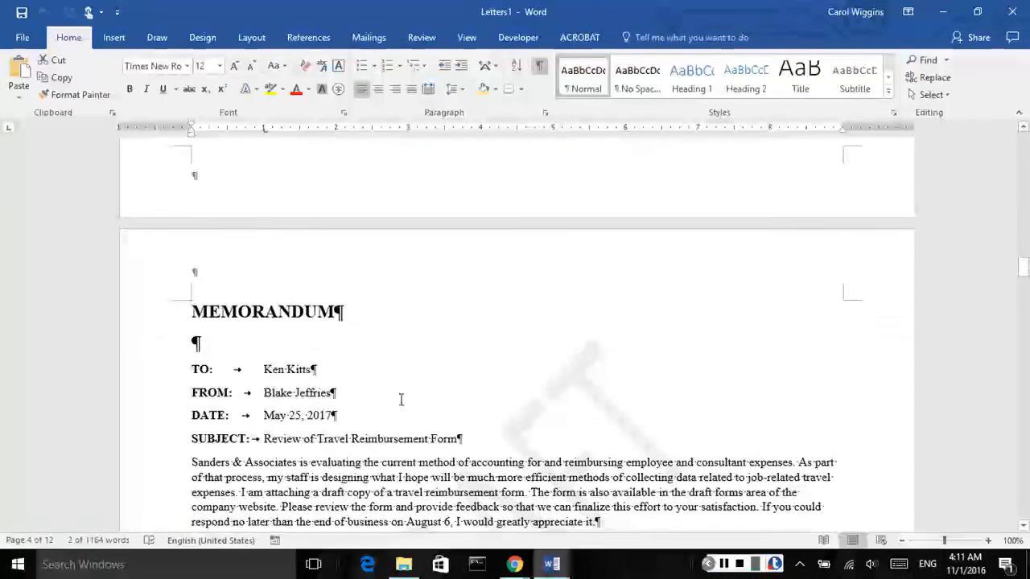
scroll(344, 340, up, 4)
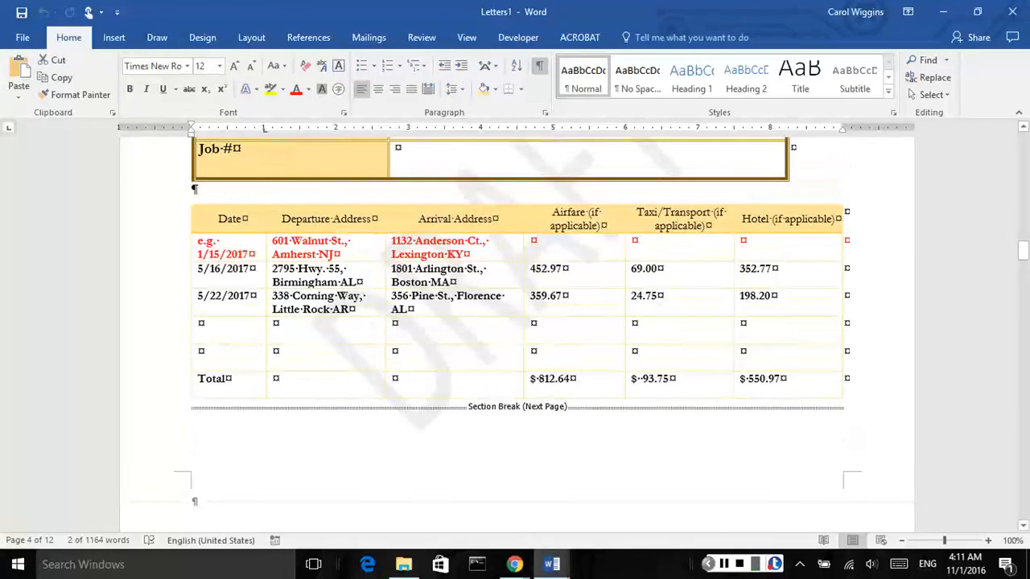
drag(1022, 250, 1023, 138)
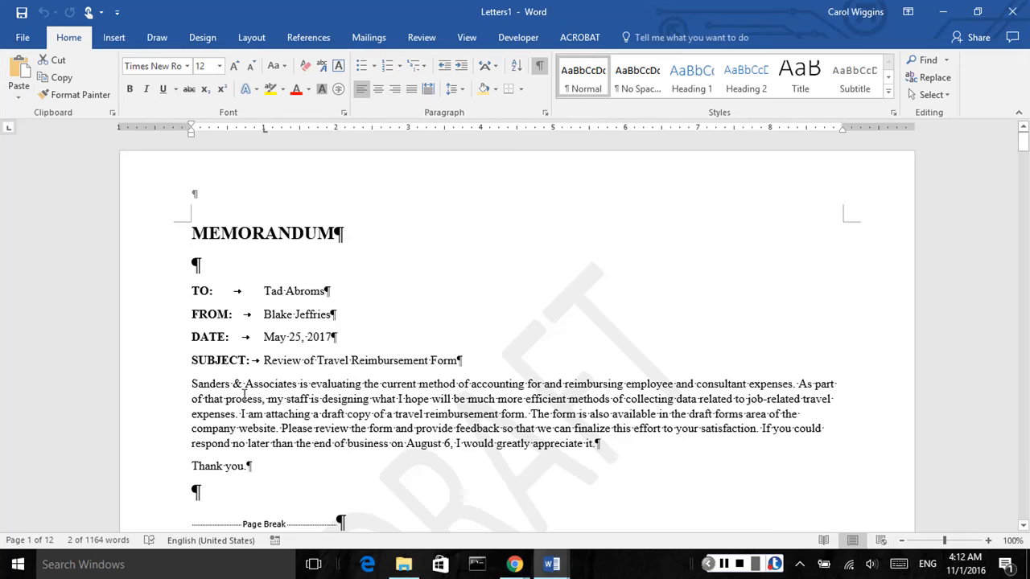
Step: Select all of Letters1, clear the selection, then close it without saving
click(194, 318)
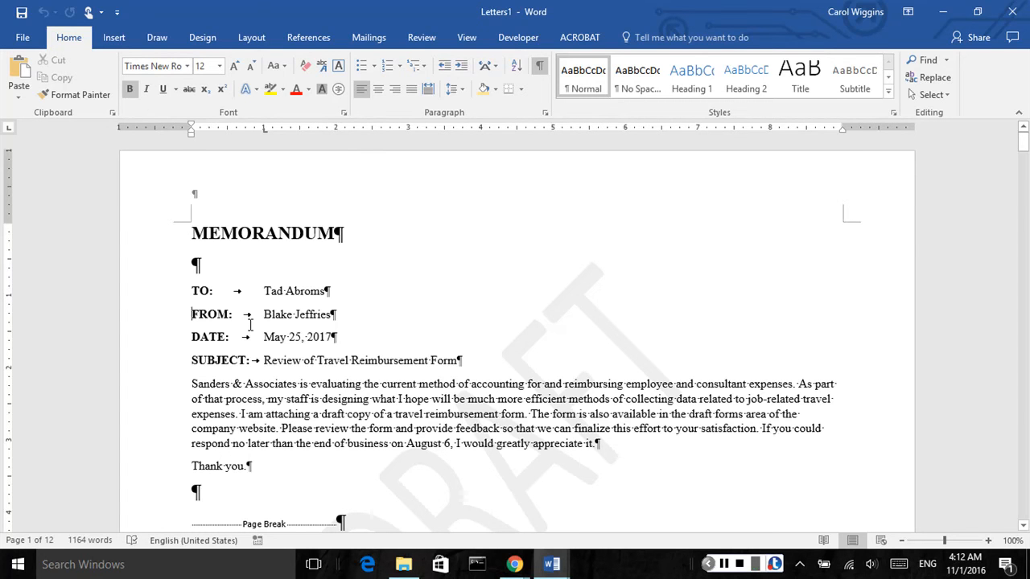
key(ctrl+a)
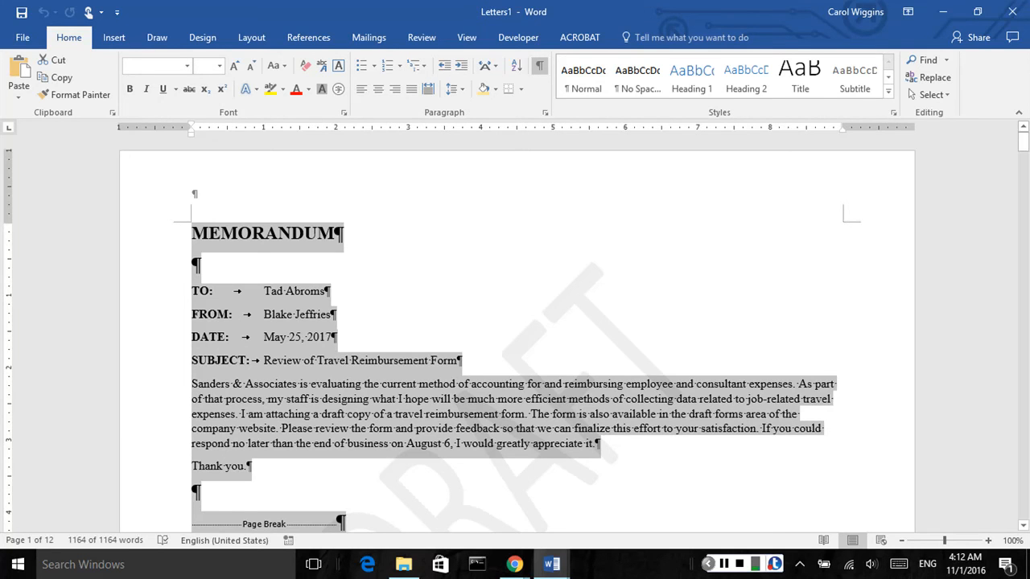
scroll(712, 362, down, 6)
mouse_move(1022, 157)
mouse_down()
mouse_move(1023, 141)
mouse_move(1022, 374)
mouse_move(1023, 141)
mouse_up()
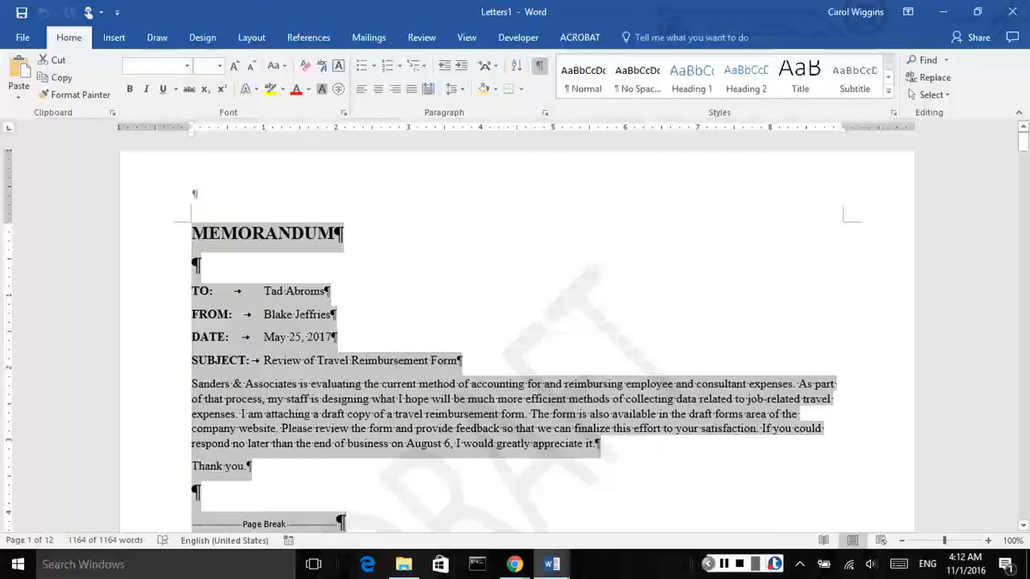
click(582, 415)
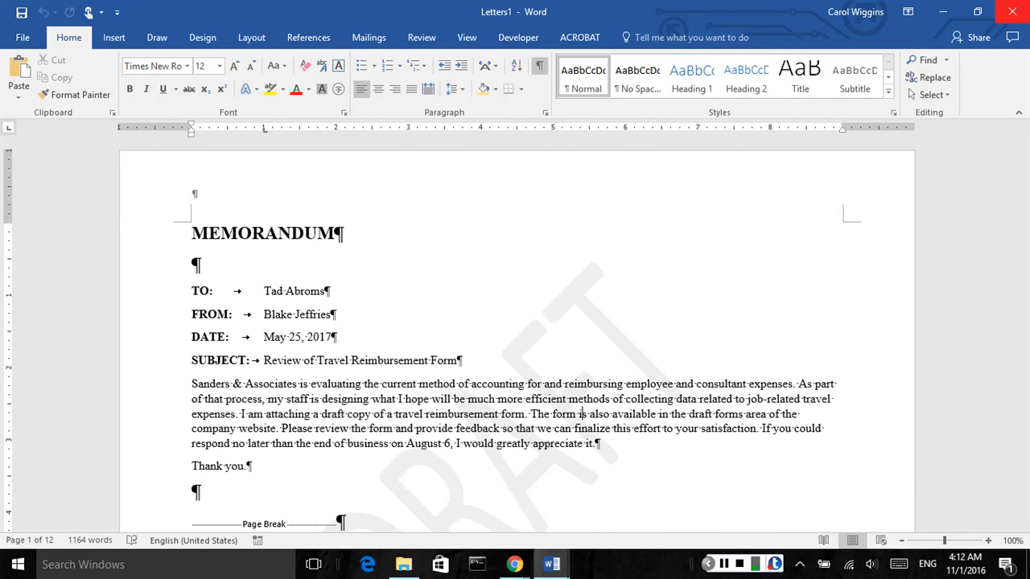
click(1011, 12)
click(515, 310)
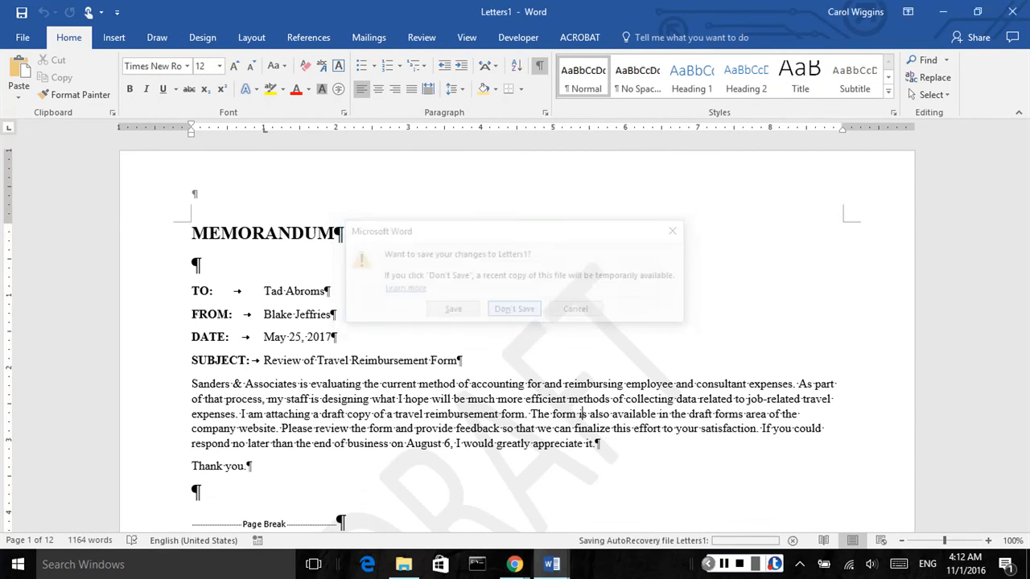
Step: Review the main memo document and bring up the Insert tab commands
scroll(449, 349, down, 3)
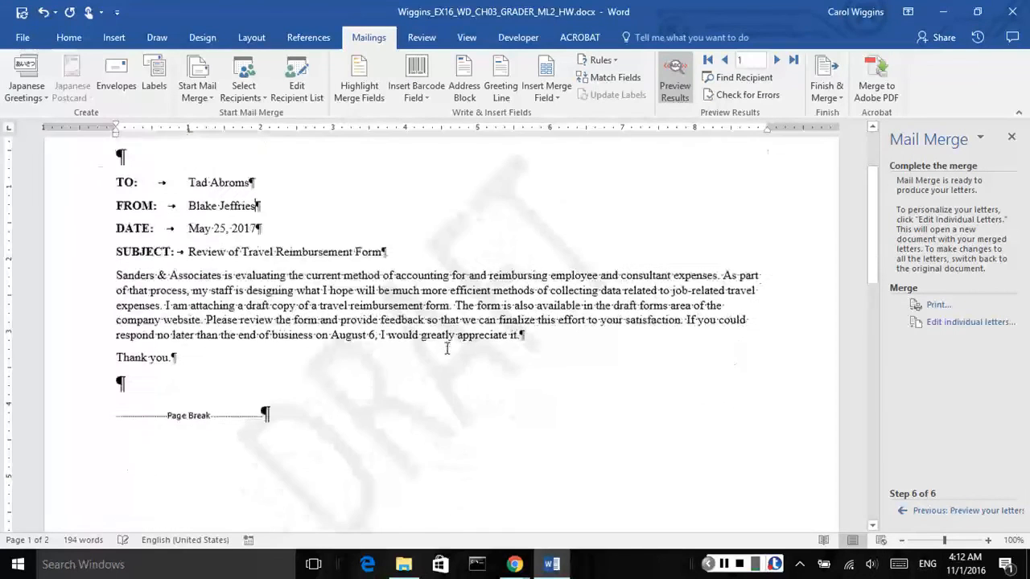
scroll(415, 294, up, 3)
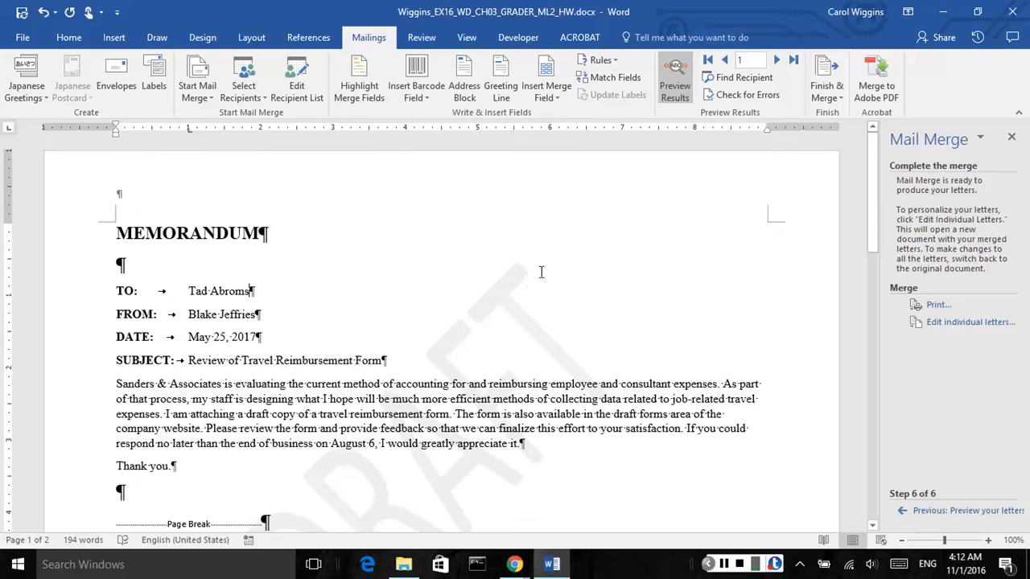
scroll(542, 272, down, 2)
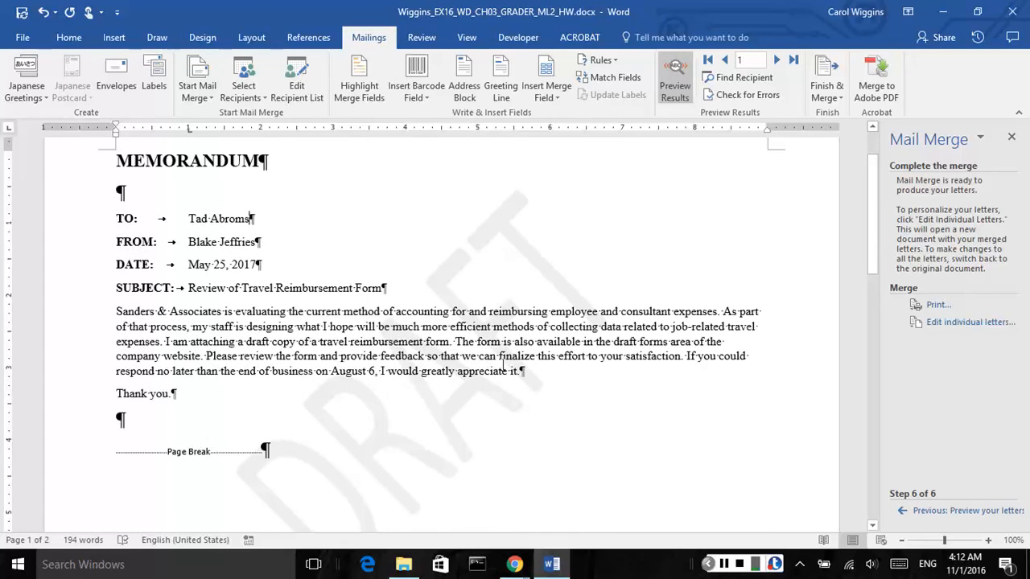
scroll(502, 366, up, 2)
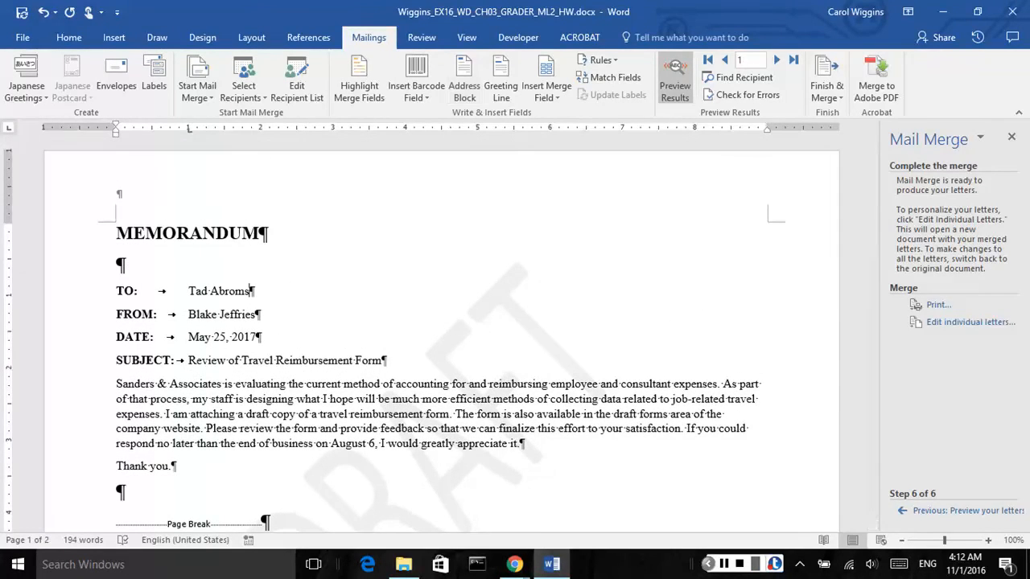
click(113, 37)
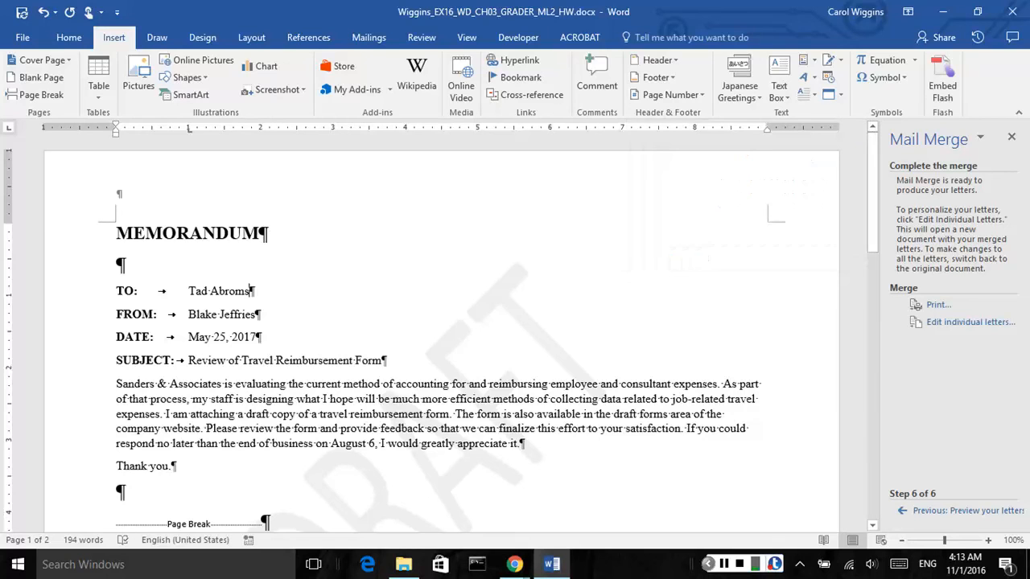
Step: Turn on Different First Page for the memo's header, then exit header editing
double_click(262, 180)
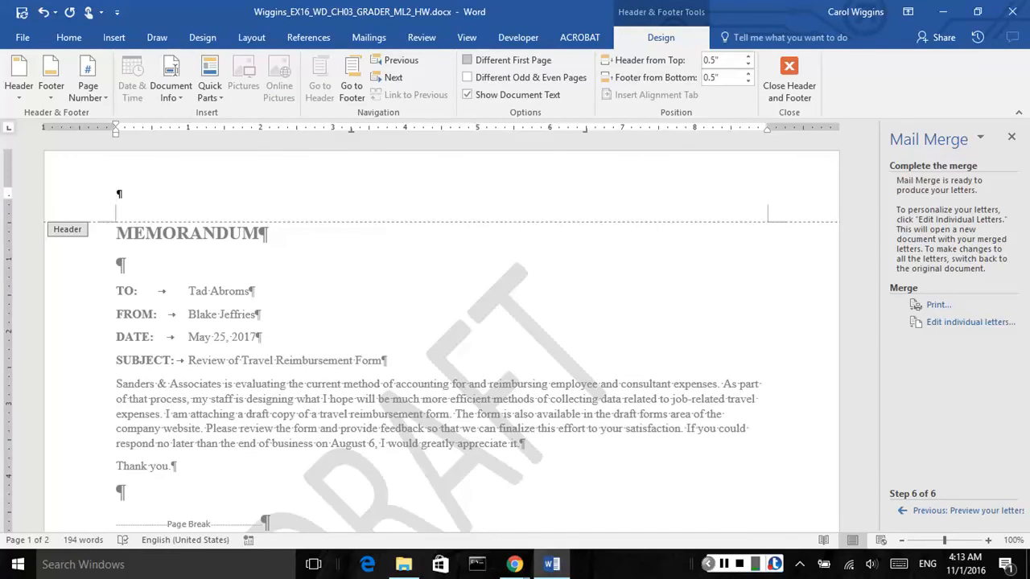
click(467, 60)
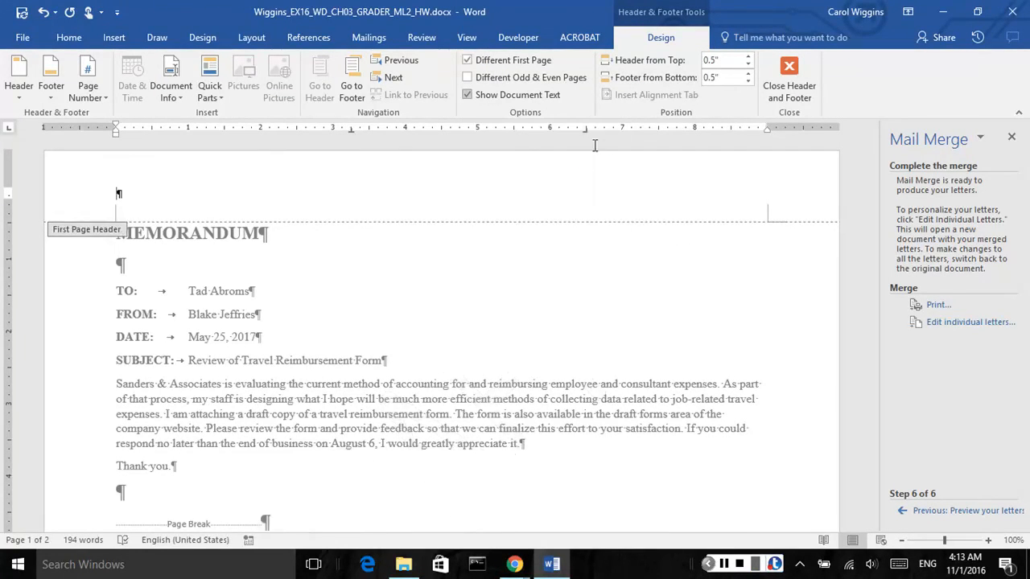
scroll(441, 332, down, 2)
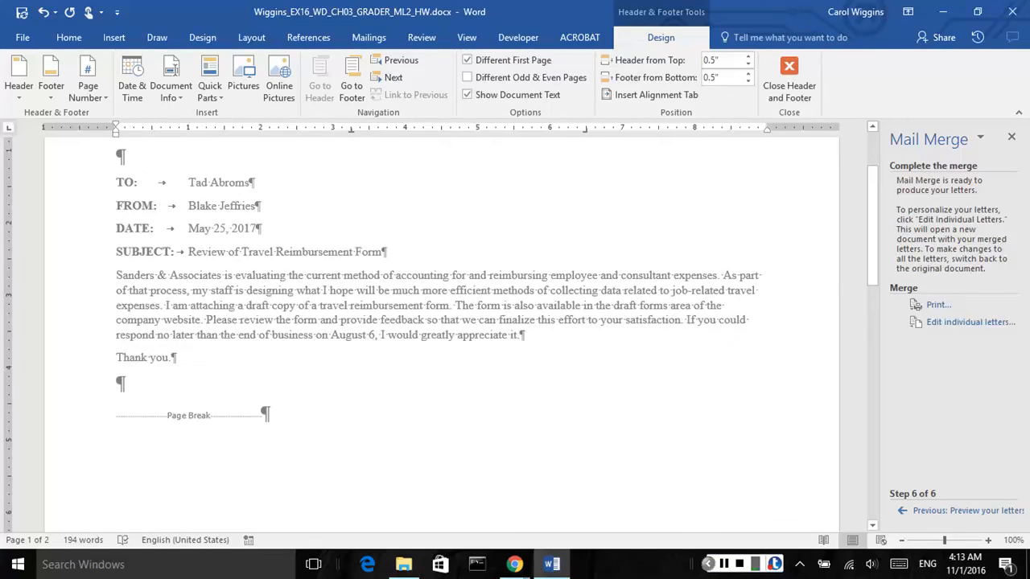
double_click(594, 299)
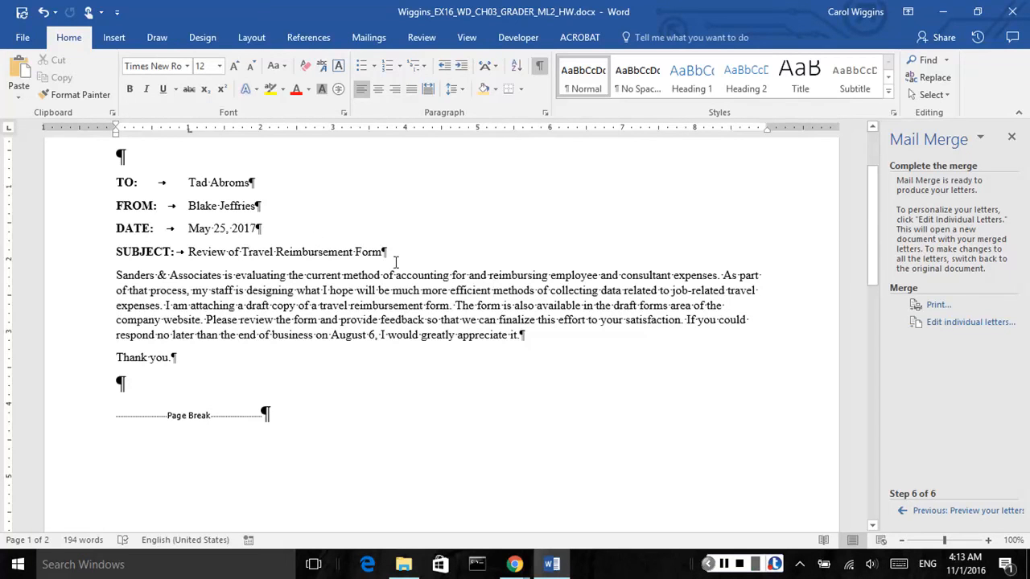
click(368, 37)
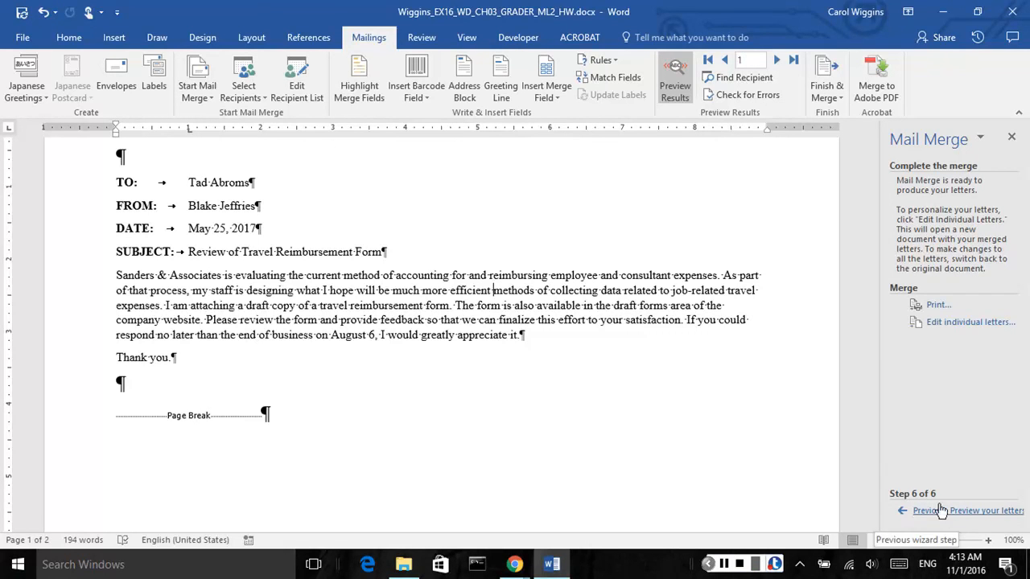
Step: Return to Complete the merge and merge All records into the new Letters2 document
click(897, 515)
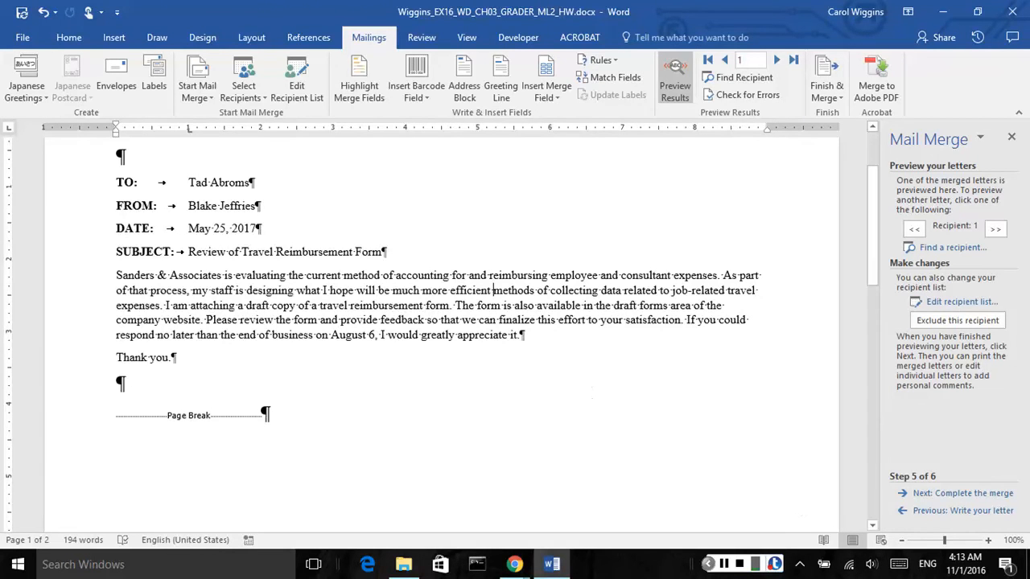
click(956, 494)
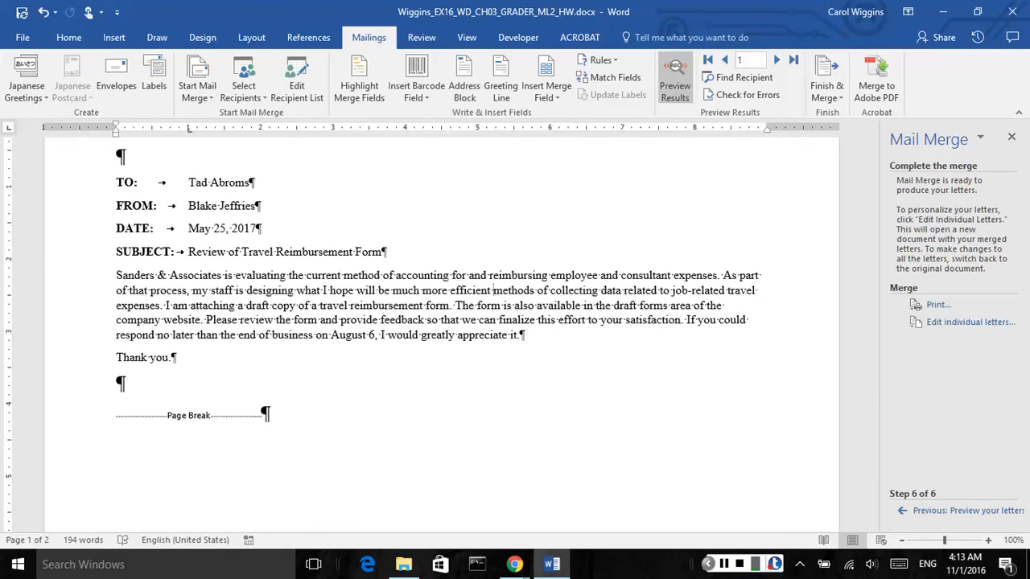
click(958, 321)
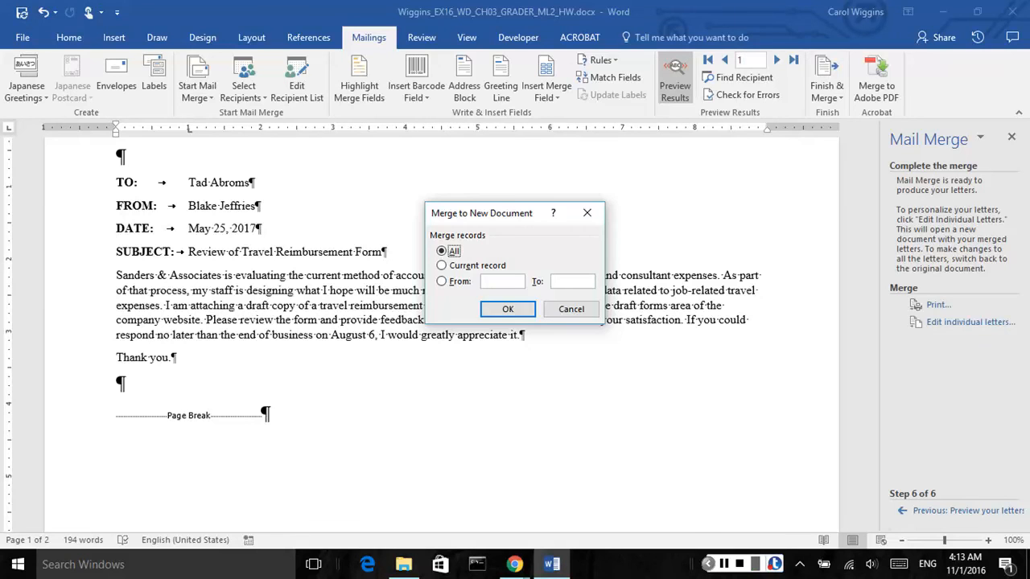
click(507, 309)
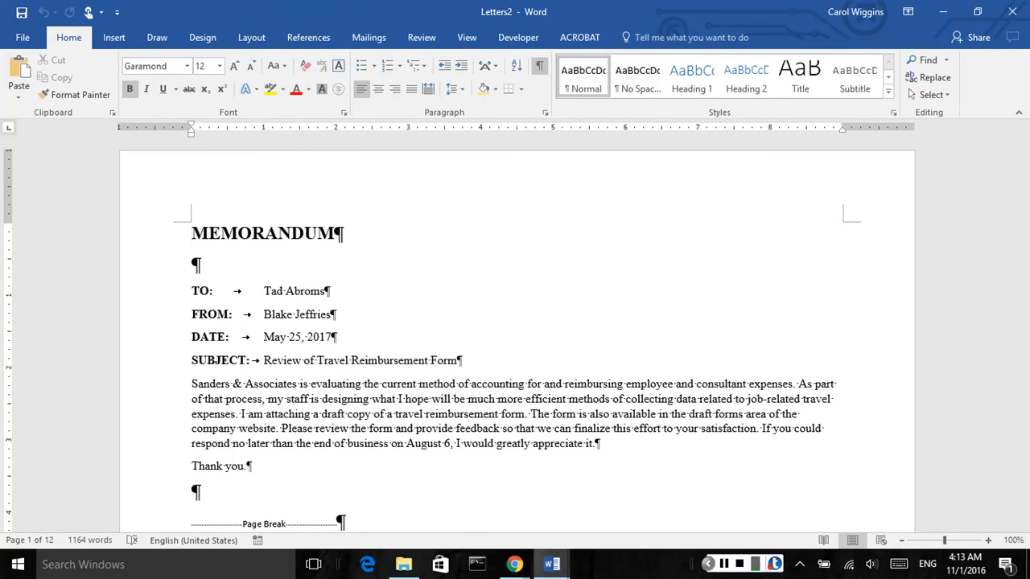
Step: Select and copy all of Letters2, then minimize it to return to the main document
scroll(497, 274, down, 2)
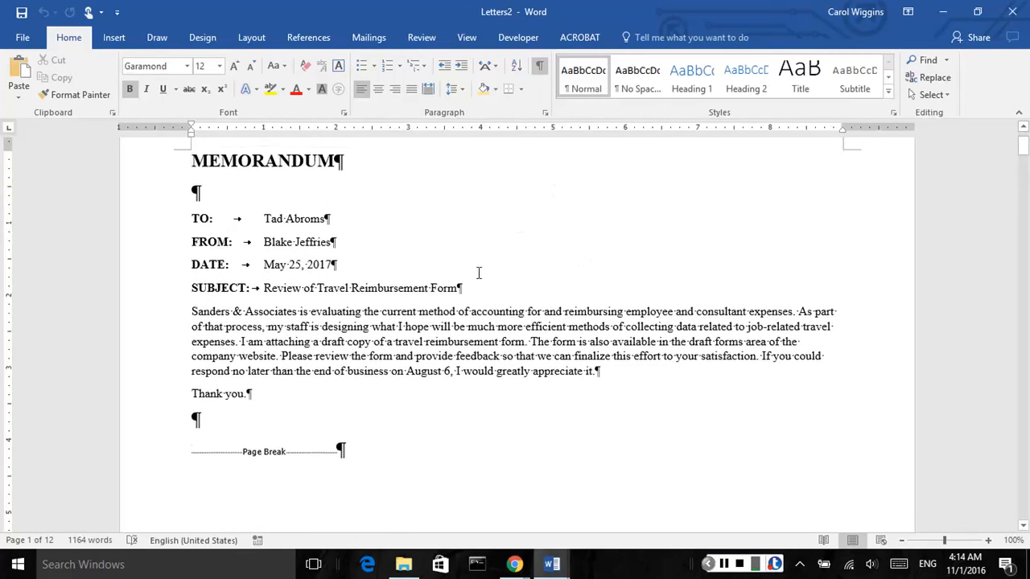
scroll(560, 340, down, 3)
scroll(559, 340, down, 10)
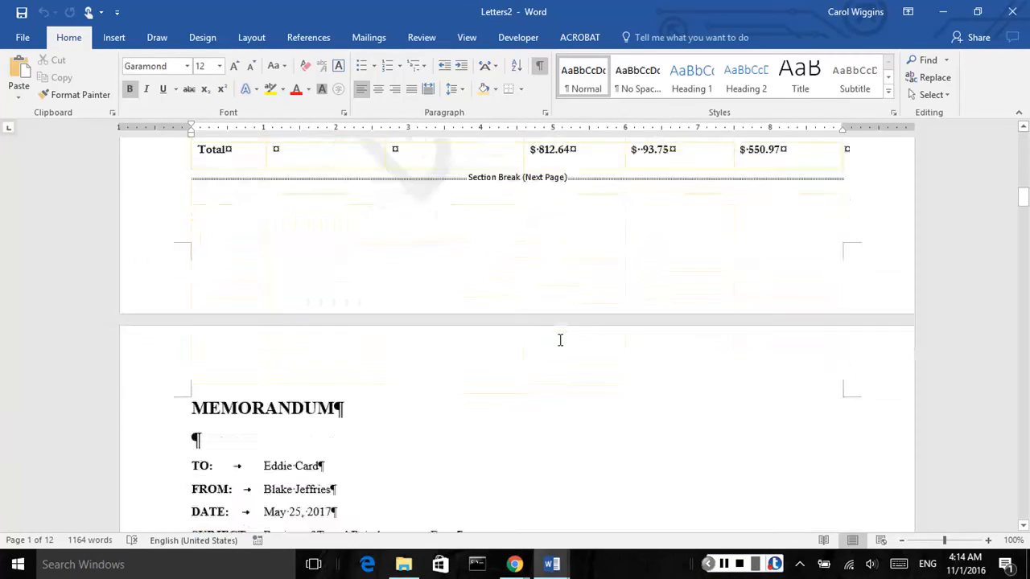
scroll(563, 338, up, 8)
scroll(598, 317, up, 10)
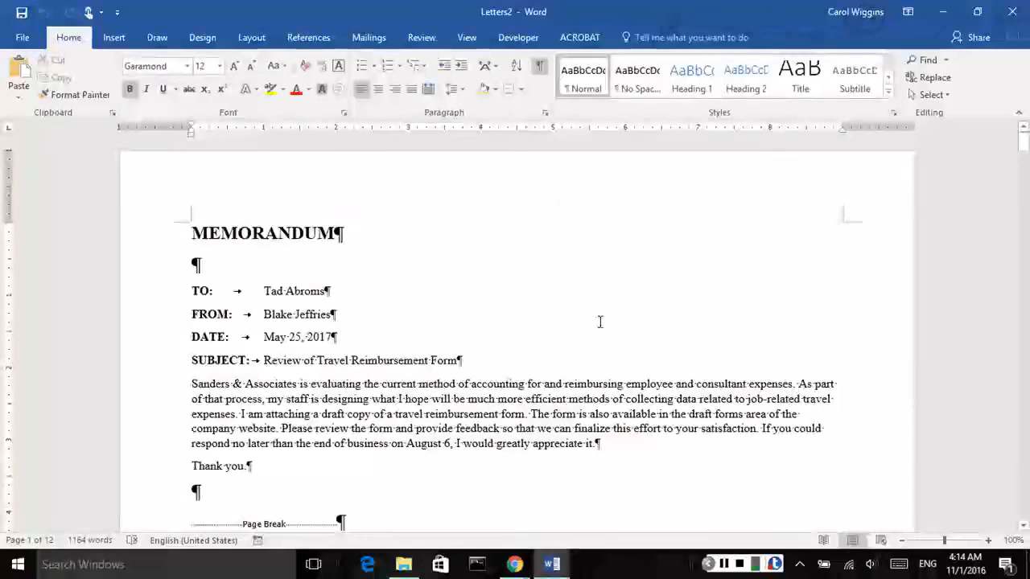
click(331, 292)
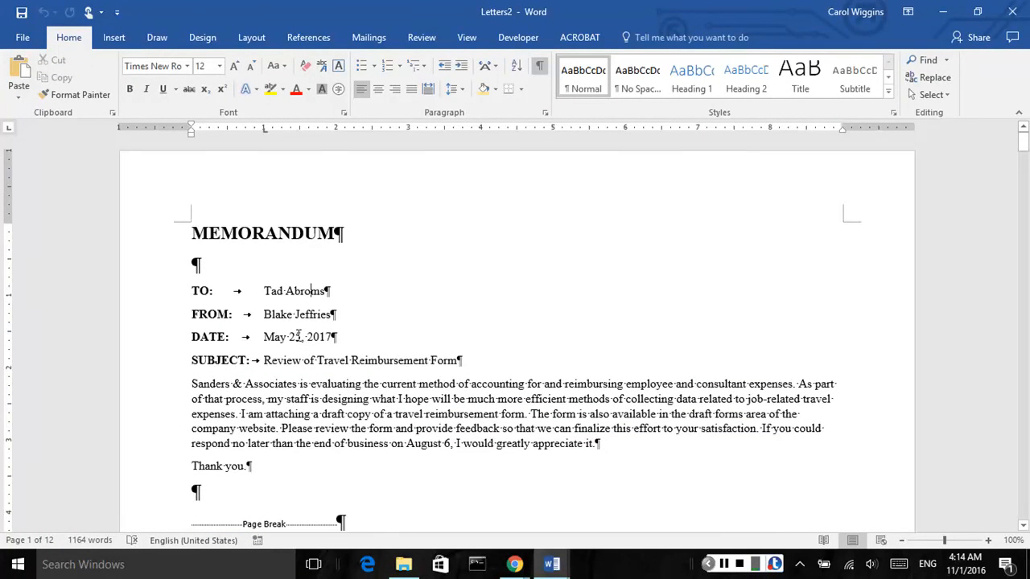
key(ctrl+a)
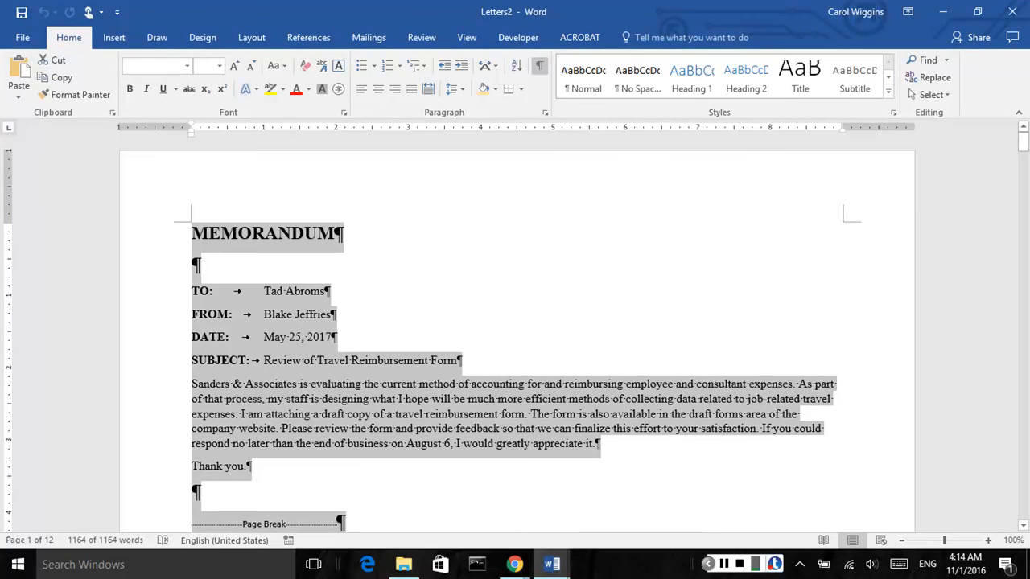
mouse_move(1022, 141)
mouse_down()
mouse_move(1022, 402)
mouse_move(1022, 137)
mouse_up()
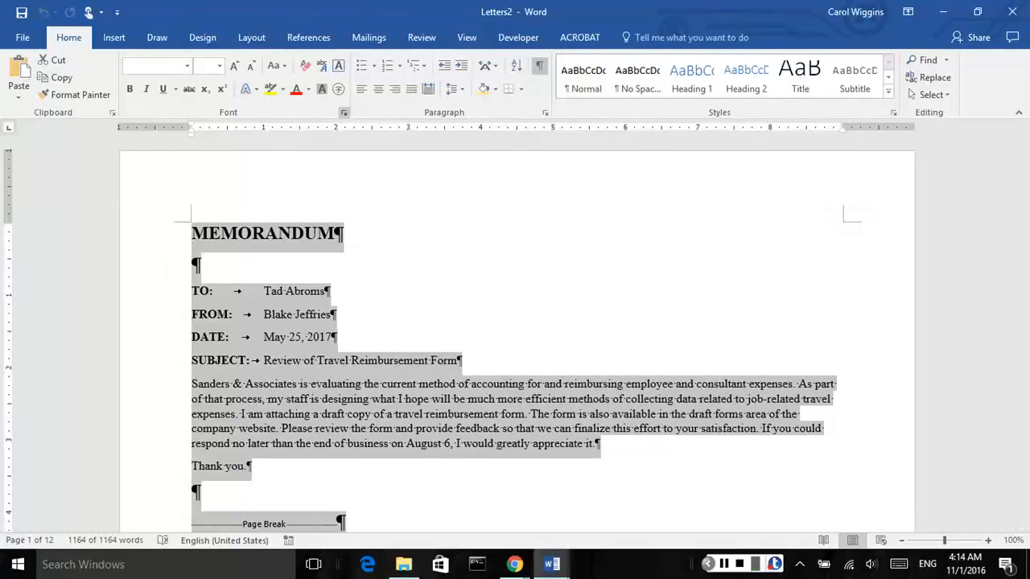
click(57, 77)
click(942, 11)
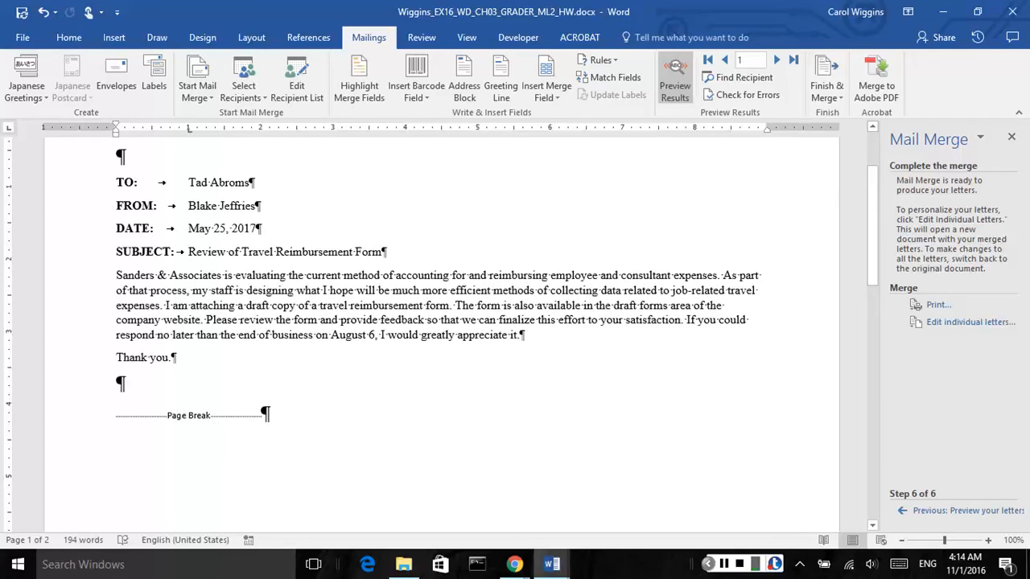
Step: Insert a page break below the travel reimbursement expense table
scroll(331, 442, down, 10)
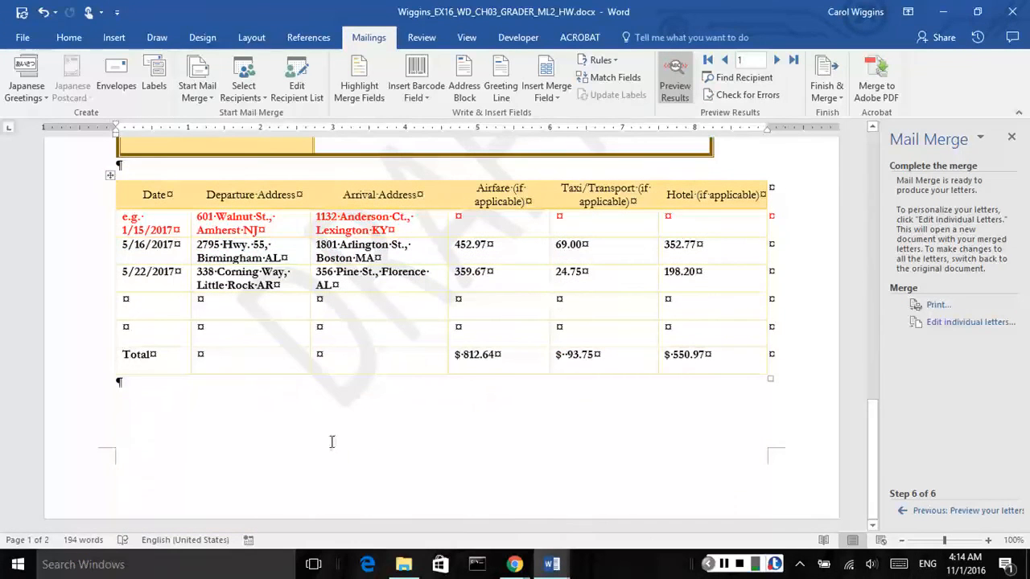
click(117, 384)
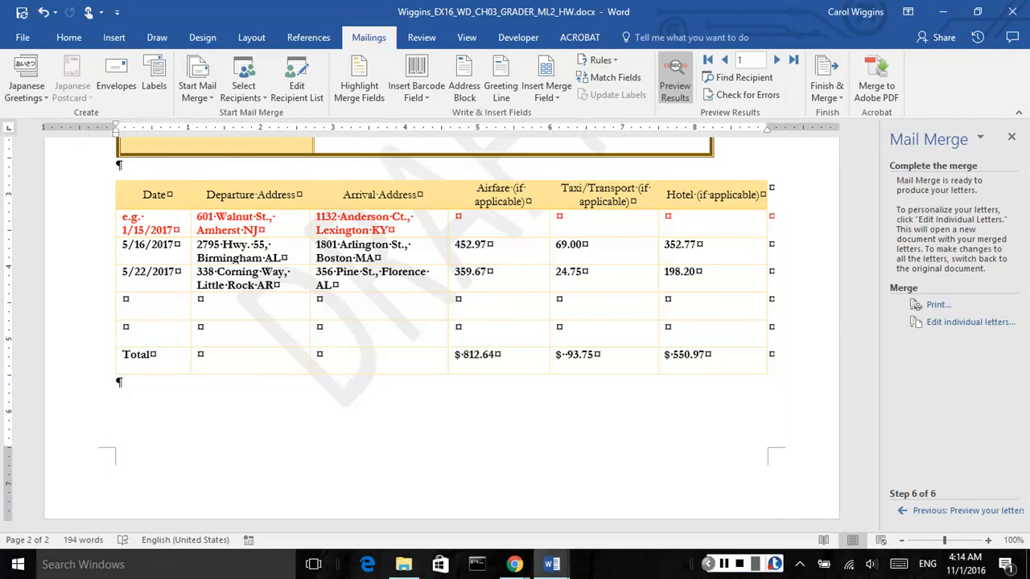
click(113, 37)
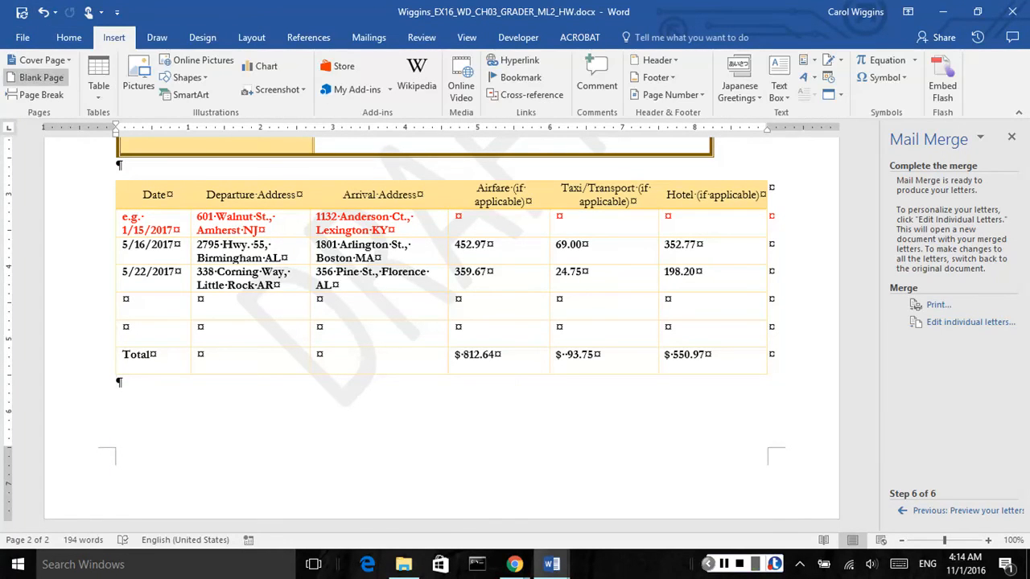
click(36, 94)
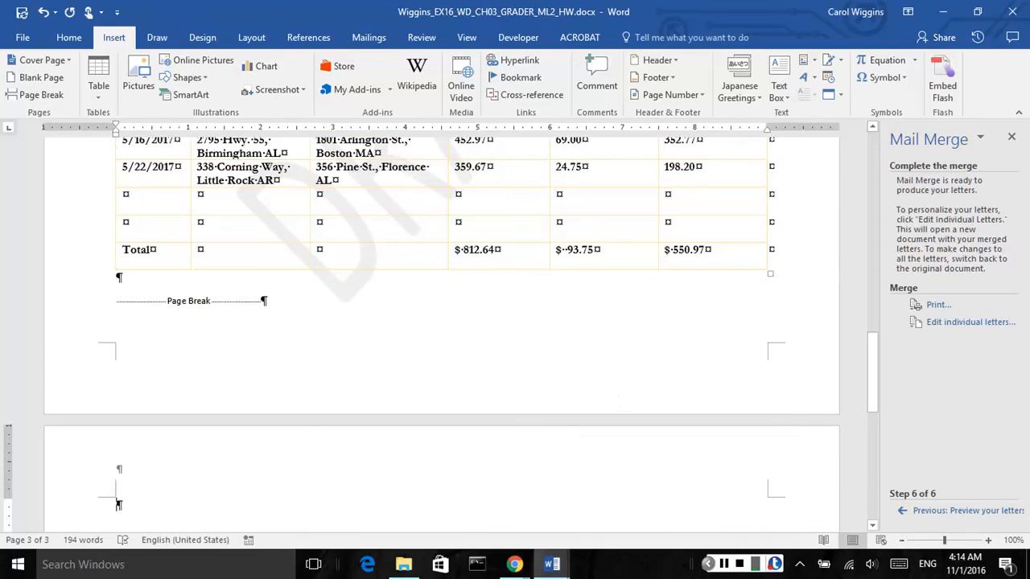
Step: Paste the copied merged memos onto the new page
scroll(179, 441, down, 2)
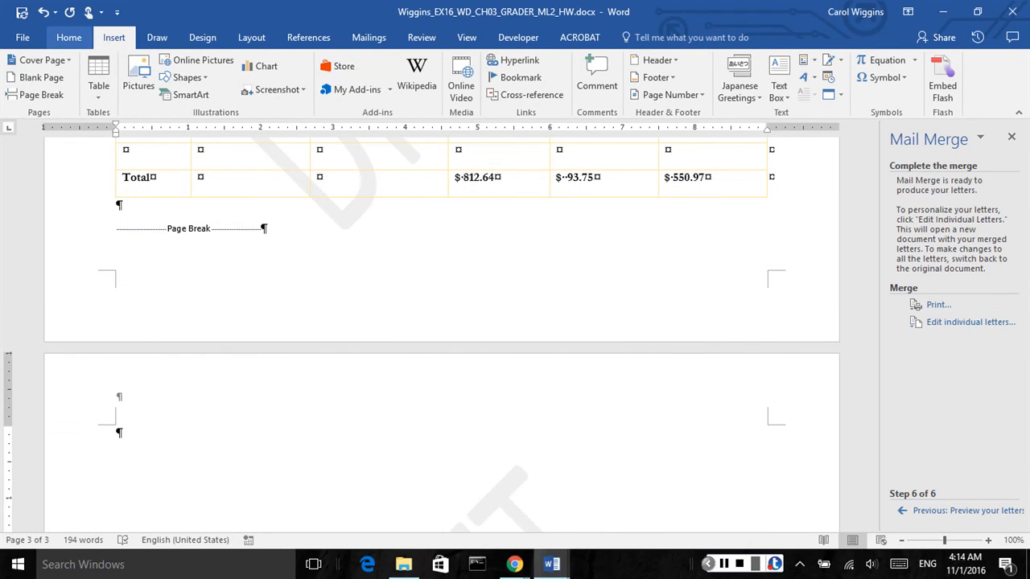
key(alt+h)
key(ctrl+v)
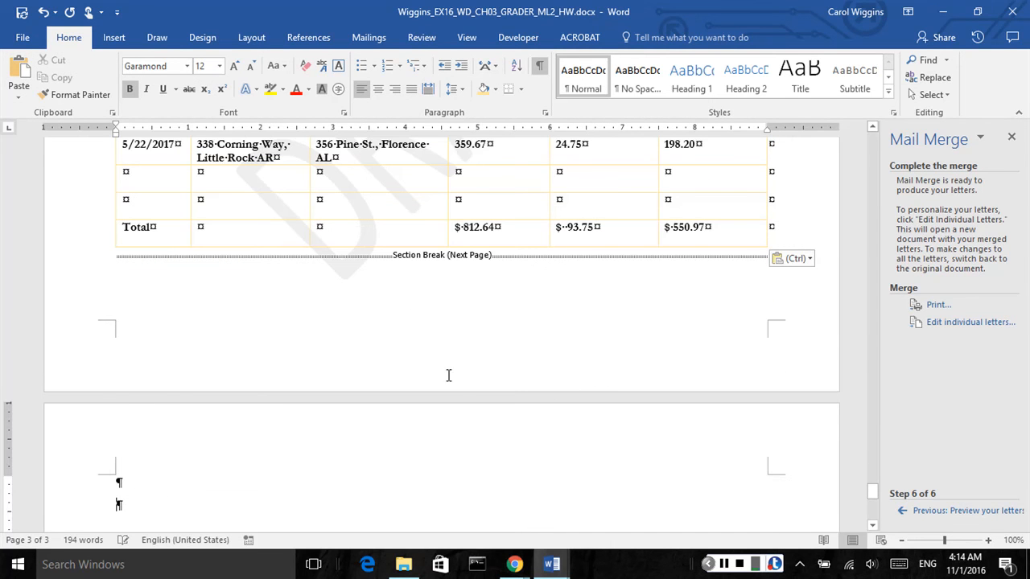
Step: Scroll through the pasted merged memos to check them after the travel form
scroll(487, 362, up, 5)
scroll(531, 402, up, 3)
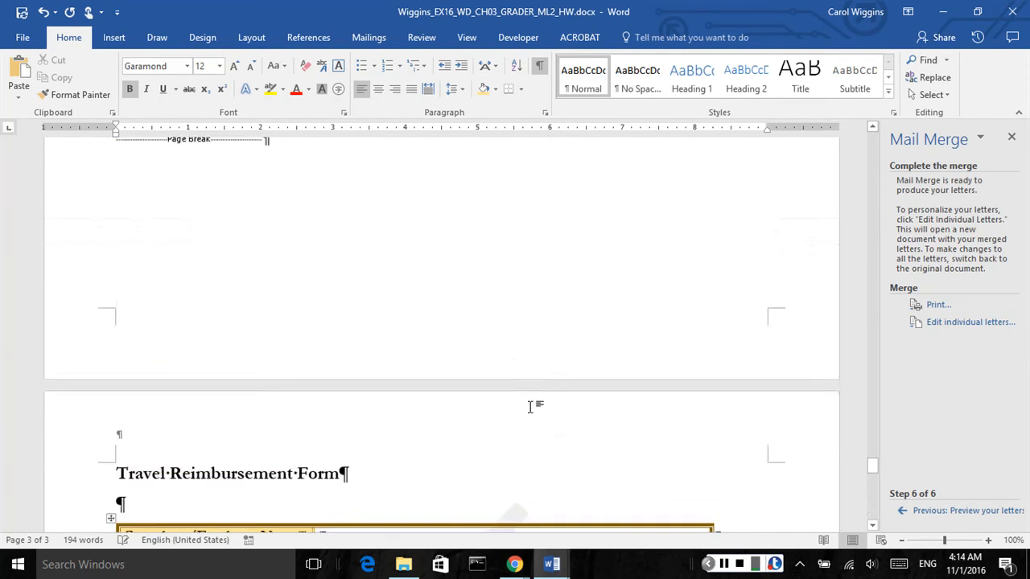
scroll(533, 404, down, 9)
scroll(523, 398, up, 5)
scroll(522, 396, up, 10)
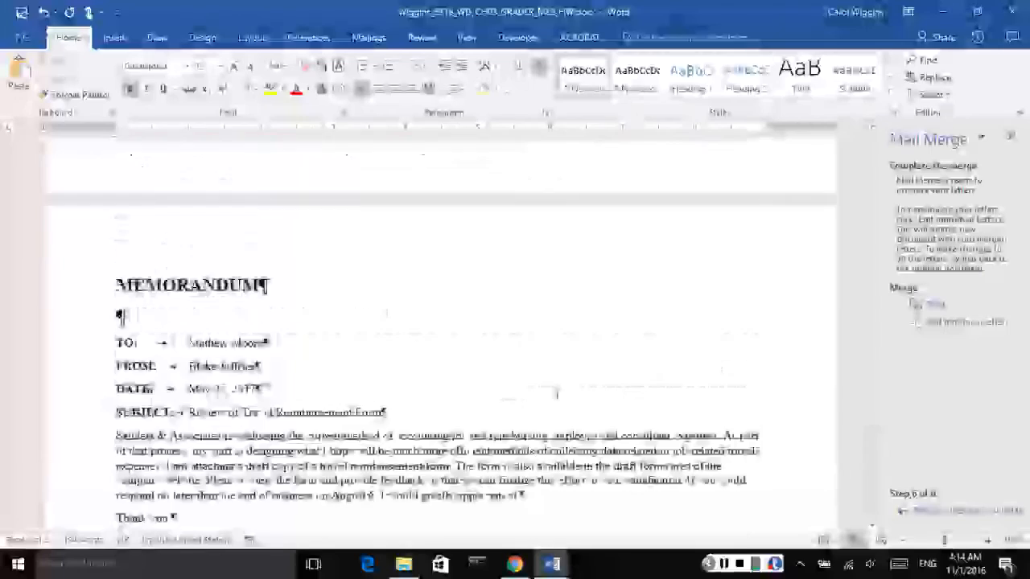
scroll(559, 392, down, 11)
scroll(561, 392, up, 10)
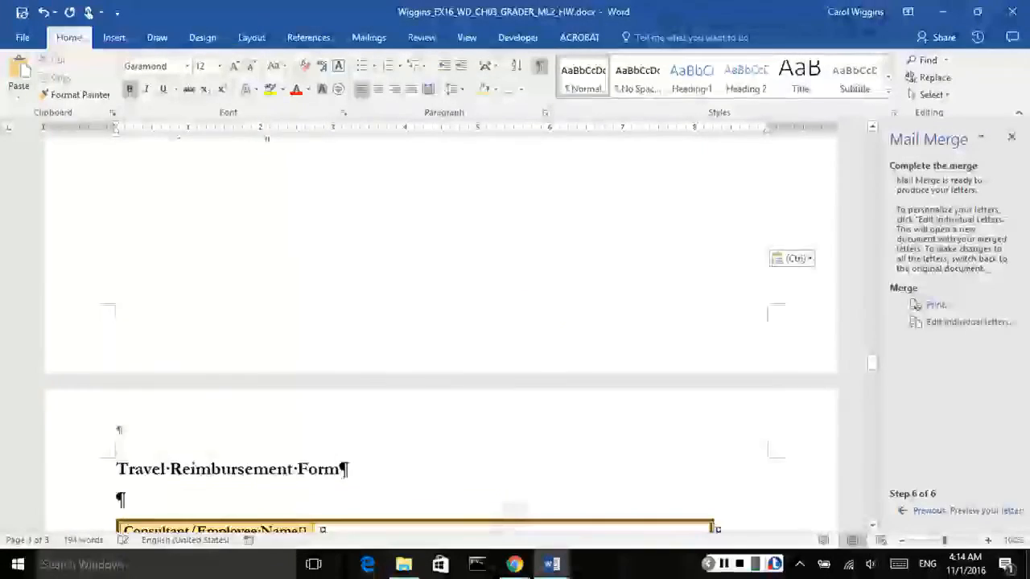
scroll(559, 393, down, 11)
scroll(559, 393, up, 10)
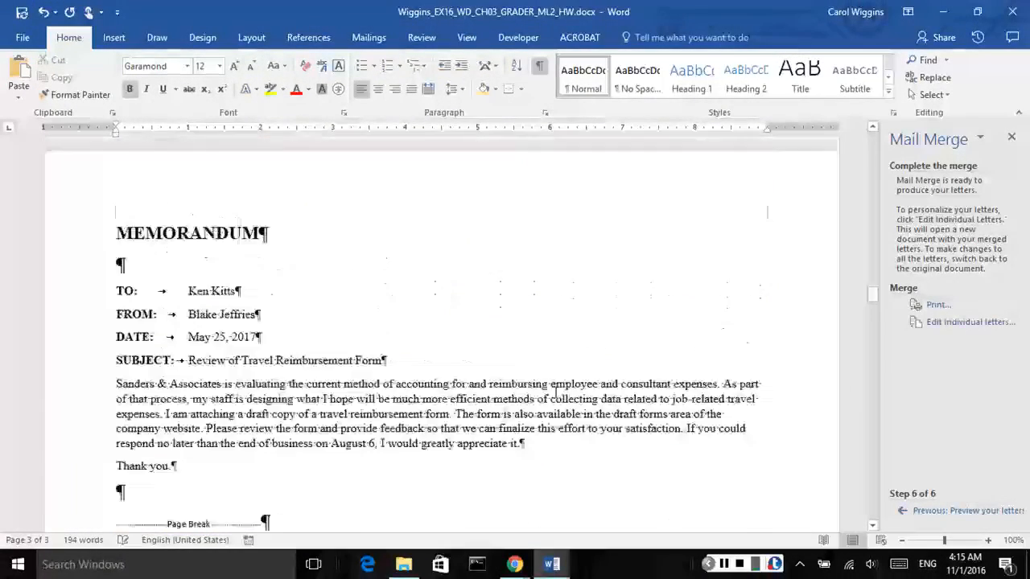
scroll(558, 391, down, 11)
scroll(555, 391, up, 5)
scroll(552, 390, up, 10)
scroll(552, 391, down, 11)
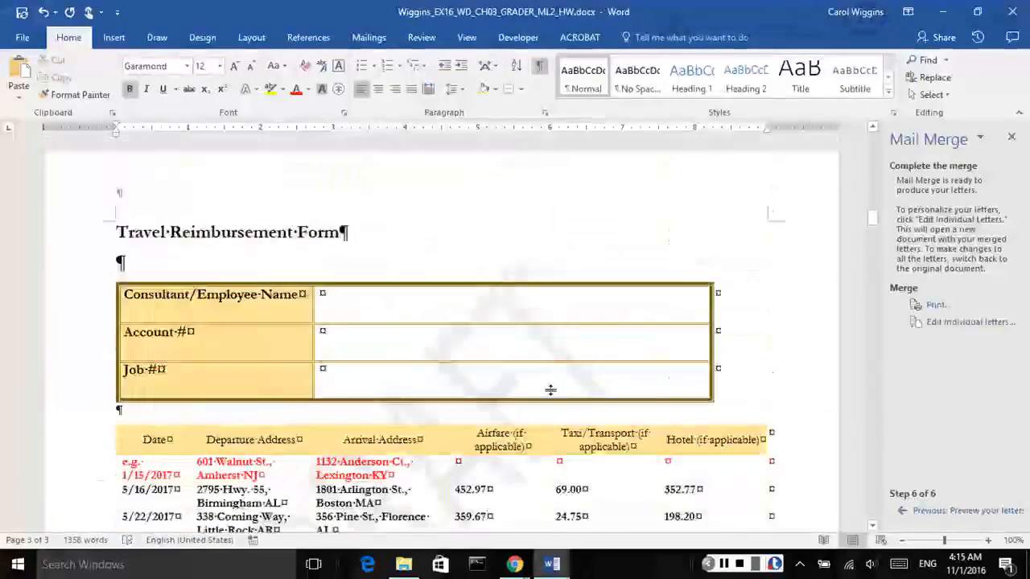
scroll(549, 388, up, 9)
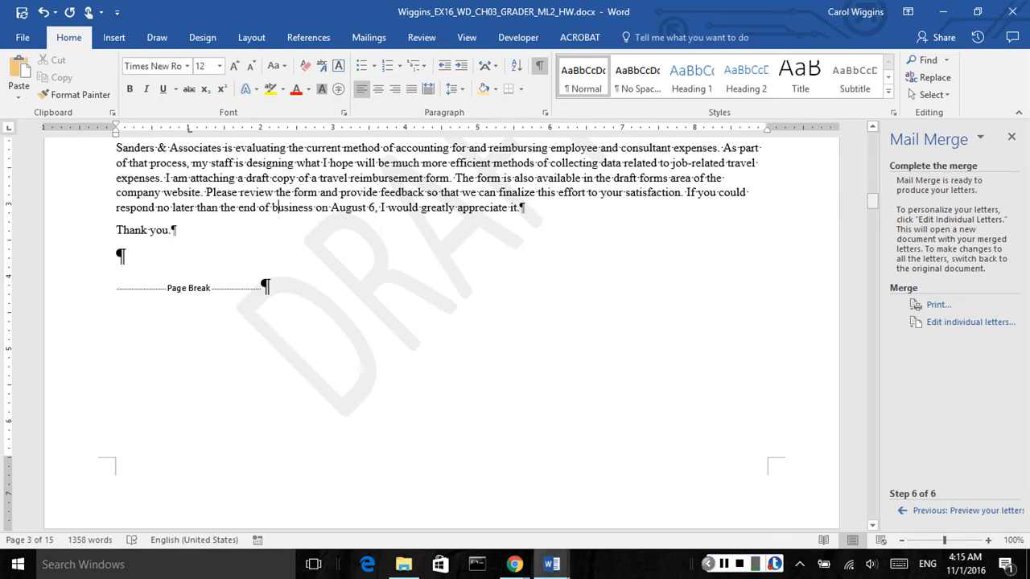
Step: Save the Wiggins document, now 15 pages with the merged memos
drag(872, 202, 872, 497)
click(121, 330)
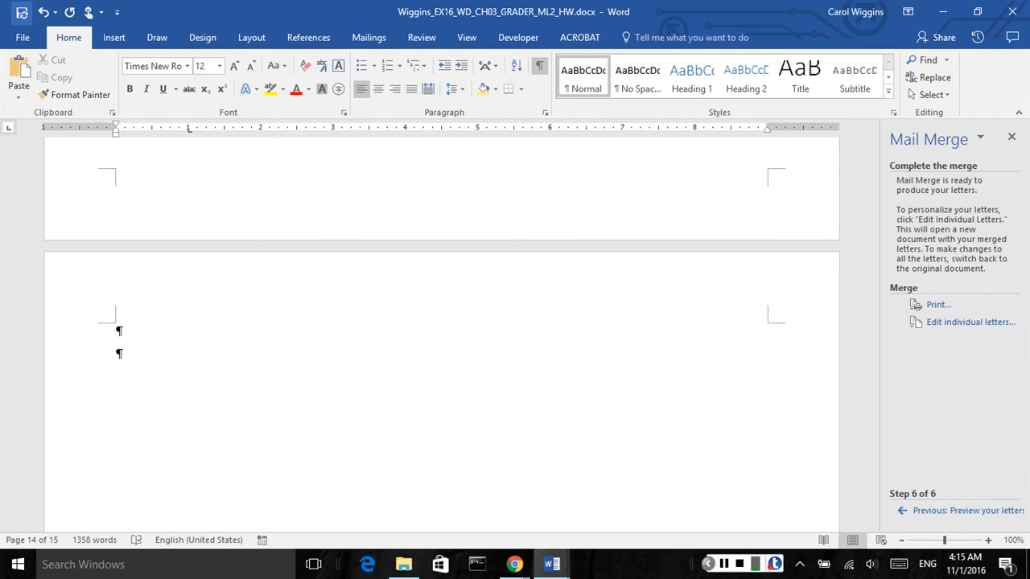
click(22, 12)
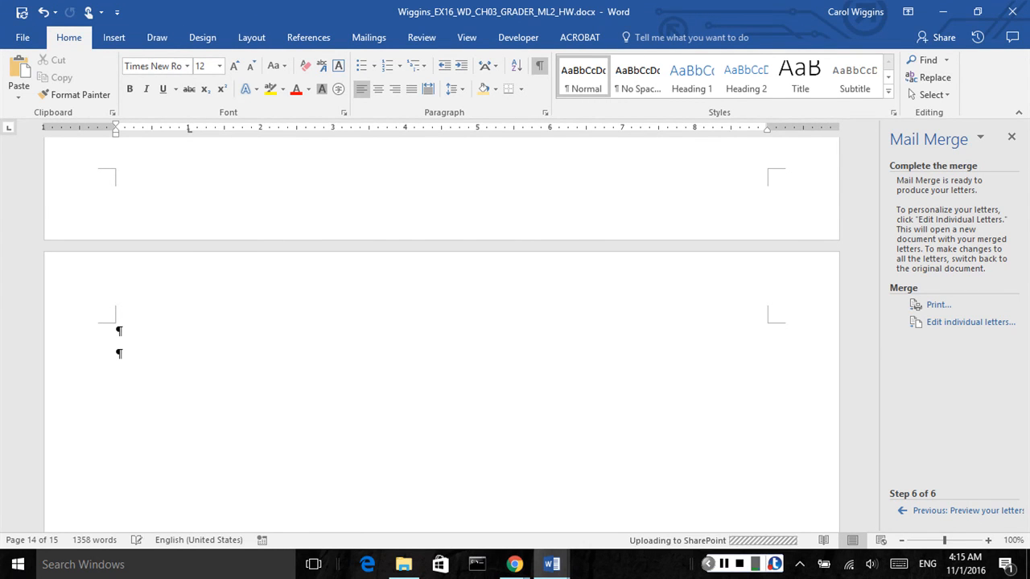